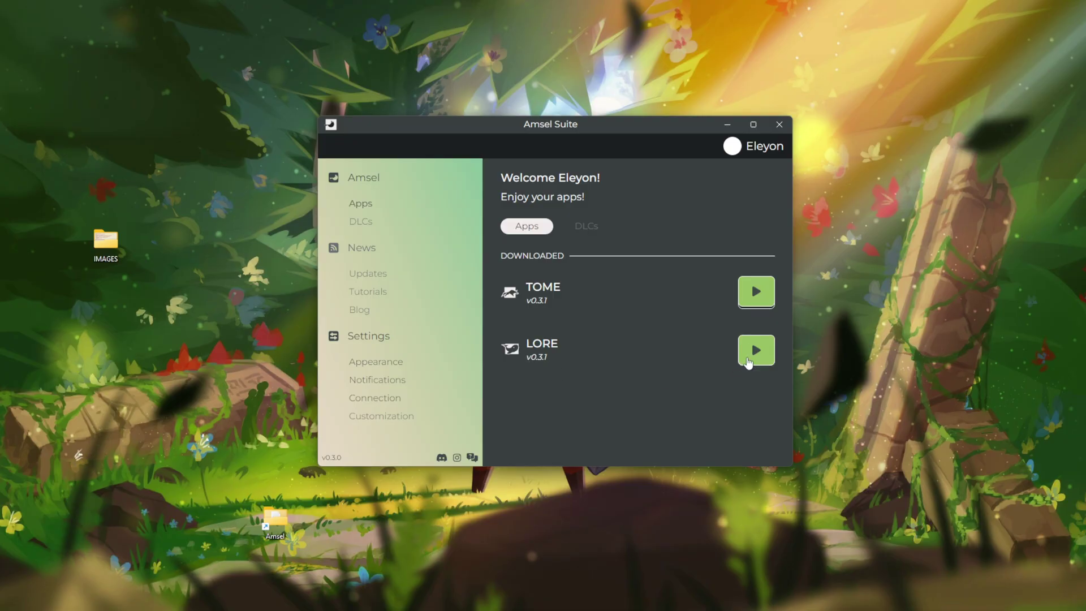
Step: Launch LORE from Amsel Suite and maximize its window
left_click(756, 348)
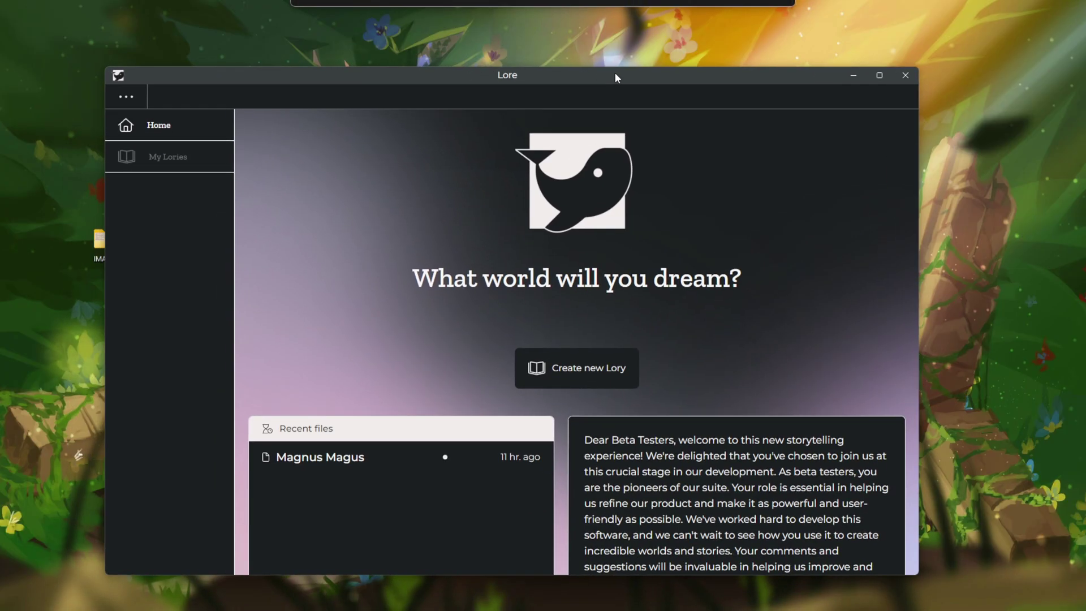
left_click_drag(538, 84, 553, 62)
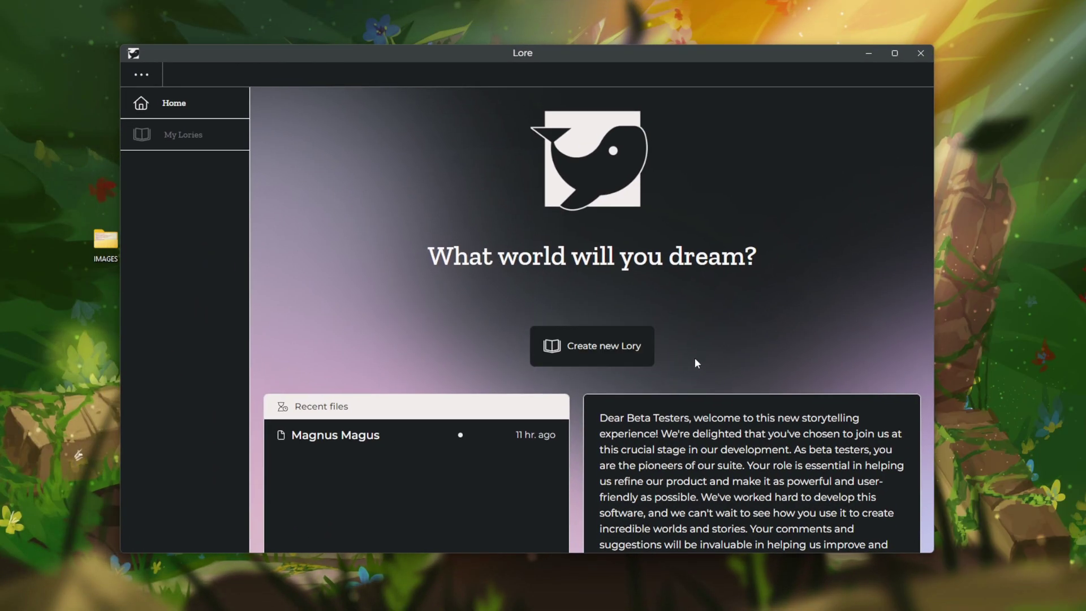
left_click(894, 54)
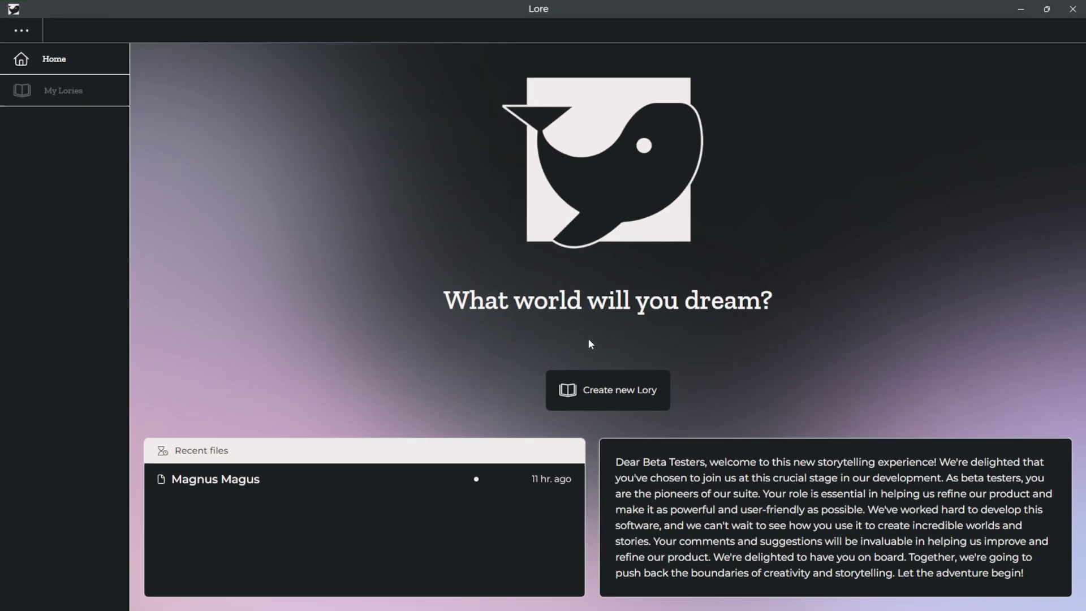
Step: Create a new Lory and save it in the Downloads folder as Test
left_click(637, 398)
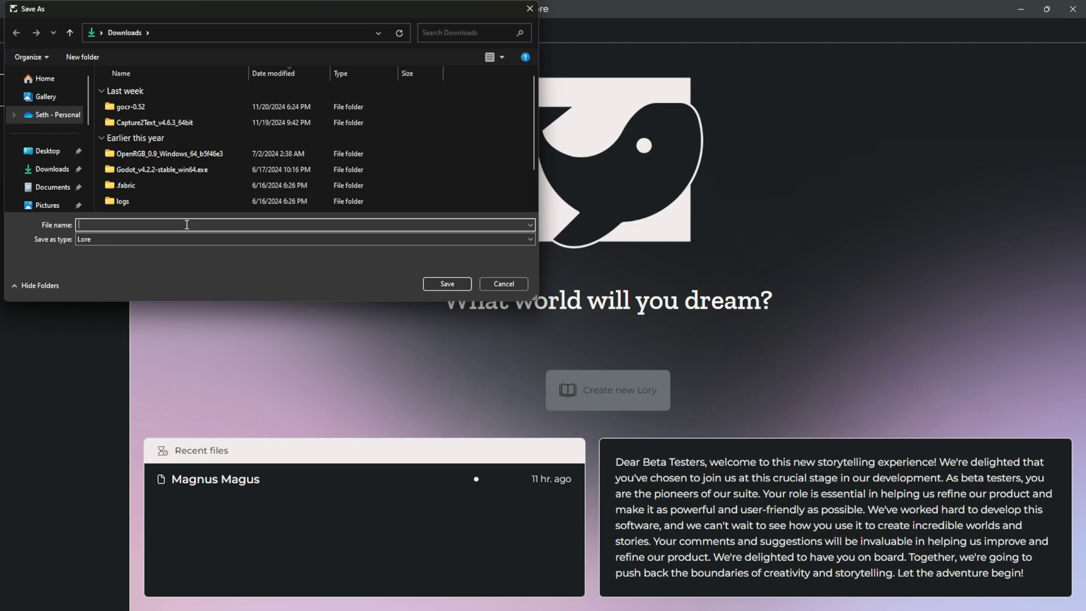
type("Test")
key("Return")
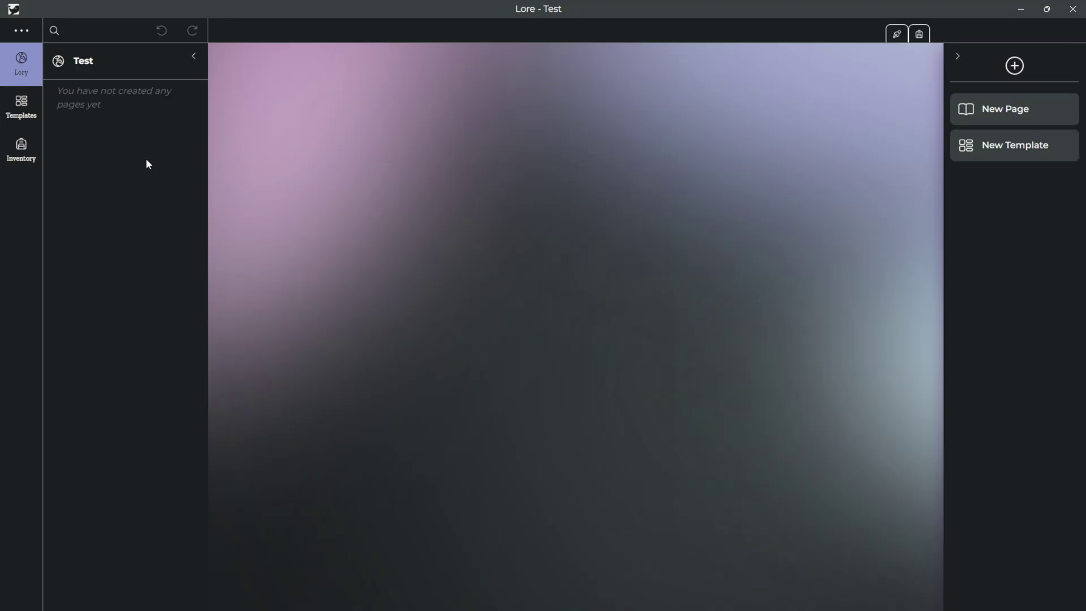
Step: Compare the Lory page list with the Templates list of the new project
left_click(21, 113)
left_click(23, 63)
left_click(20, 106)
left_click(20, 70)
left_click(30, 117)
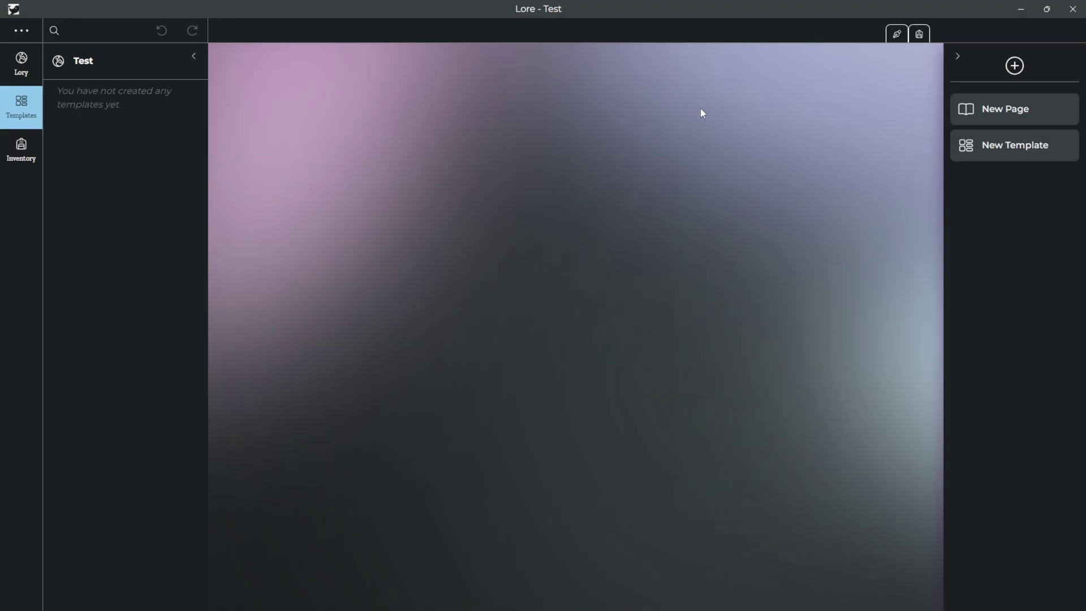
left_click(21, 64)
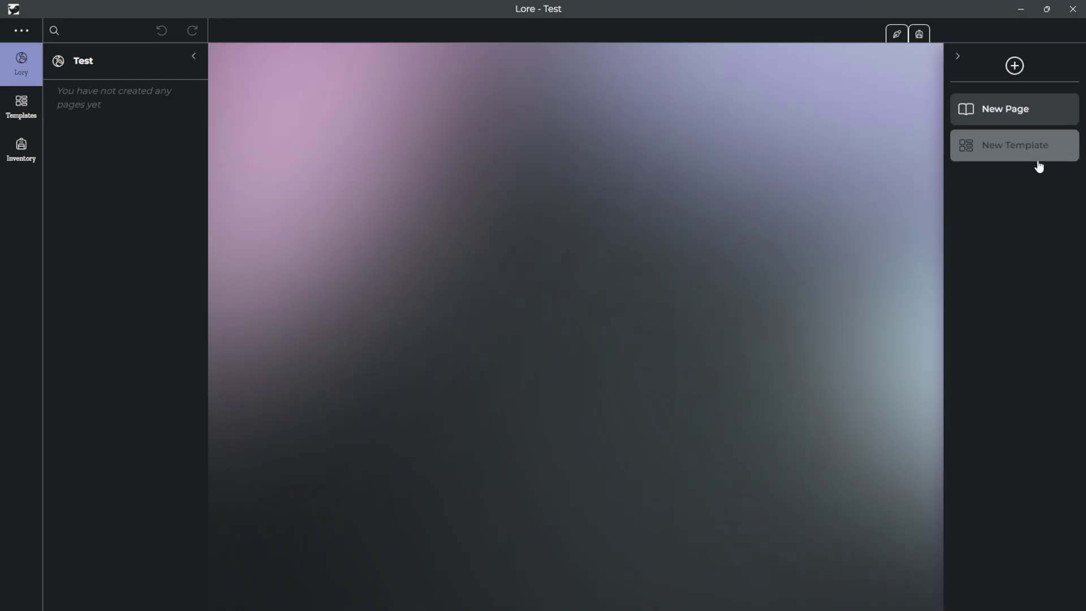
Step: Create a template in the People category named "Kings of The Forbidden Realms"
left_click(995, 161)
left_click(545, 296)
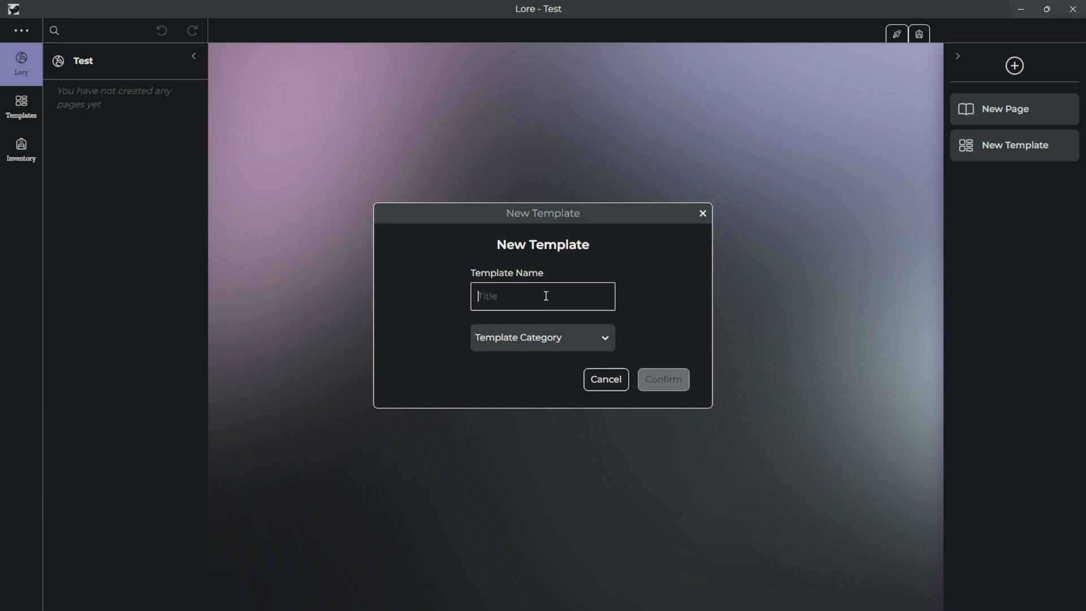
left_click(585, 345)
scroll(526, 438, "down", 2)
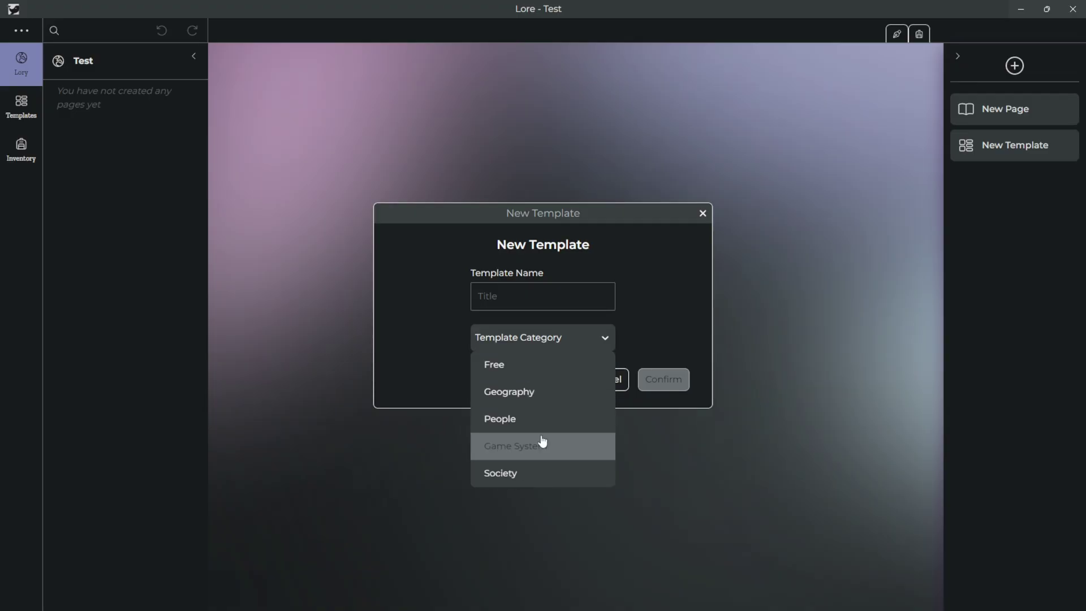
left_click(534, 424)
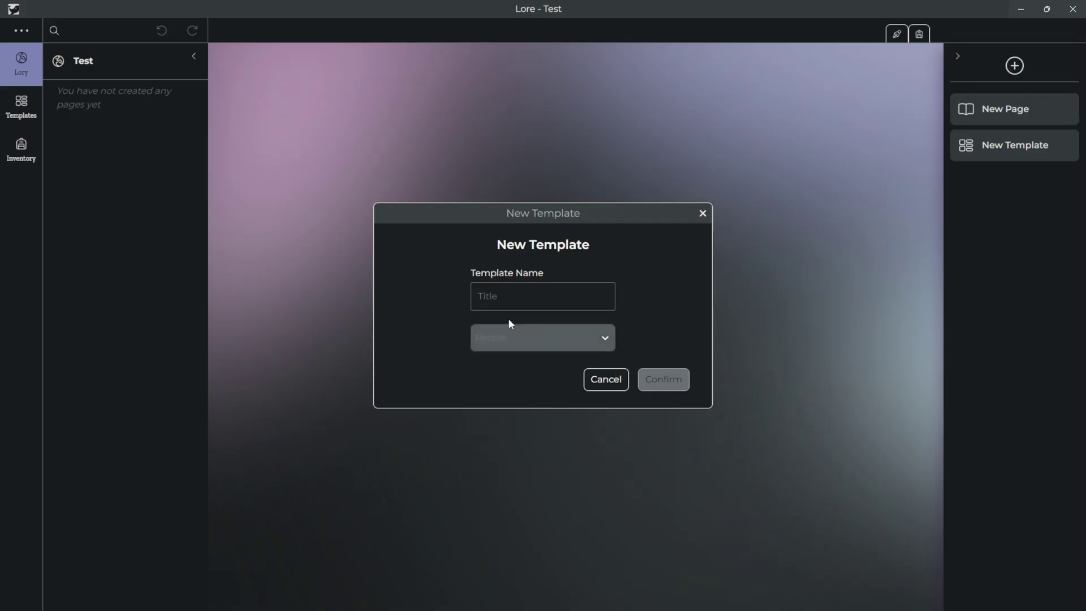
left_click(515, 289)
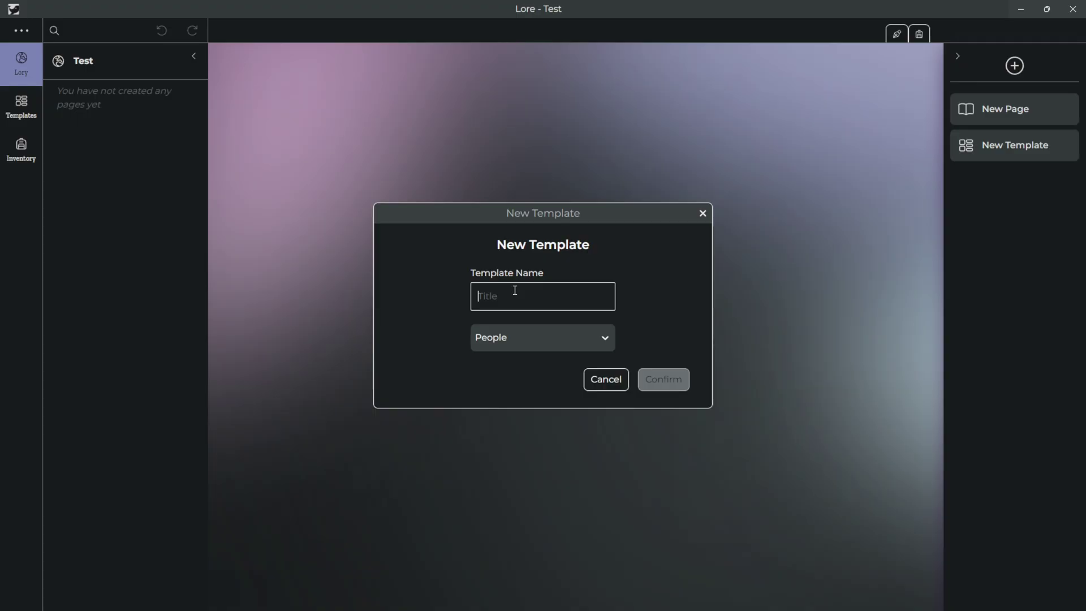
type("K")
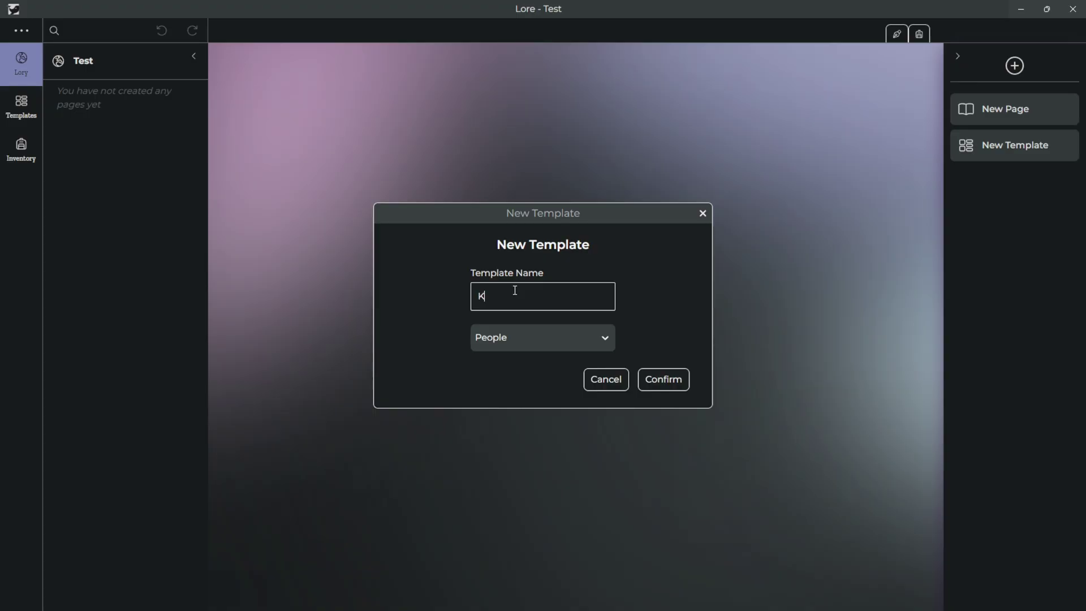
type("ings of The Forbidenn")
key("BackSpace")
key("BackSpace")
type("den Realms")
key("Return")
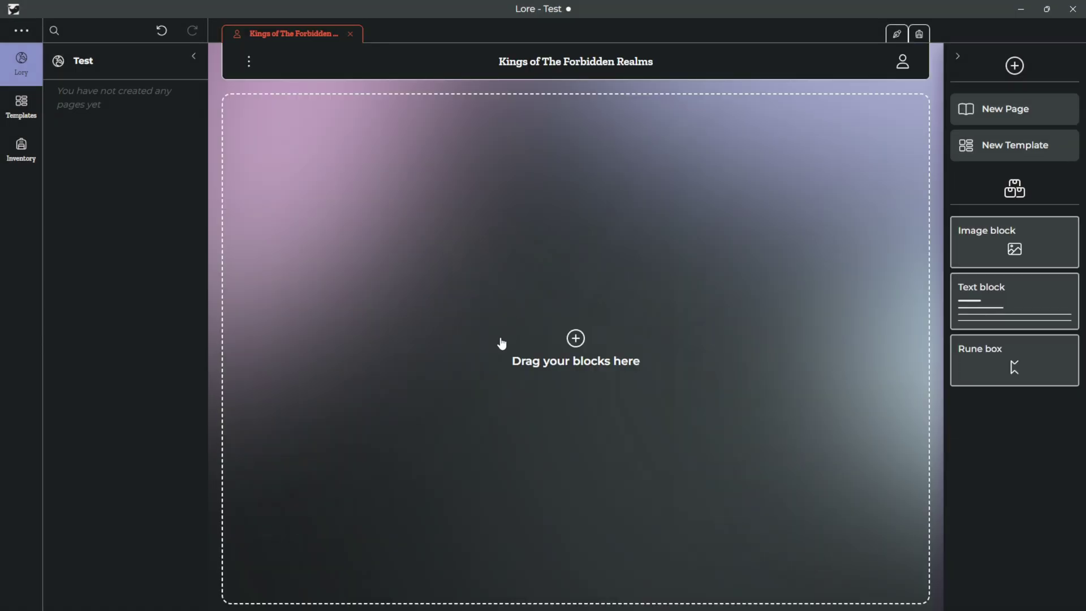
Step: Show the template in the People folder and place an image block, a text block and a rune box across its top row
left_click(22, 104)
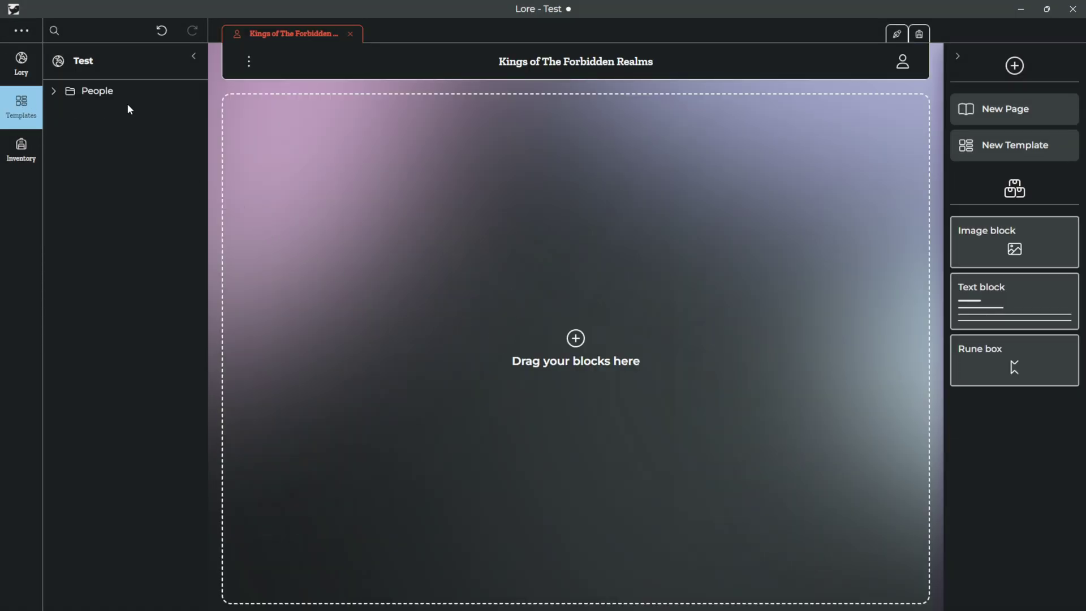
left_click(56, 99)
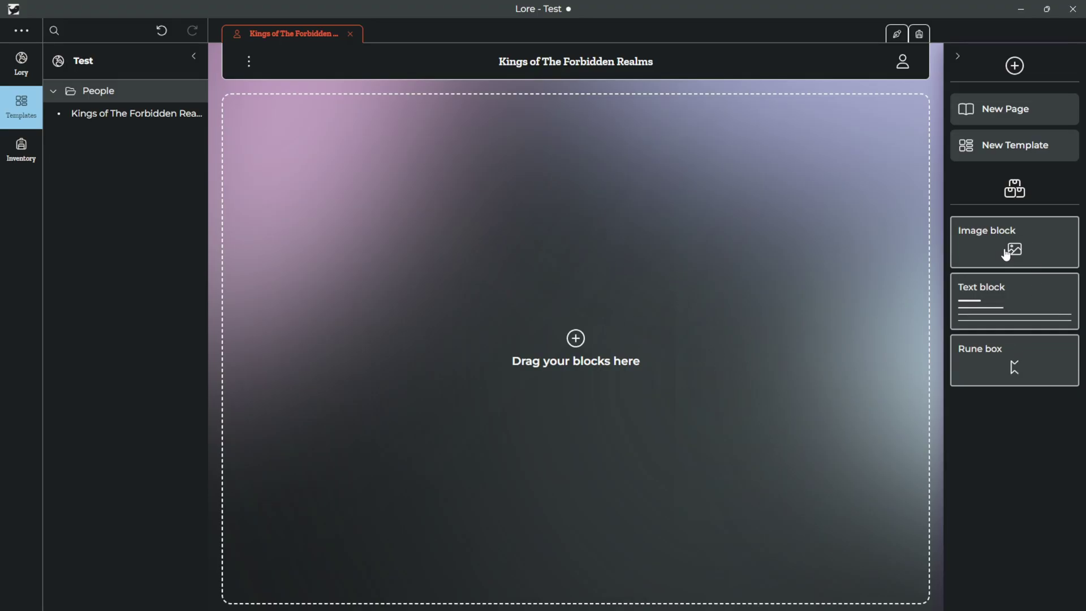
left_click_drag(1013, 252, 229, 123)
left_click_drag(1059, 284, 414, 111)
left_click_drag(1002, 346, 645, 115)
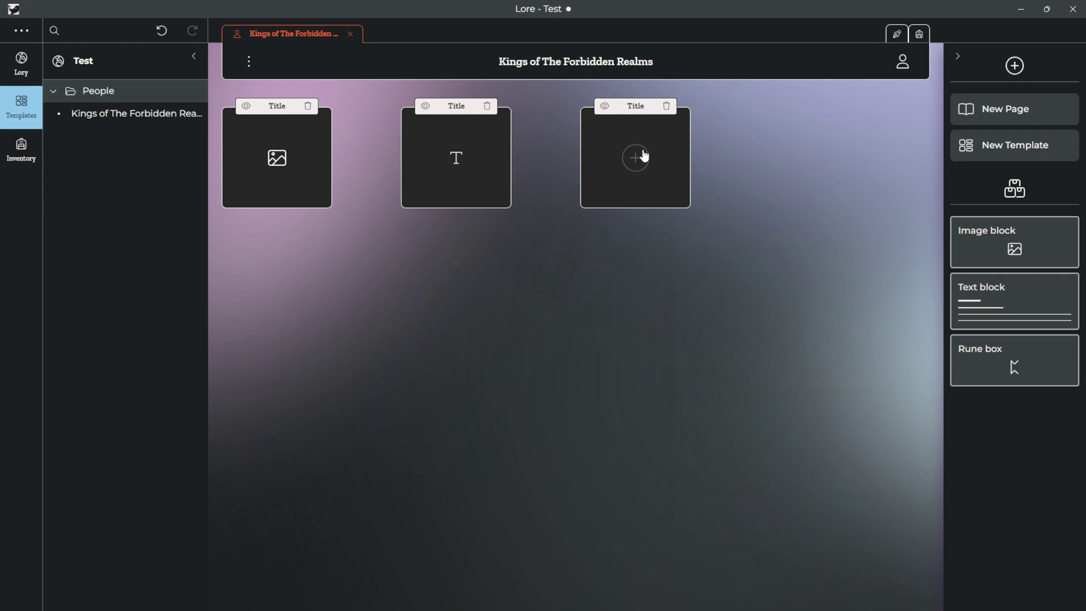
Step: Spread the rune box and text block away from the image block, and enlarge the image block to fill about half the layout's width
left_click_drag(653, 144, 714, 140)
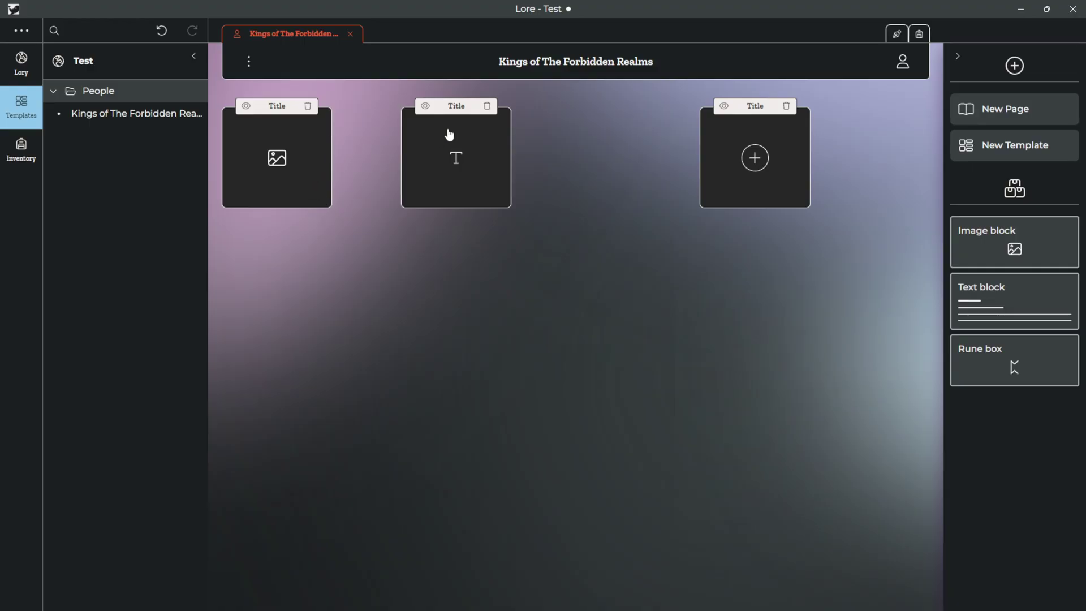
left_click_drag(446, 136, 280, 339)
left_click_drag(334, 149, 504, 182)
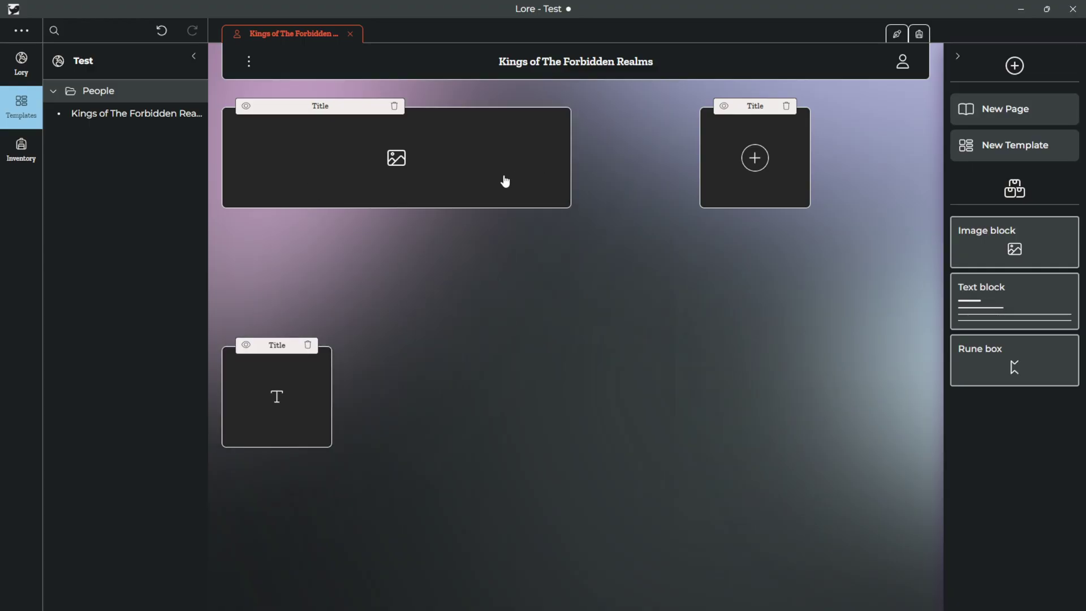
left_click_drag(404, 206, 417, 330)
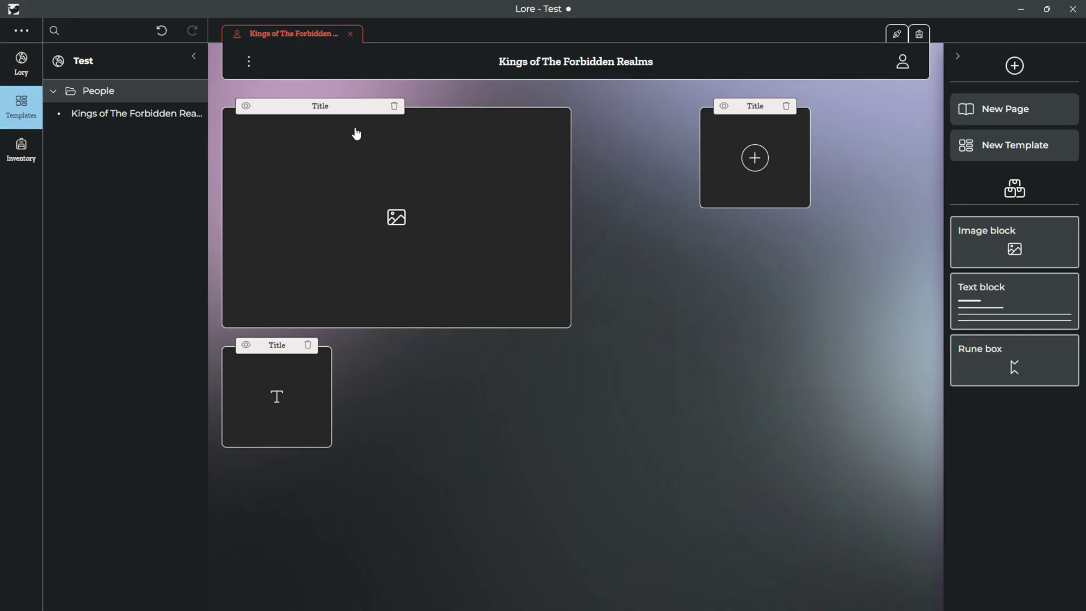
Step: Title the image block "Profile Picture" and move the text block directly beside it
double_click(333, 106)
type("Profile Ficture")
left_click_drag(280, 394, 638, 214)
Step: Retitle the image block "Portrait of the King"
left_click(350, 105)
key("ctrl+shift+Left")
key("ctrl+shift+Left")
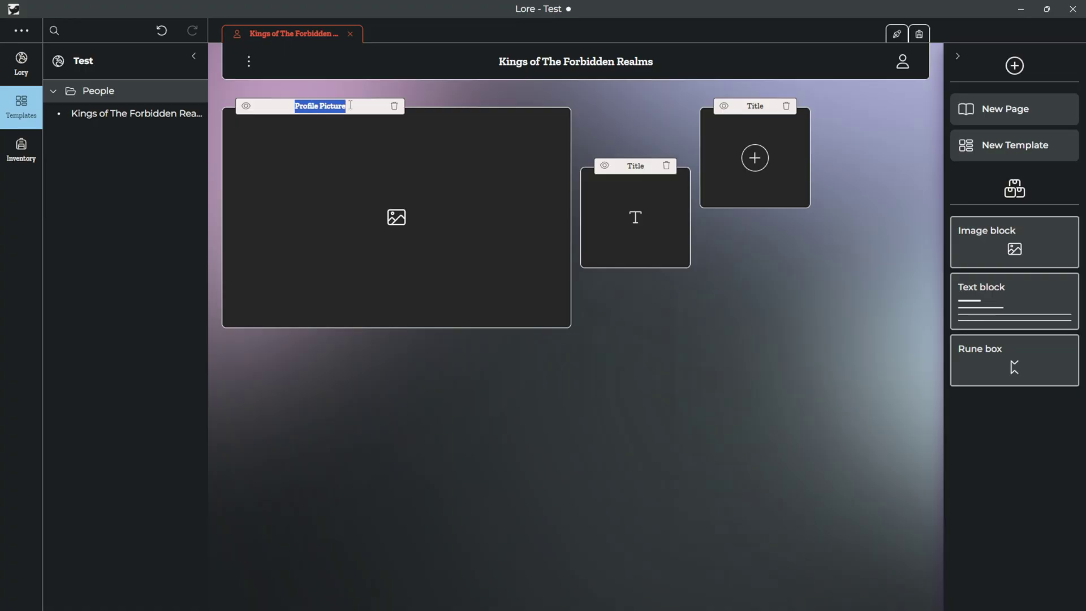
key("BackSpace")
type("Port")
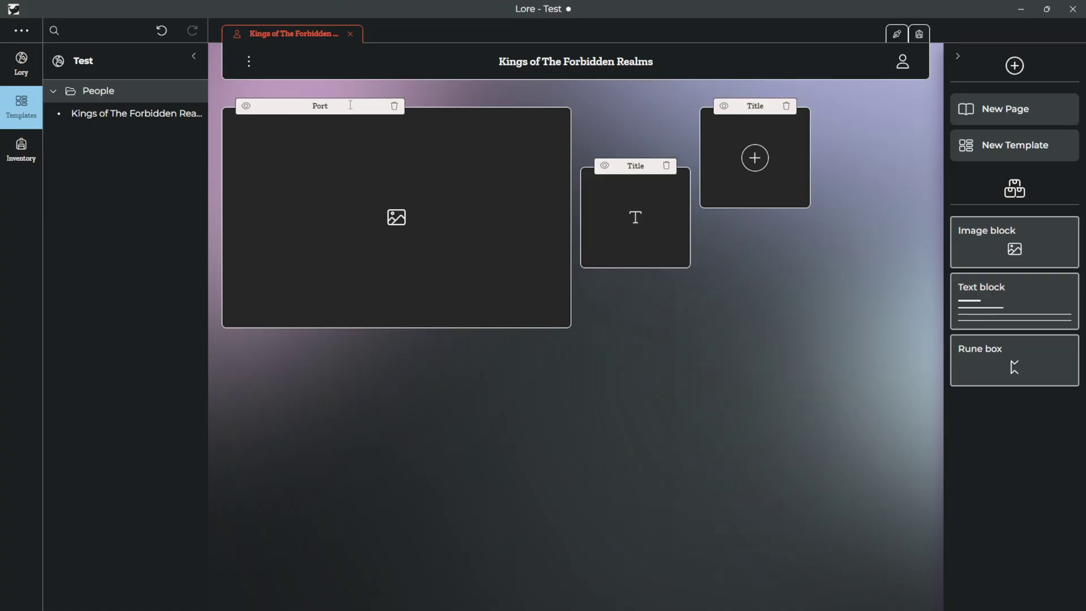
type("rait of the King")
Step: Align the text block with the lower edge of the image block and title it "Kings Upbringing"
left_click_drag(620, 190, 633, 245)
left_click(650, 225)
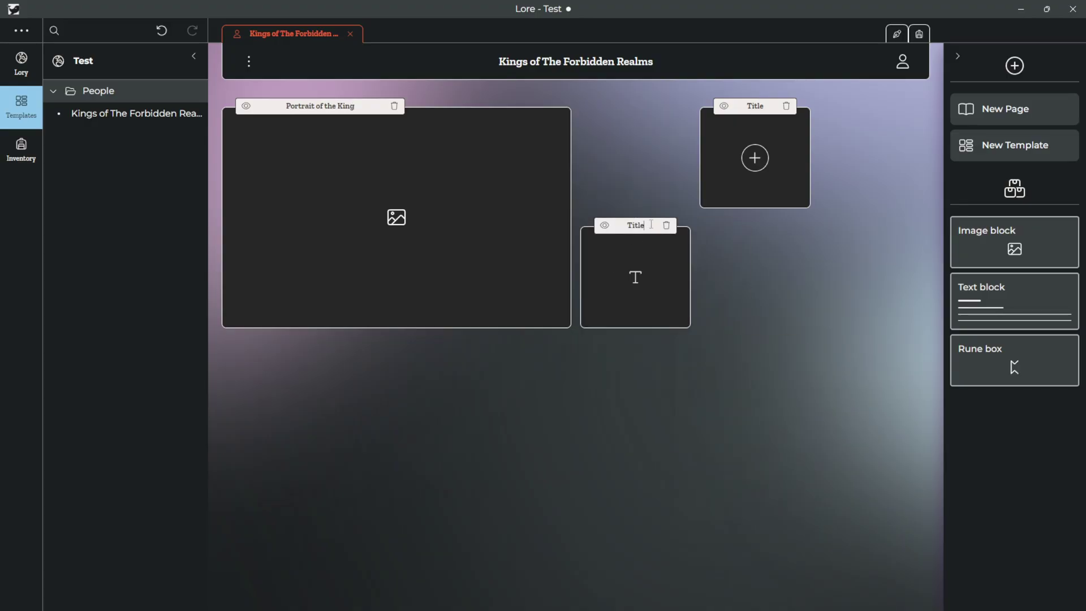
double_click(651, 225)
type("Kings Upbring")
type("i")
type("nging")
left_click(781, 266)
Step: Enlarge the Kings Upbringing block to match the portrait block beside it, and place the rune box beneath the portrait at the same width
left_click_drag(776, 185, 836, 423)
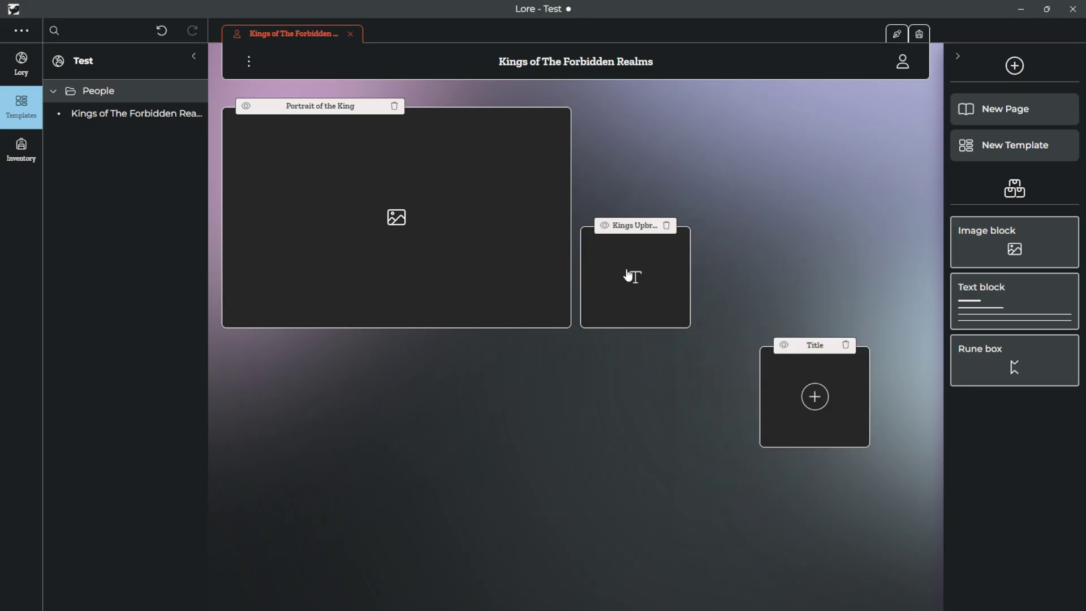
left_click_drag(632, 273, 897, 317)
left_click_drag(847, 431, 475, 374)
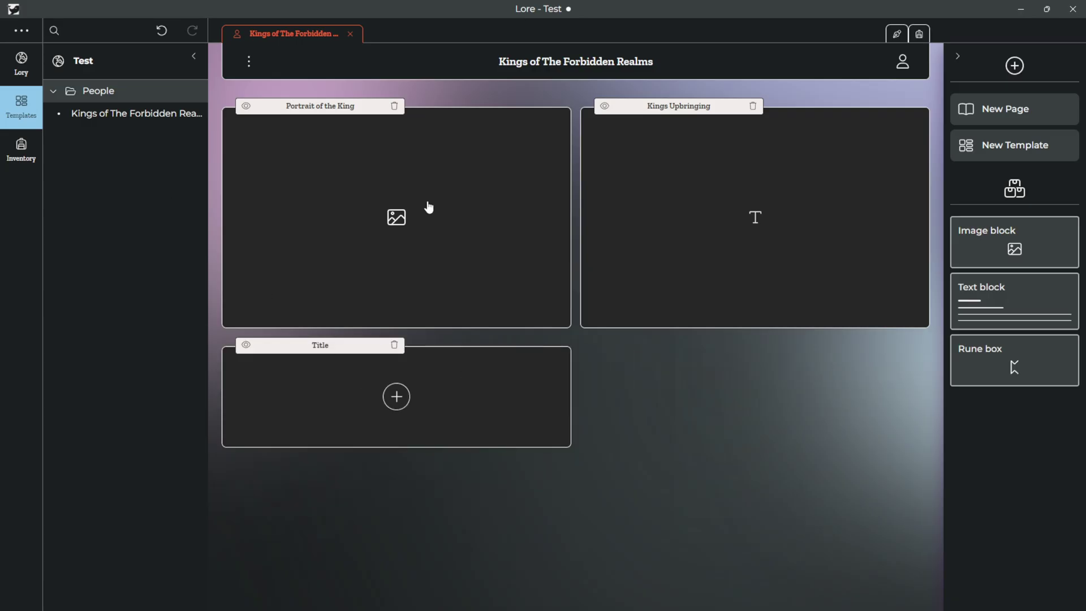
Step: Close the Kings of The Forbidden Realms template and return to the Templates list
left_click(21, 67)
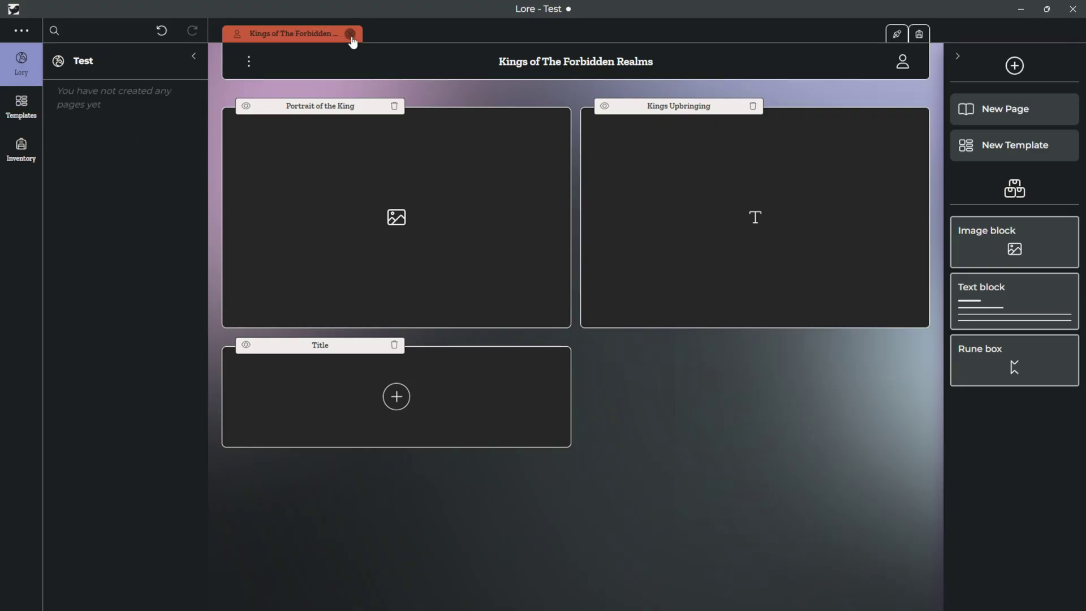
left_click(350, 34)
left_click(25, 104)
Step: Create a new page named "King Bob" based on the Kings of The Forbidden Realms template
left_click(23, 70)
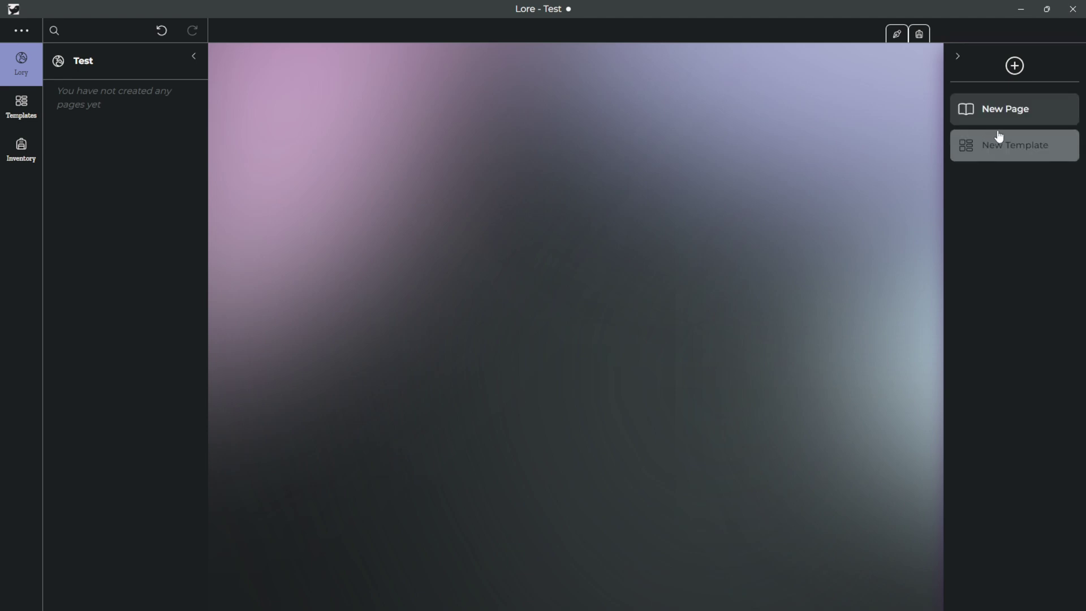
left_click(1010, 119)
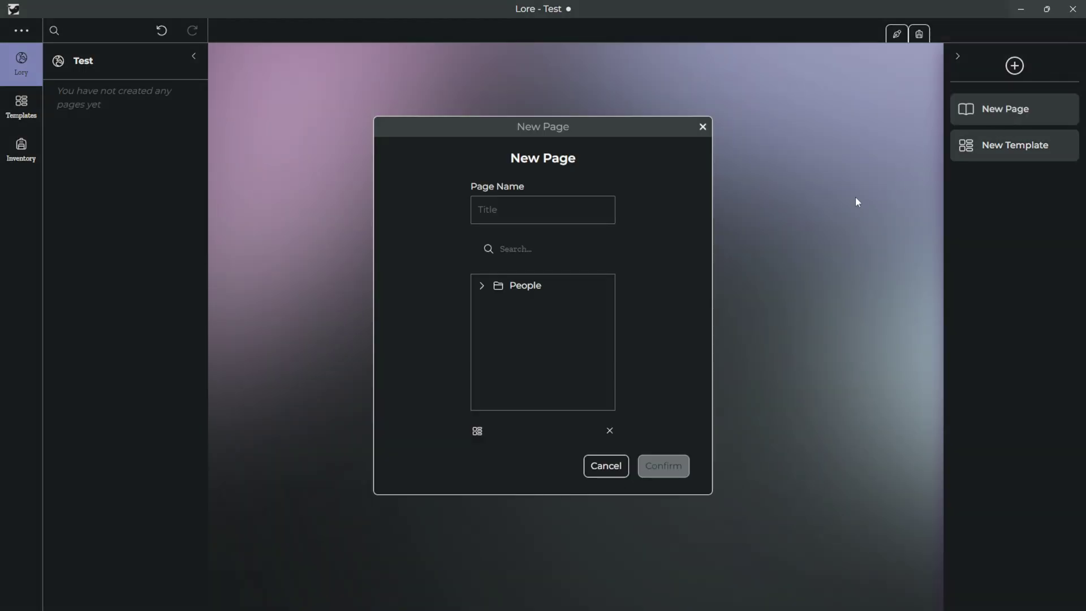
left_click(483, 288)
left_click(543, 311)
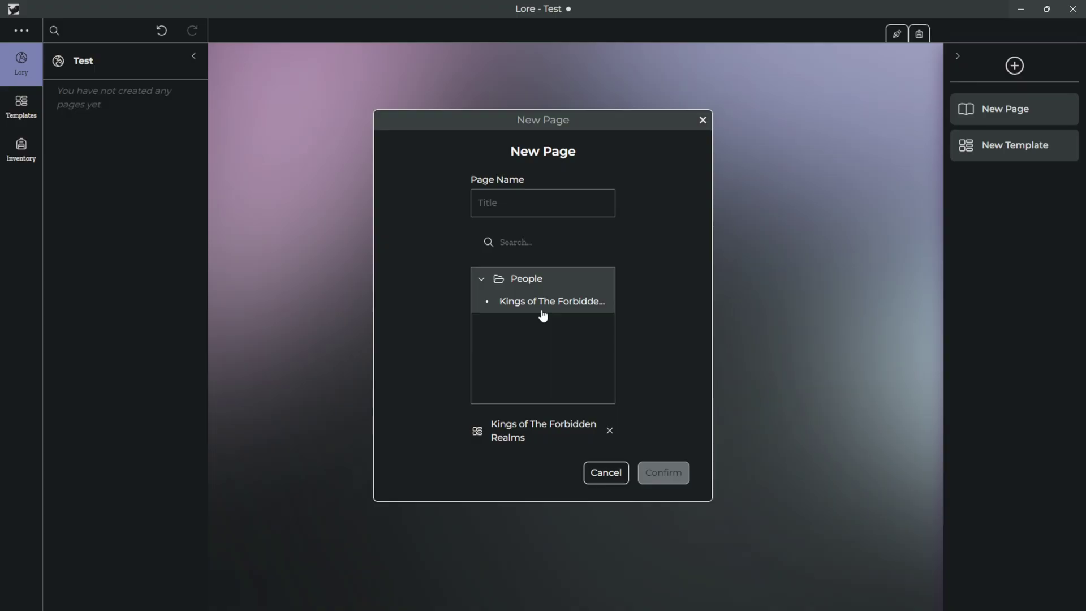
left_click(507, 207)
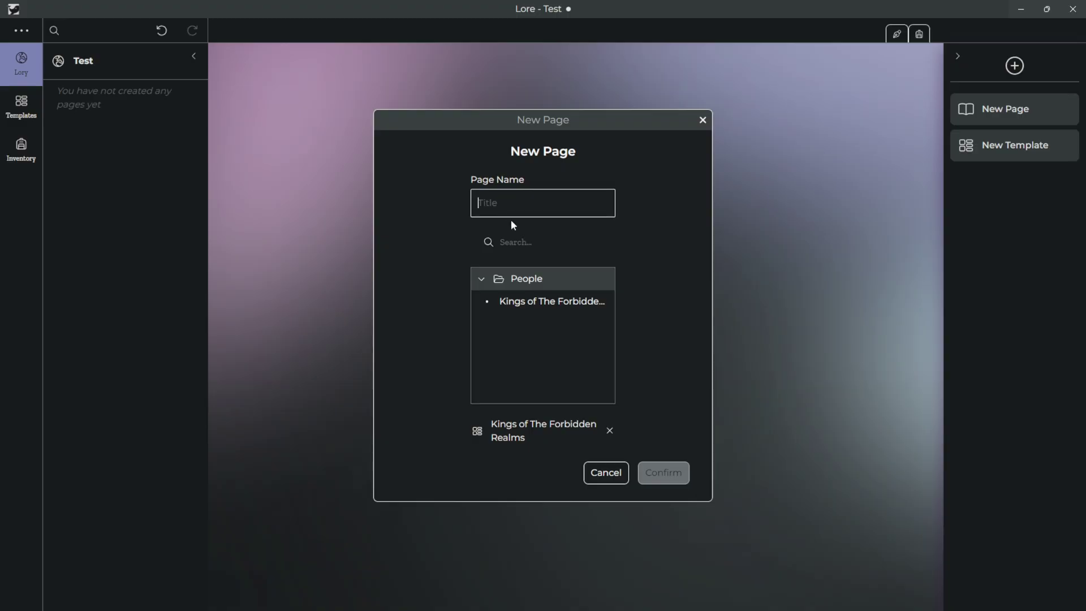
type("King Bob")
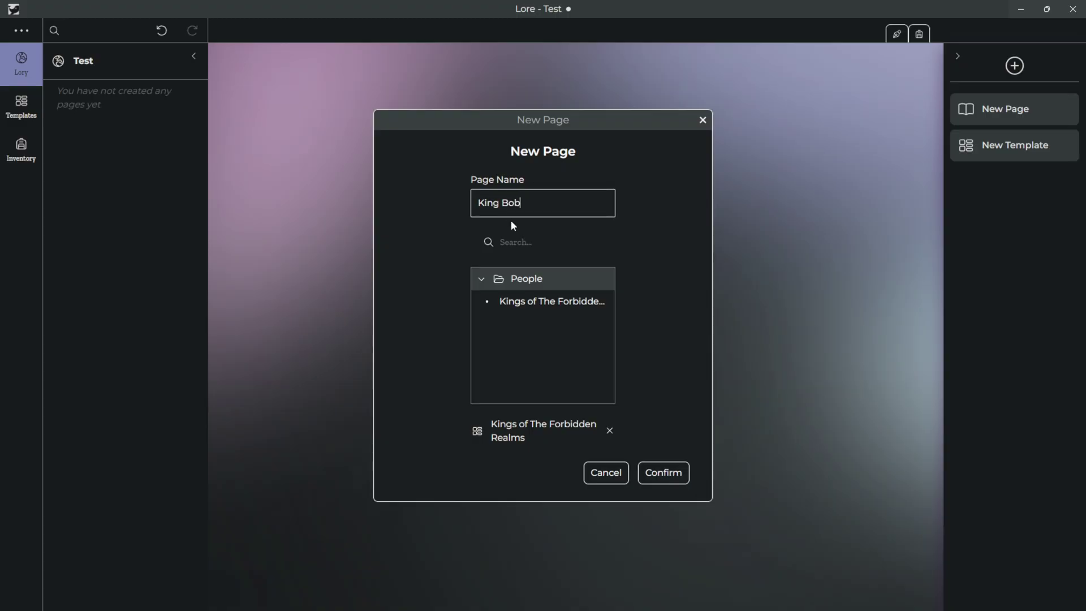
key("Return")
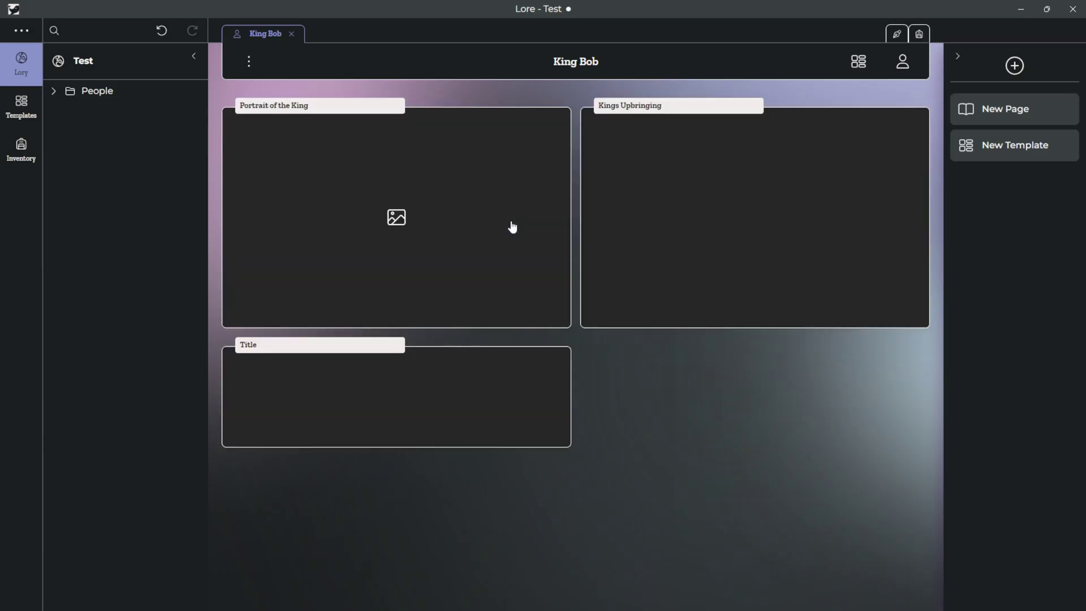
Step: Open the template behind the King Bob page and enlarge its rune box to span nearly the full width below the other blocks
left_click(857, 62)
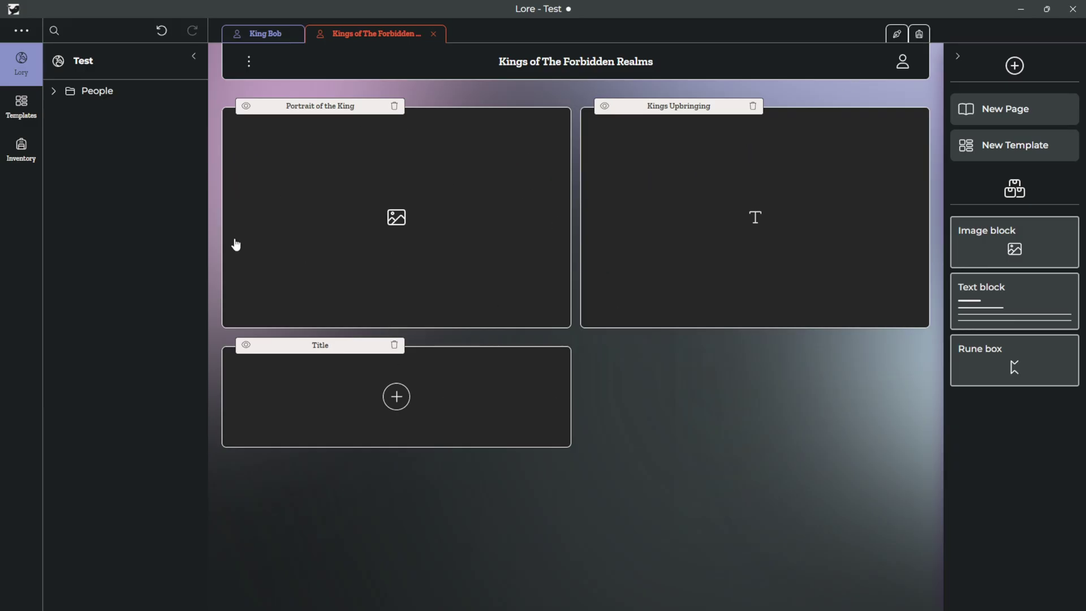
left_click(264, 36)
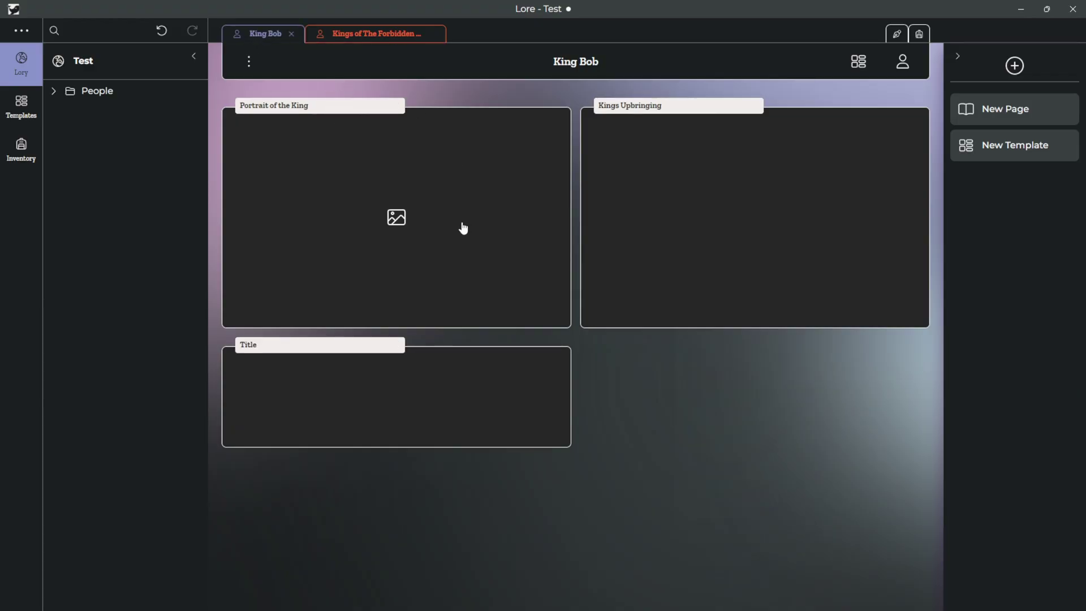
left_click(355, 35)
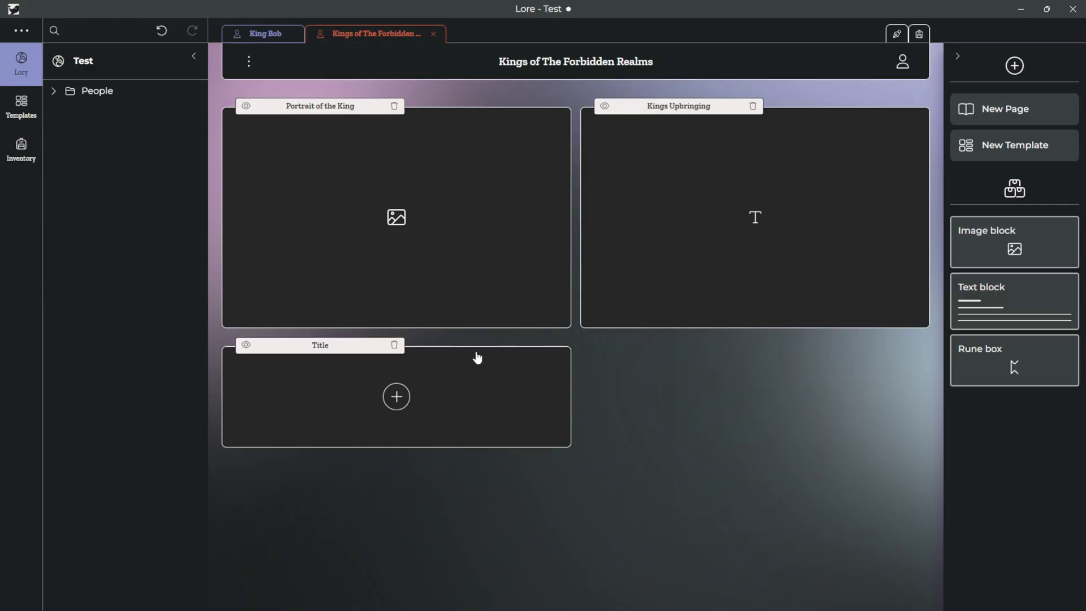
left_click_drag(570, 446, 896, 576)
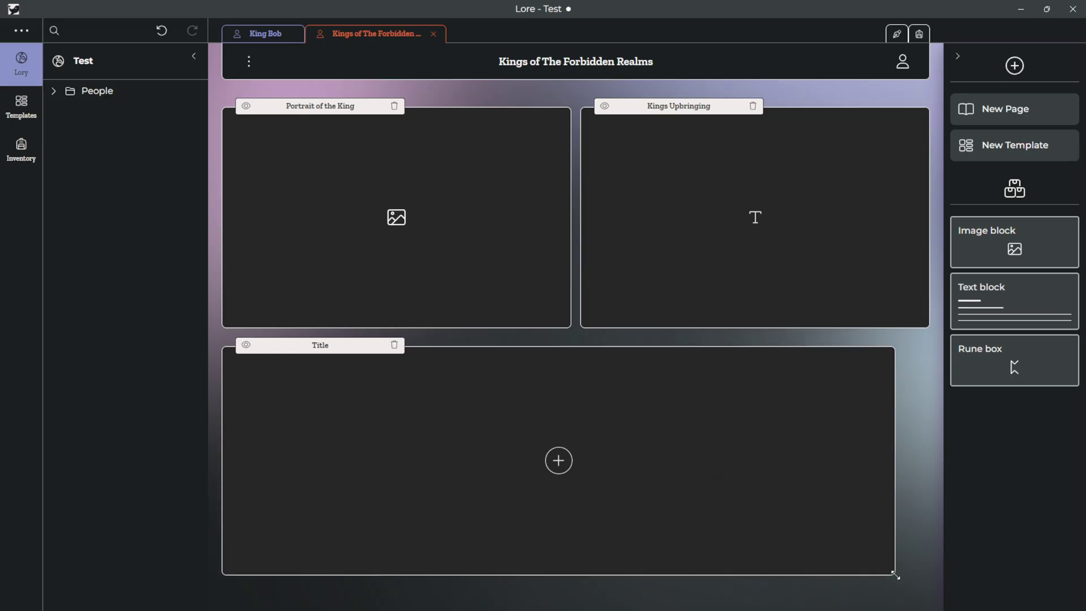
Step: View the King Bob page, return to its template, and expand the People and Kings of The Forbidden Realms folders in the Lory list
left_click(270, 35)
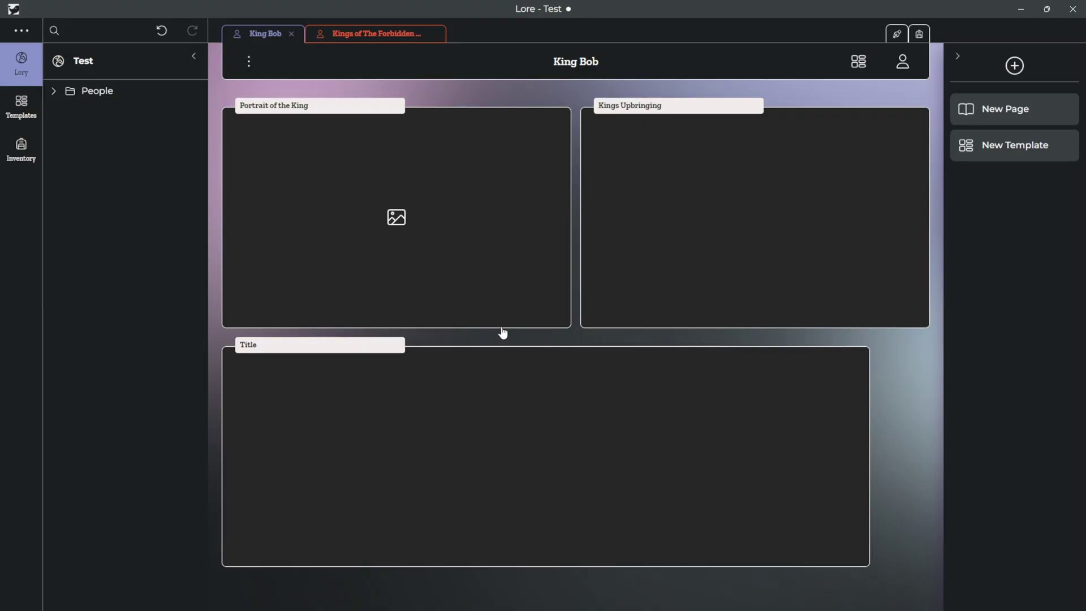
left_click(342, 42)
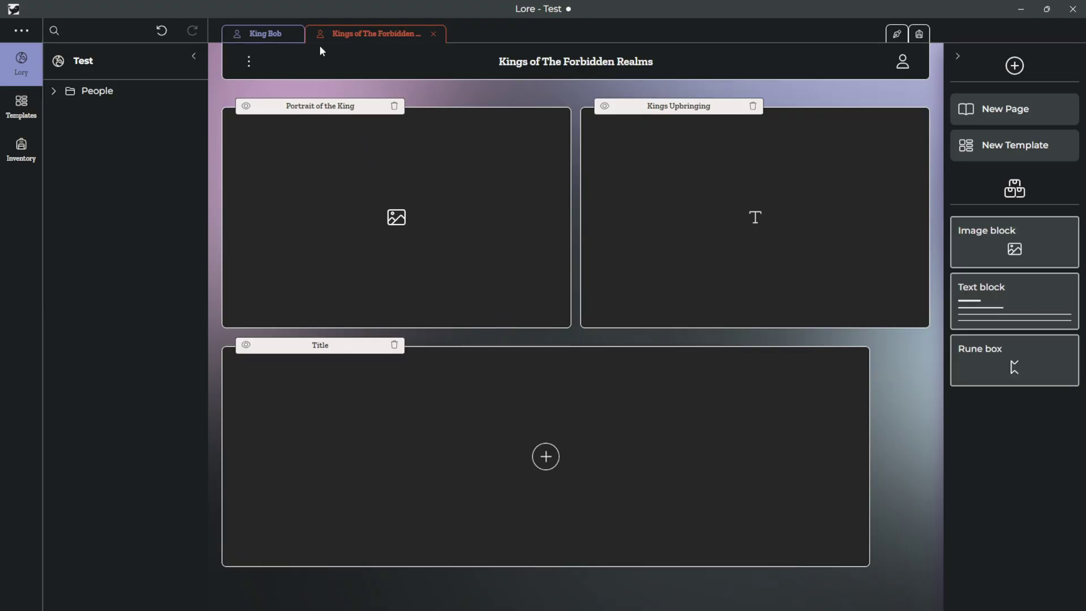
left_click(21, 104)
left_click(20, 65)
left_click(84, 91)
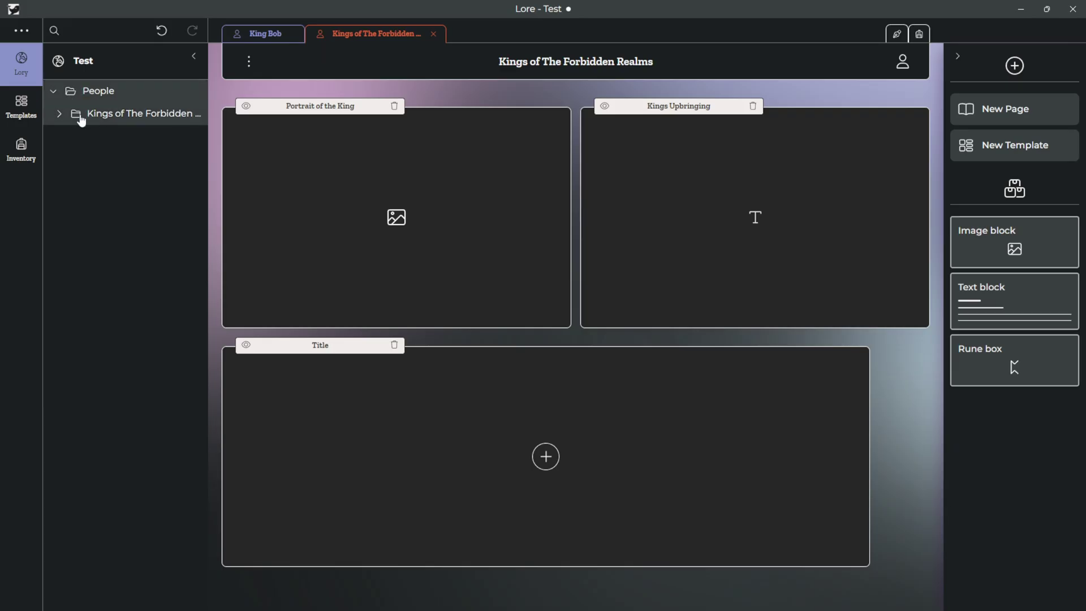
left_click(70, 116)
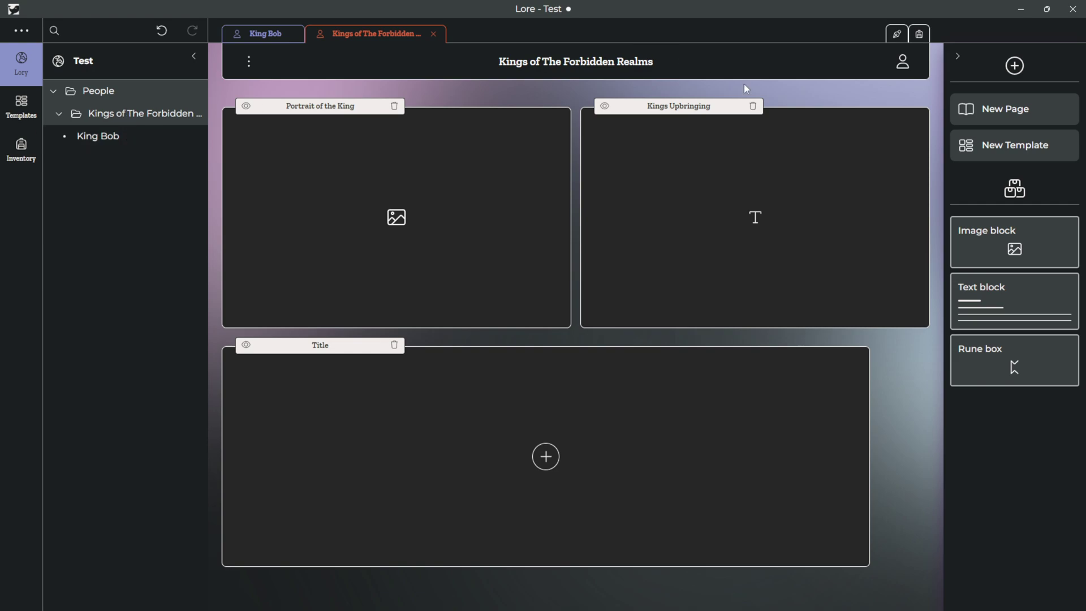
Step: Create a page named "King Julien" from the Kings of The Forbidden Realms template and compare it with the King Bob page
left_click(1018, 109)
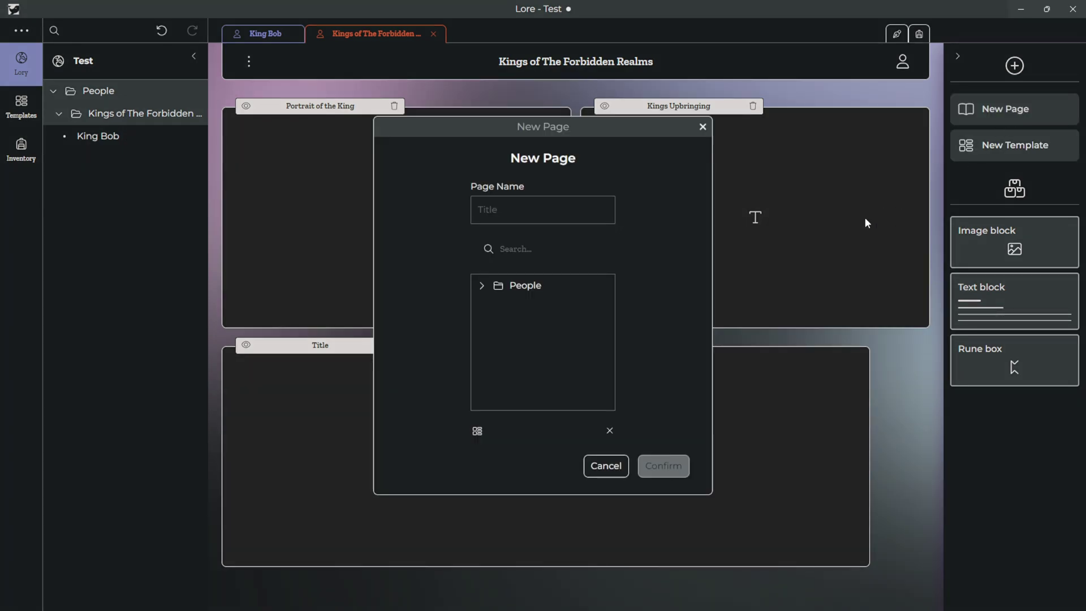
left_click(490, 289)
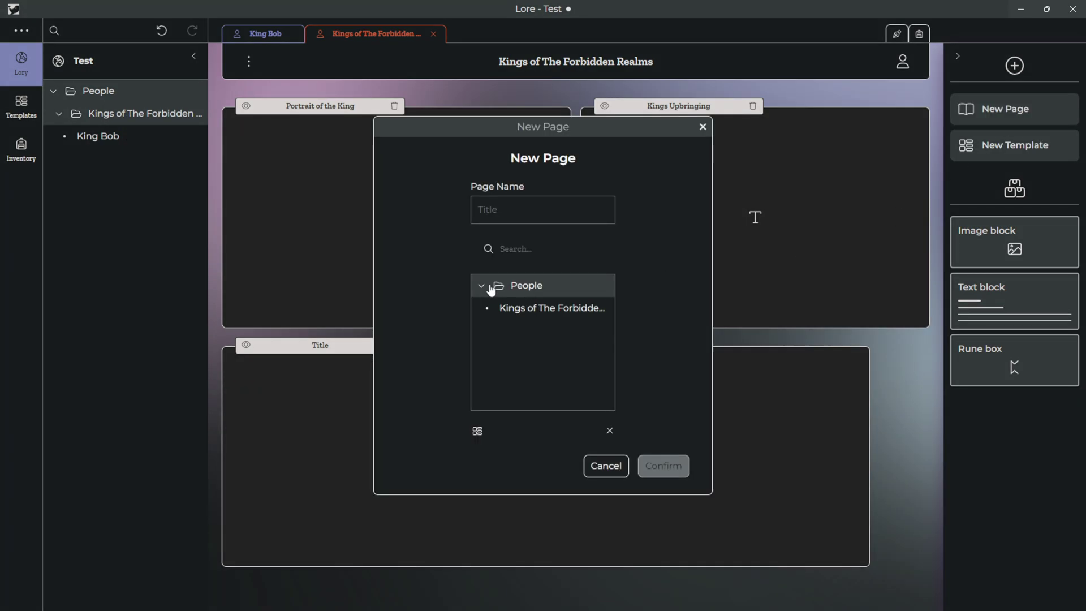
left_click(543, 314)
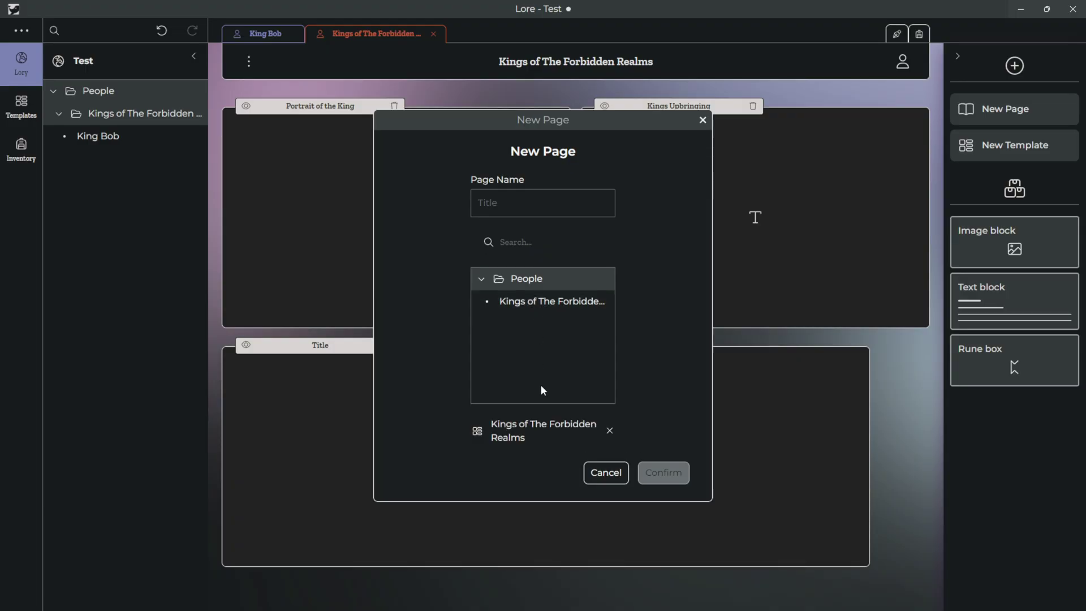
left_click(516, 204)
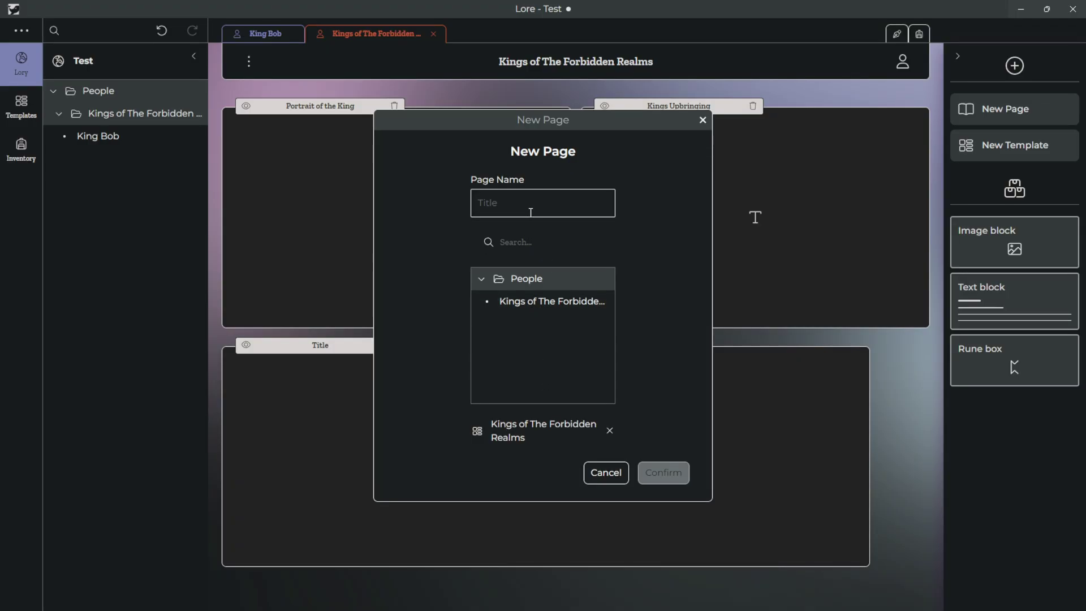
type("King Julien")
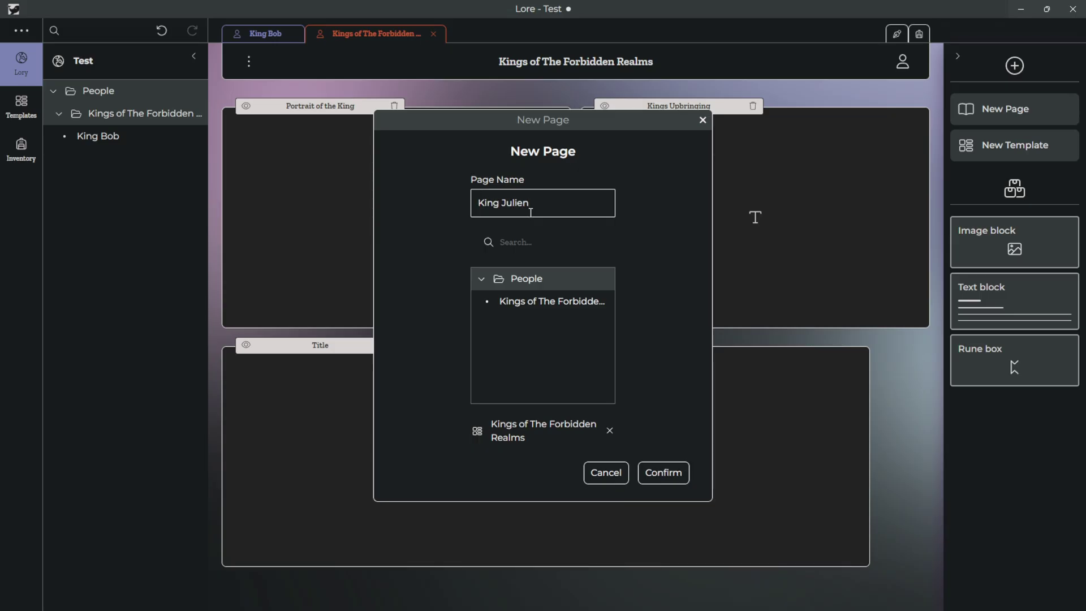
key("Return")
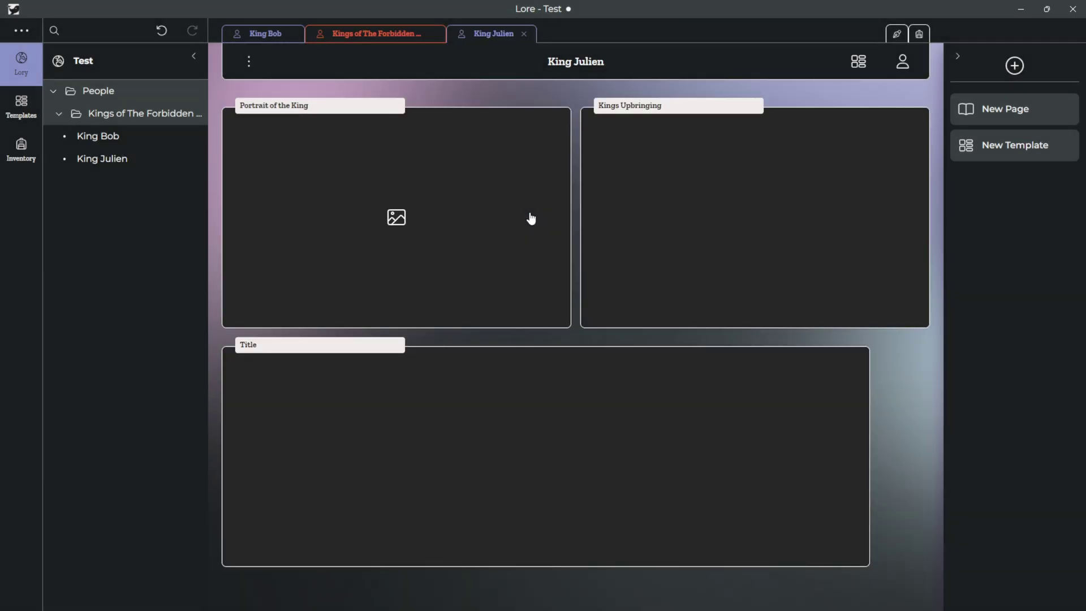
left_click(113, 142)
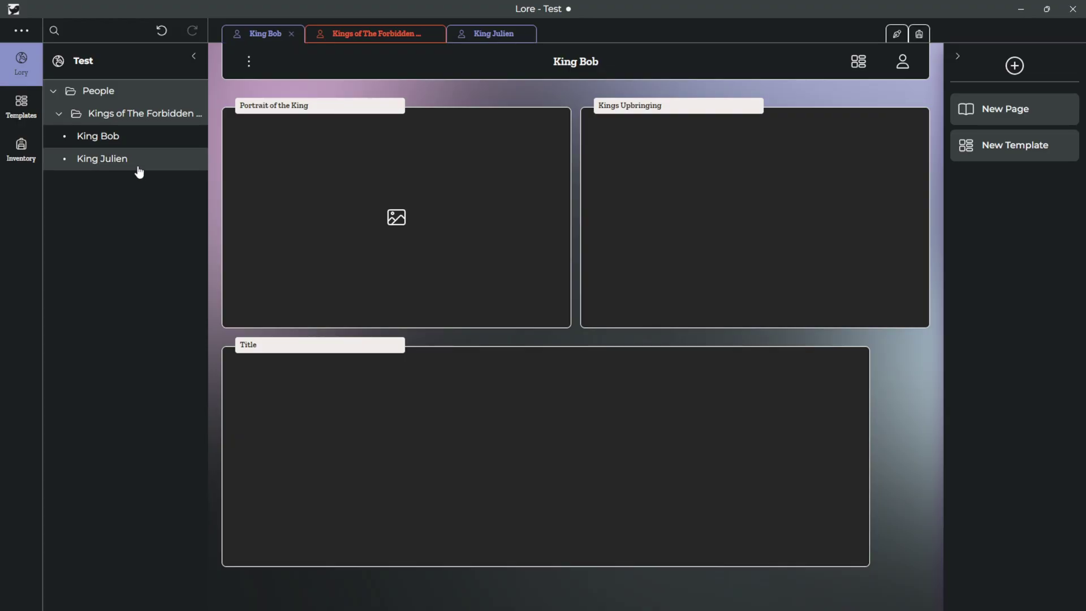
left_click(139, 171)
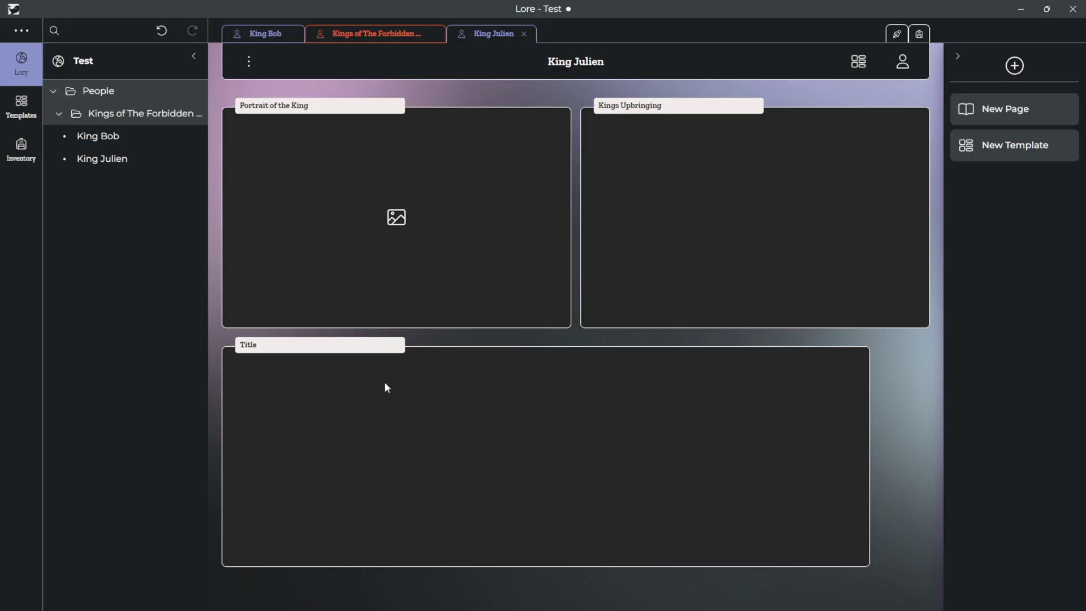
Step: Reopen the Kings of The Forbidden Realms template from the Templates list and close the King Julien and King Bob pages
left_click(21, 105)
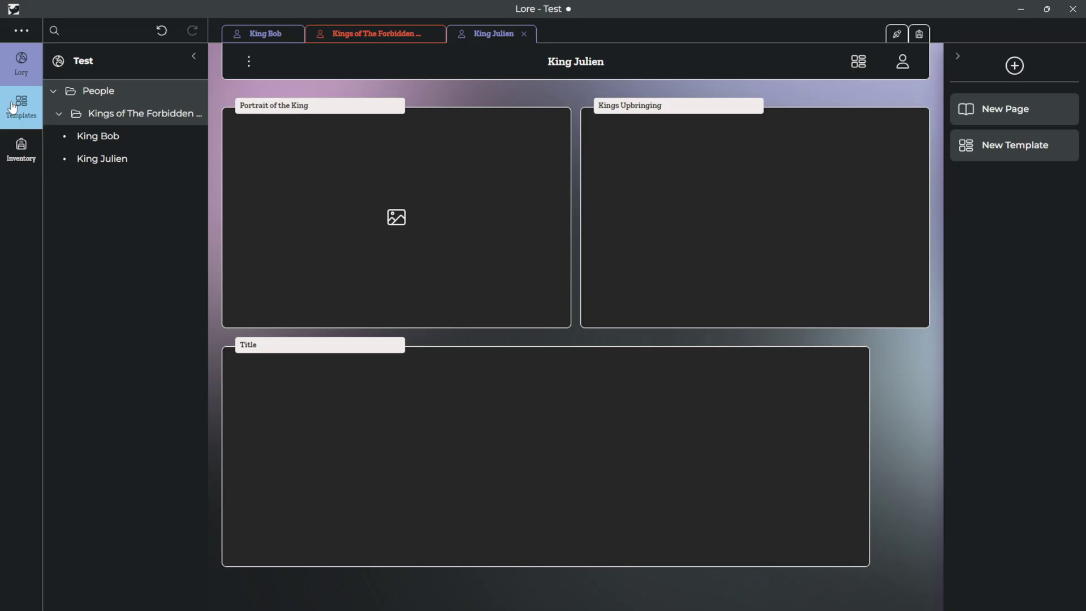
left_click(115, 121)
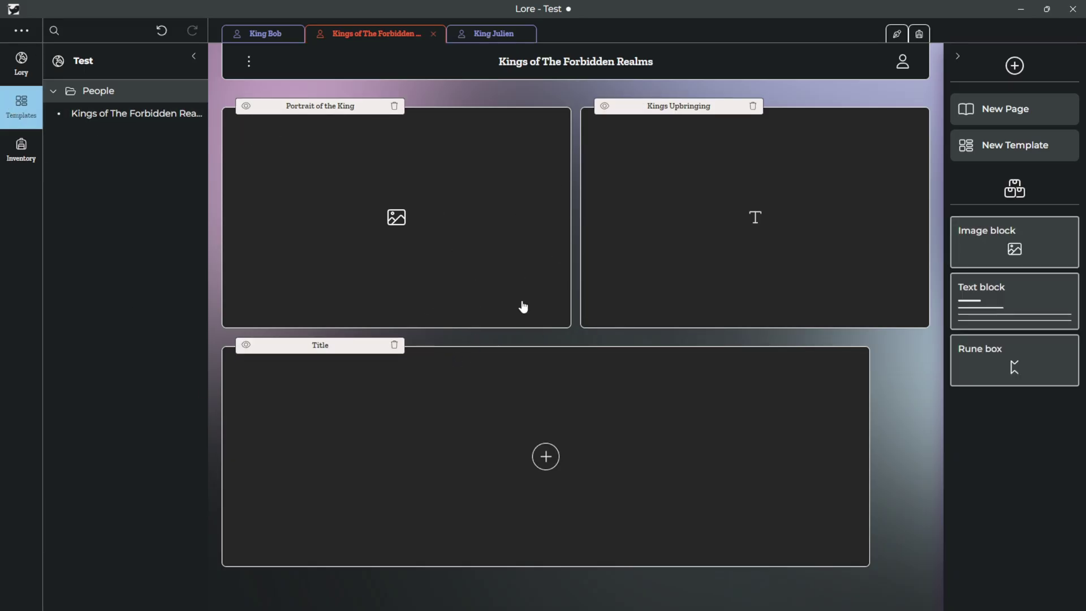
left_click(522, 35)
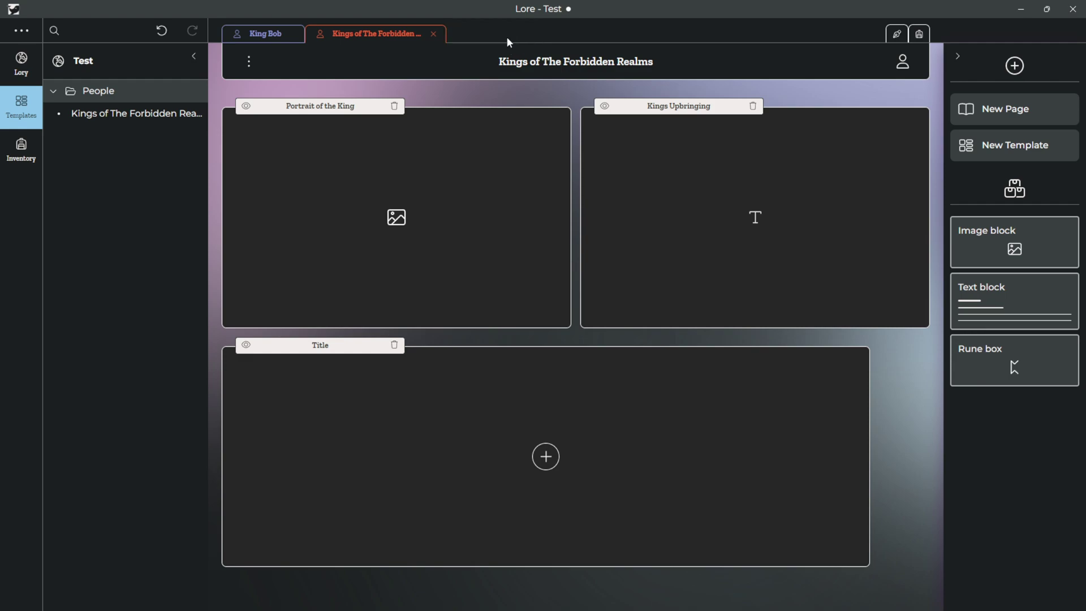
left_click(292, 34)
Step: Open the template's rune box for editing and replace its title with "-----"
left_click(545, 457)
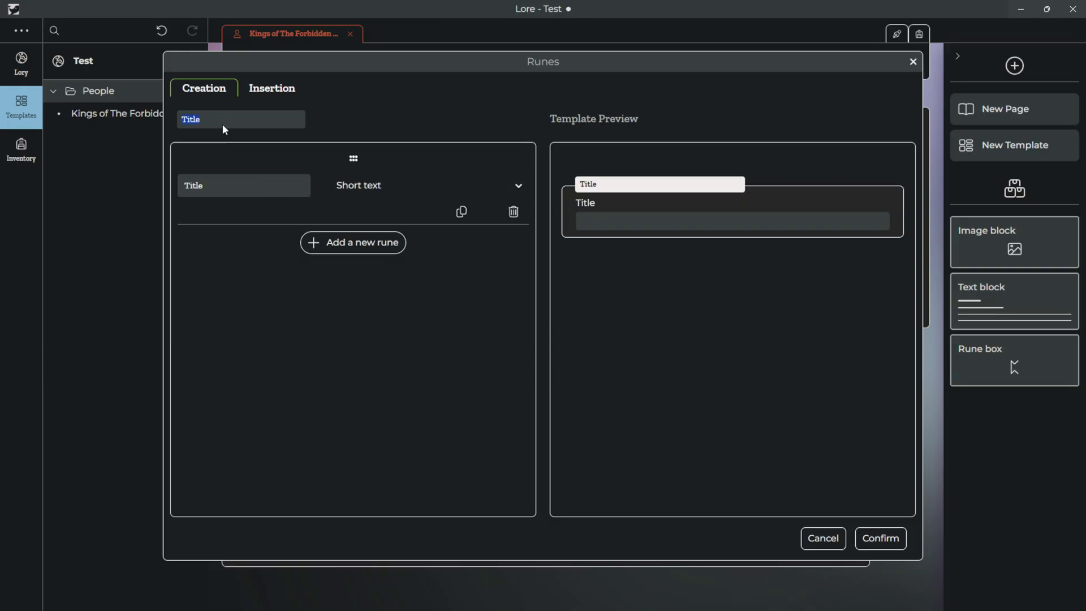
key("BackSpace")
Step: Change the Title rune to a dropdown list and give it three blank options
left_click(400, 193)
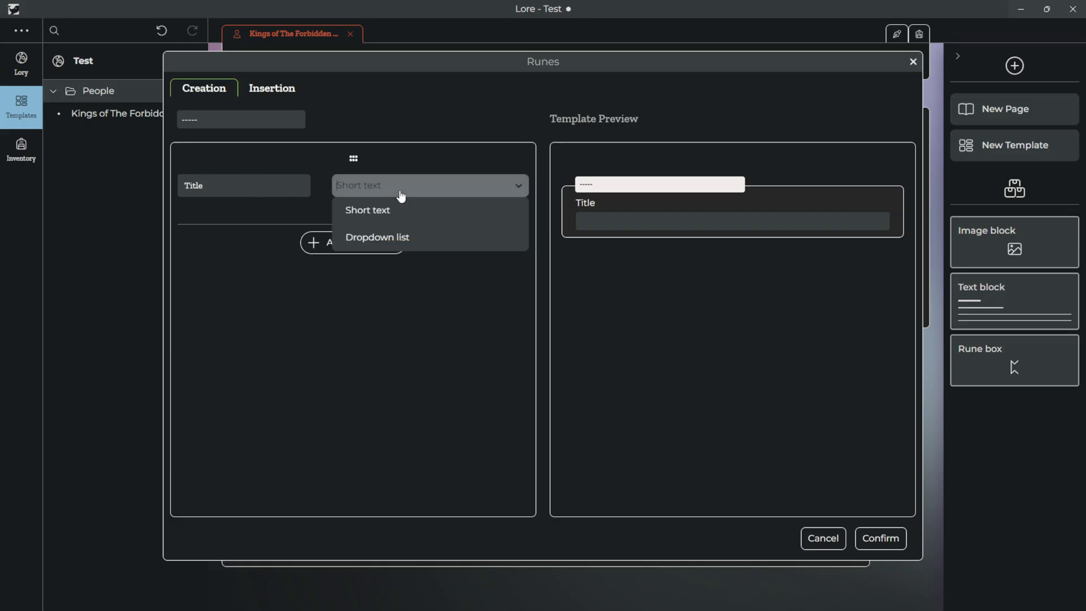
left_click(430, 234)
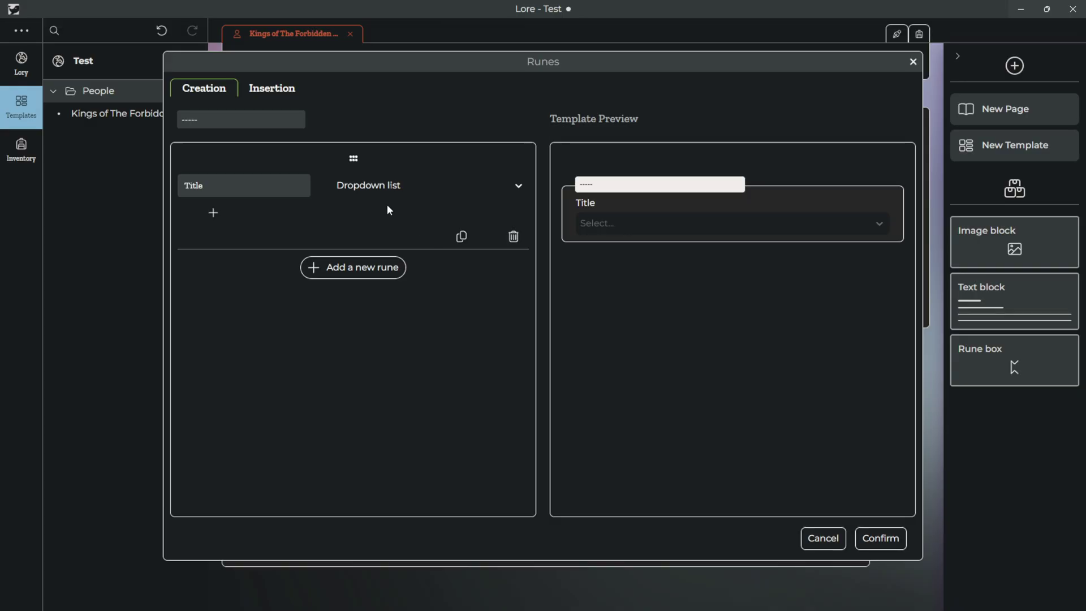
left_click(213, 213)
left_click(213, 233)
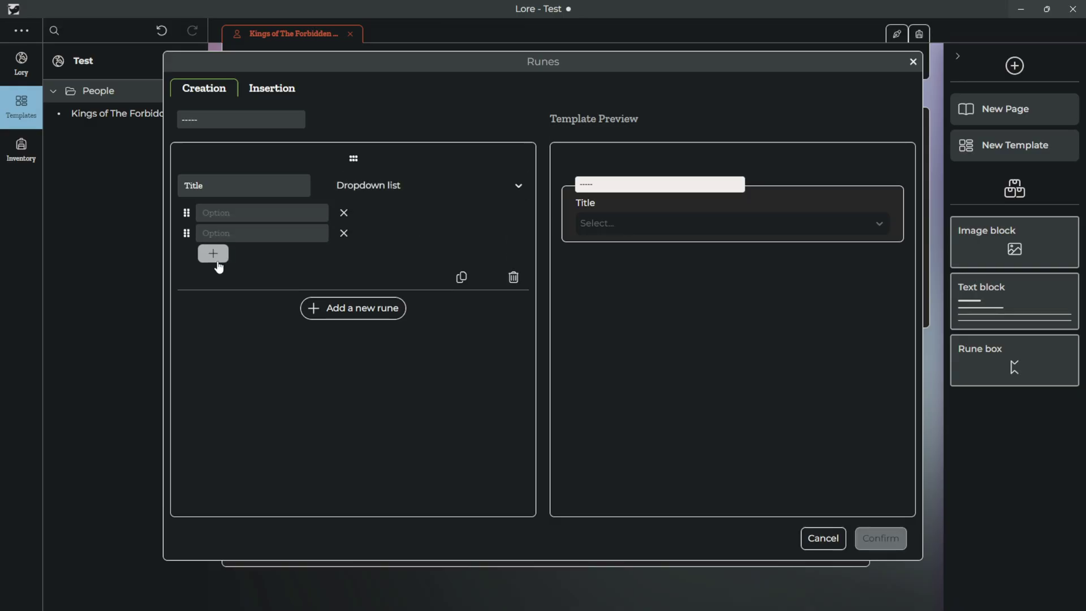
left_click(214, 253)
left_click(396, 190)
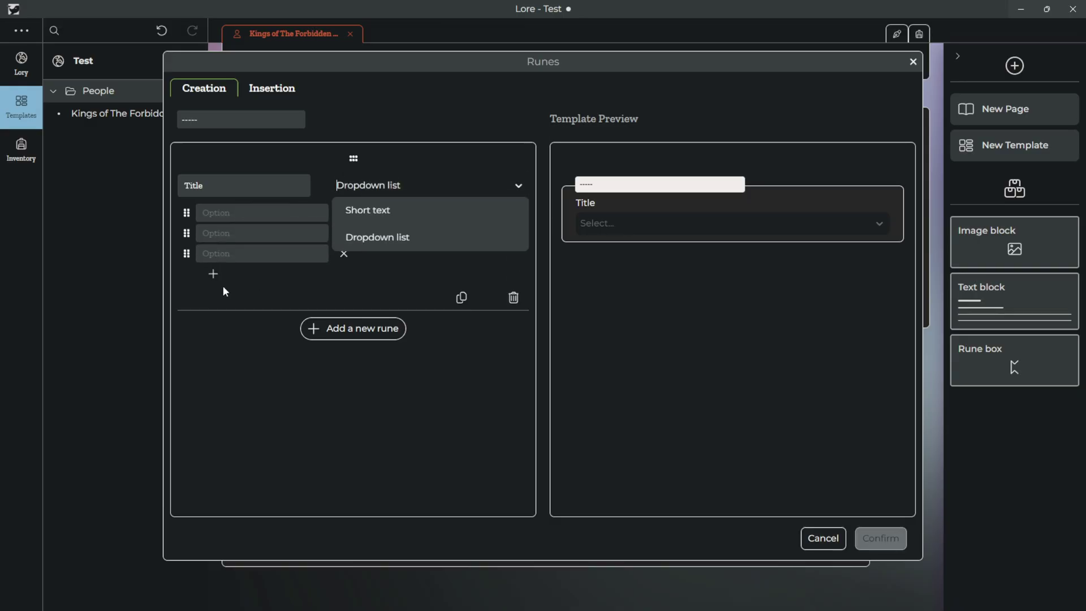
left_click(332, 307)
Step: Add a second rune set to Dropdown list and delete the Title rune above it
left_click(355, 328)
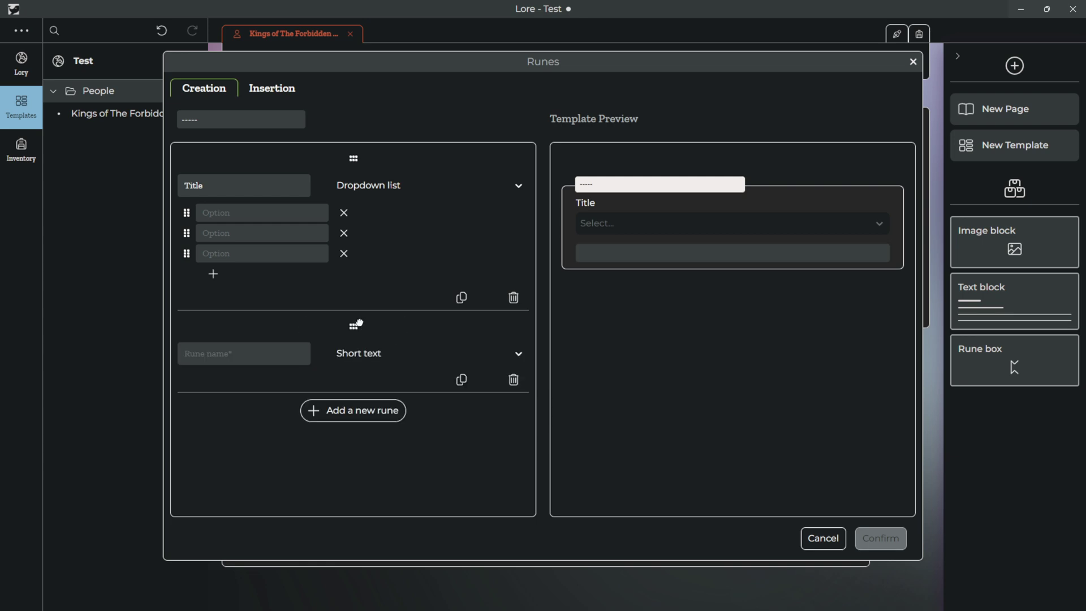
left_click(385, 358)
left_click(388, 359)
left_click(297, 355)
left_click(513, 297)
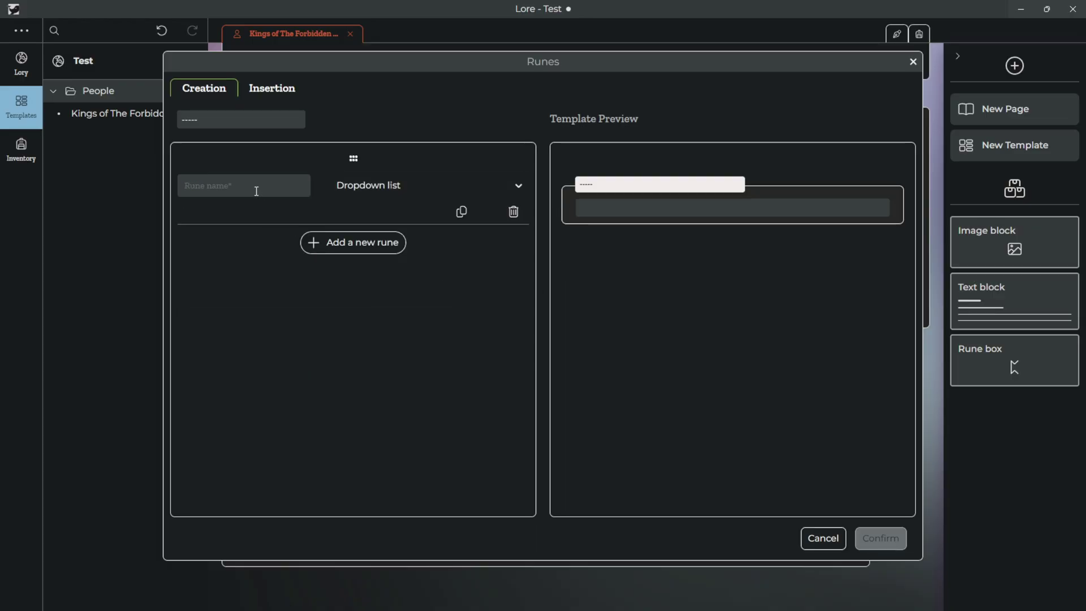
Step: Name the remaining rune "Age" and set its type to Short text
left_click(251, 180)
type("Age")
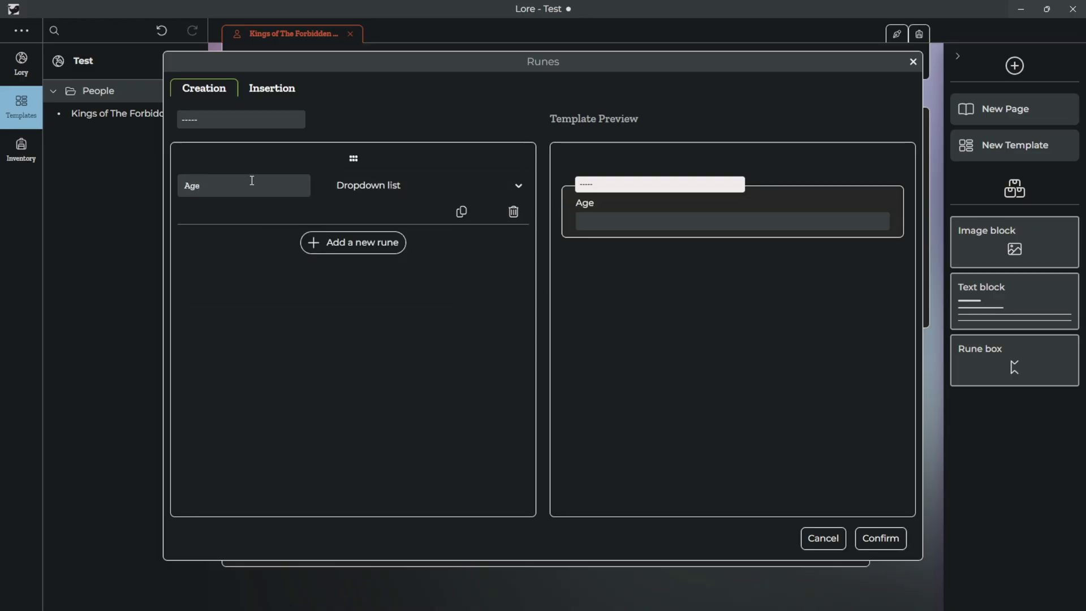
left_click(380, 190)
left_click(409, 210)
Step: Add two short text runes named "Name" and "Sons and Daughters" below the Age rune
left_click(357, 243)
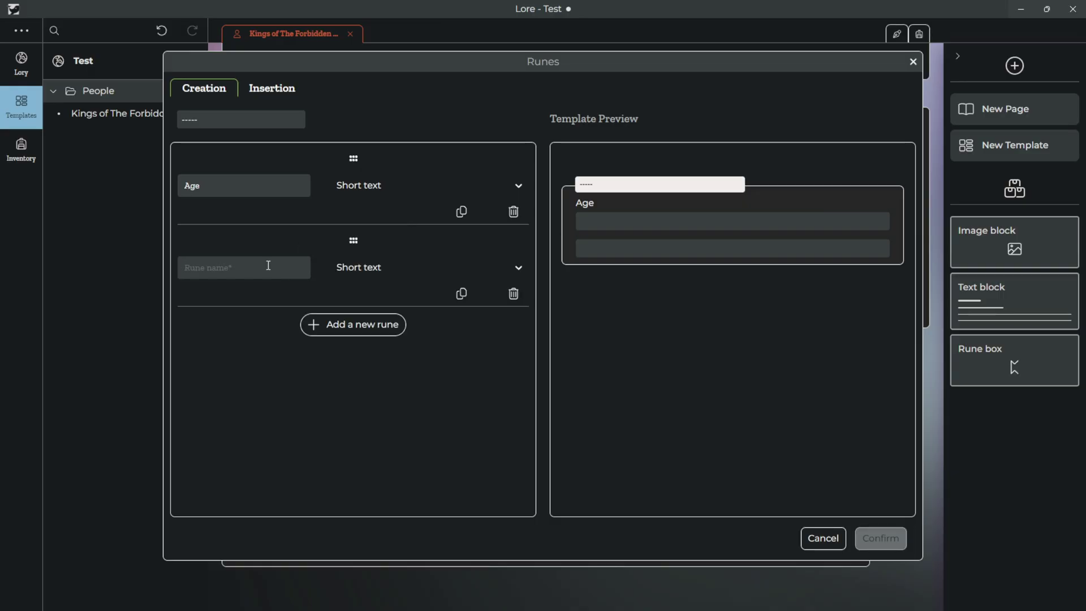
left_click(268, 265)
type("Name")
left_click(376, 332)
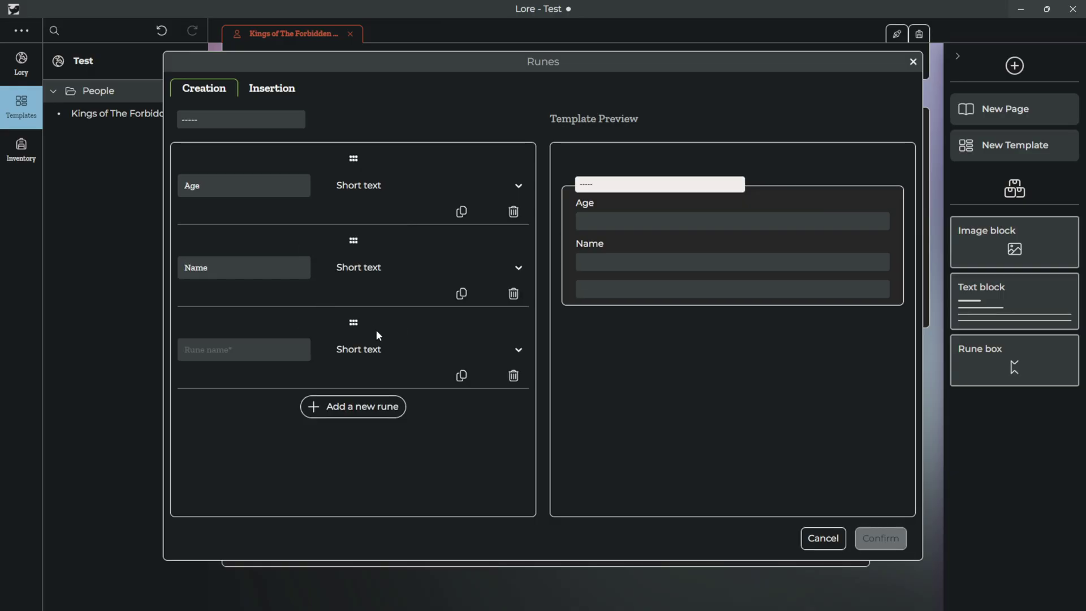
left_click(249, 342)
type("Sons")
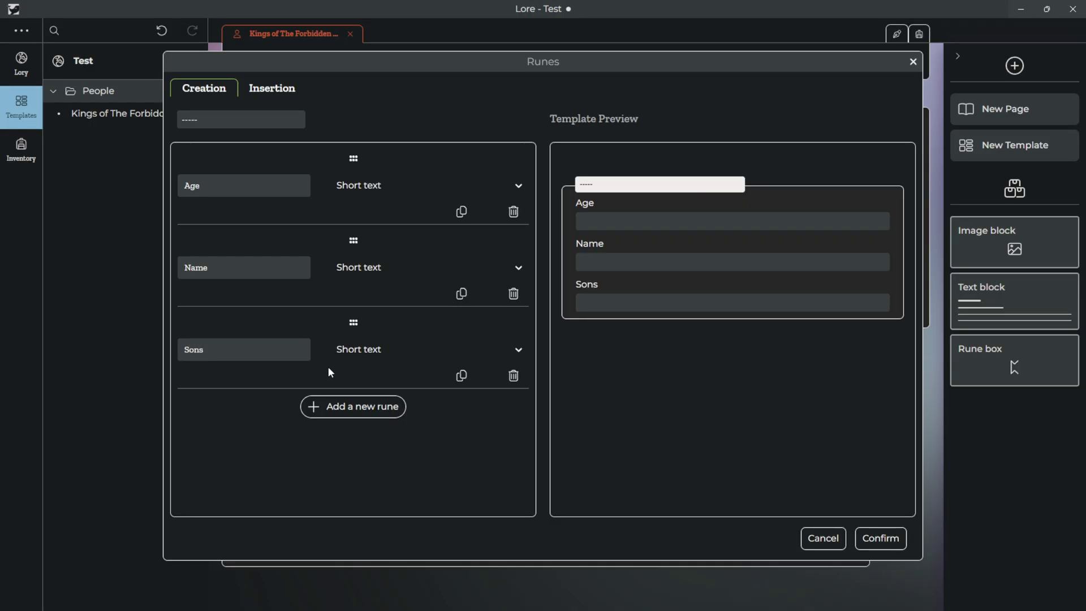
type(" and Daughters")
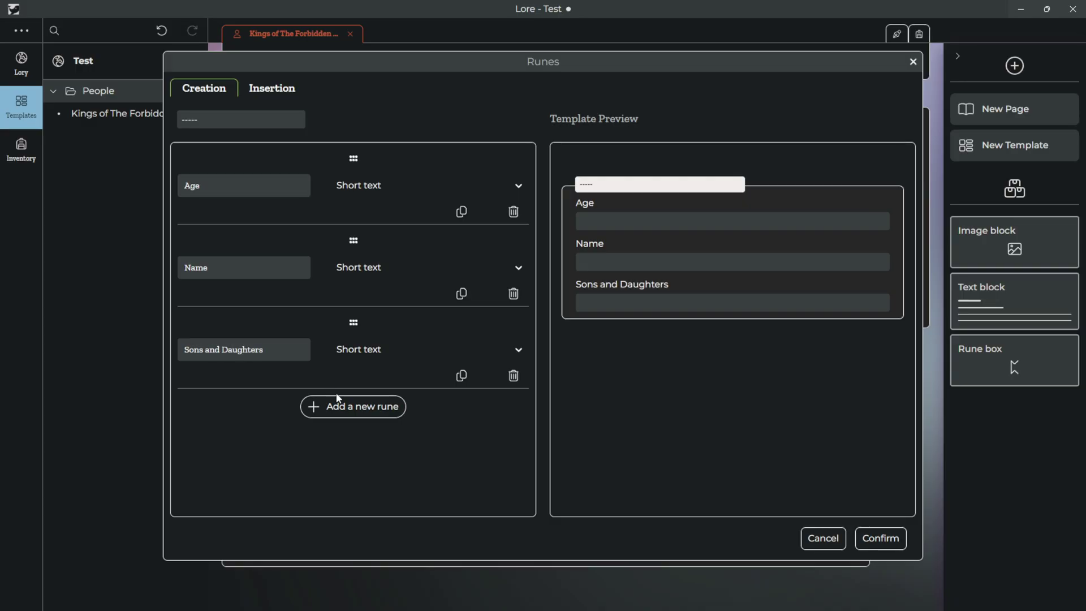
Step: Add a fourth rune of type Dropdown list and name it "Education Level"
left_click(338, 400)
left_click(402, 432)
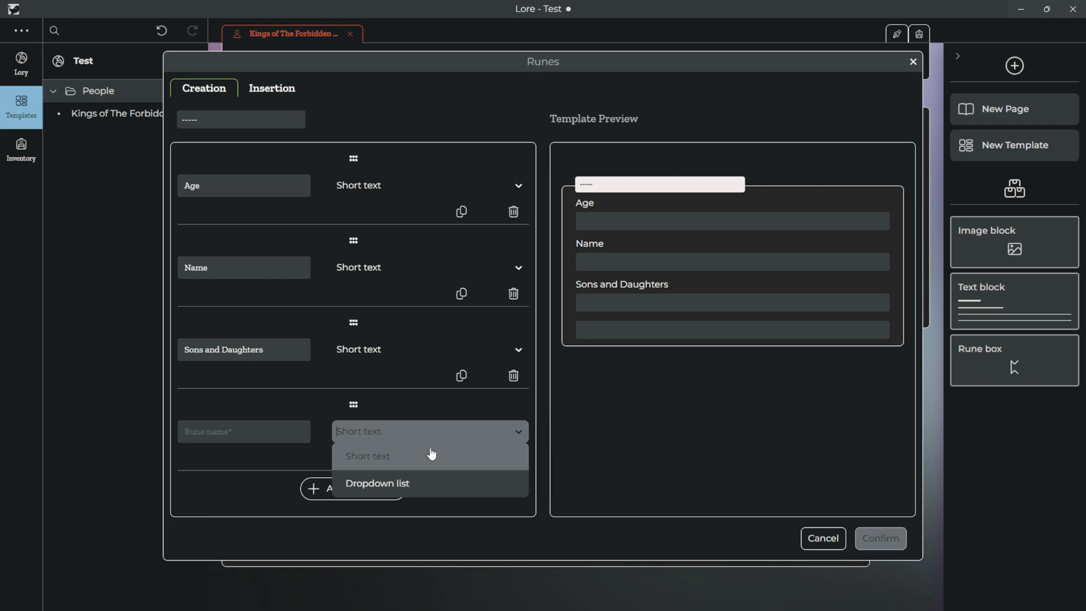
left_click(455, 481)
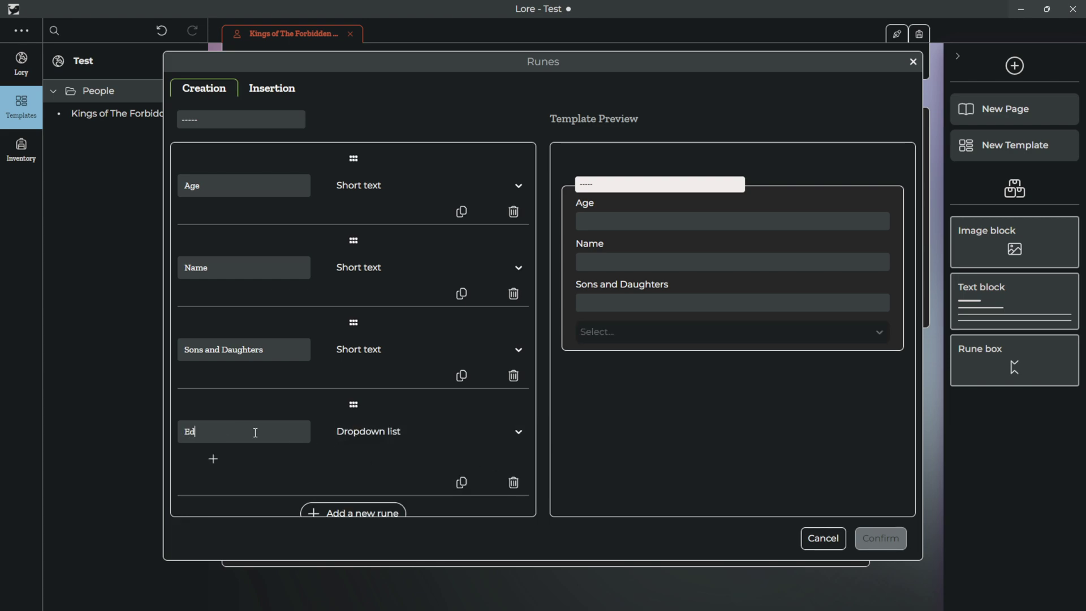
type("Level")
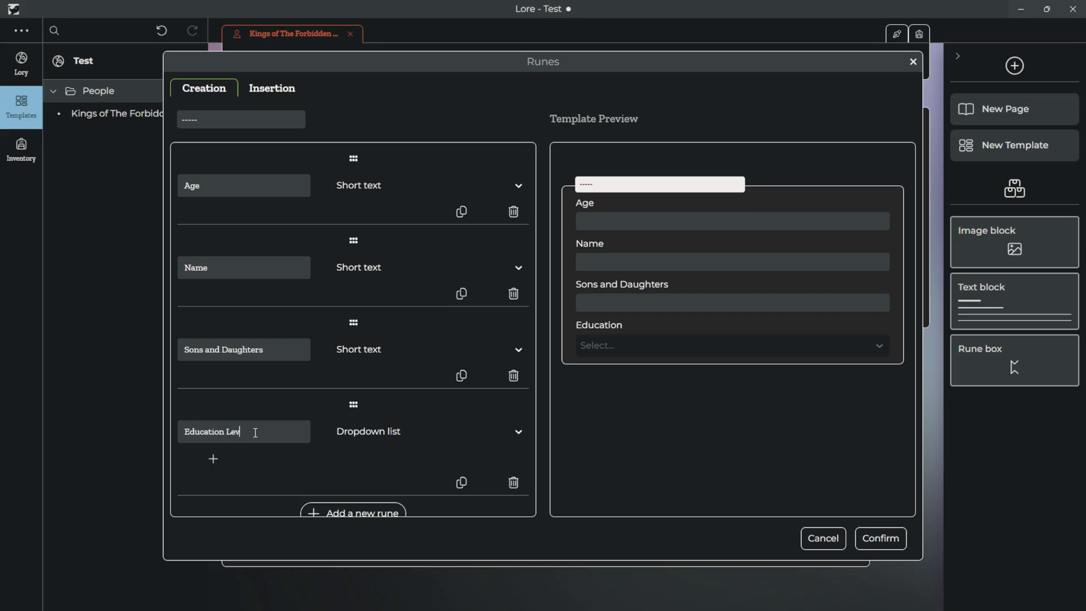
Step: Give the Education Level dropdown the options "Primary School", "College Level" and "Other"
left_click(213, 460)
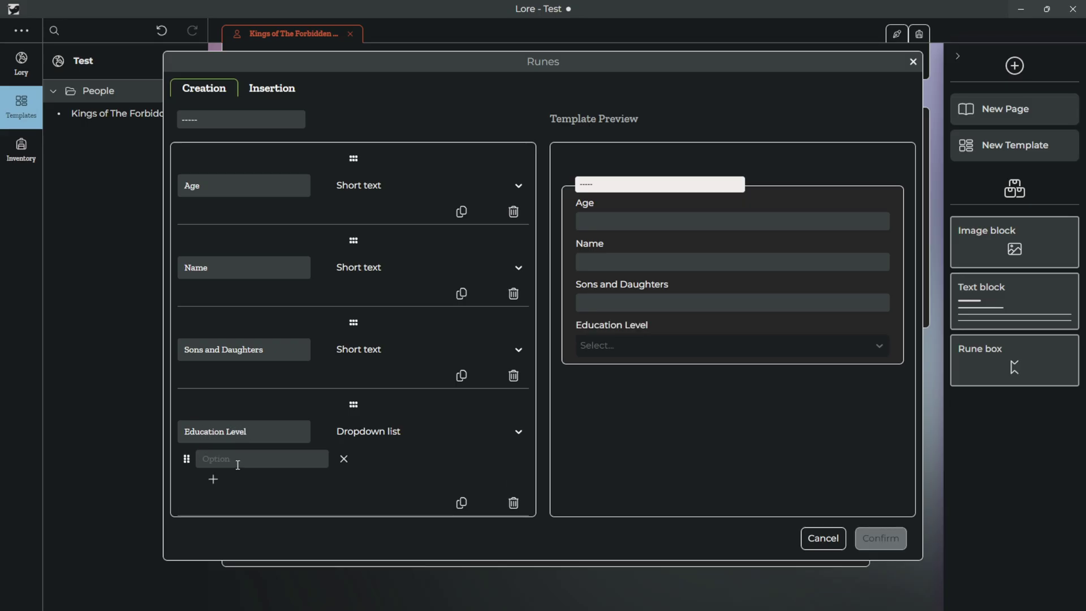
type("Primary s")
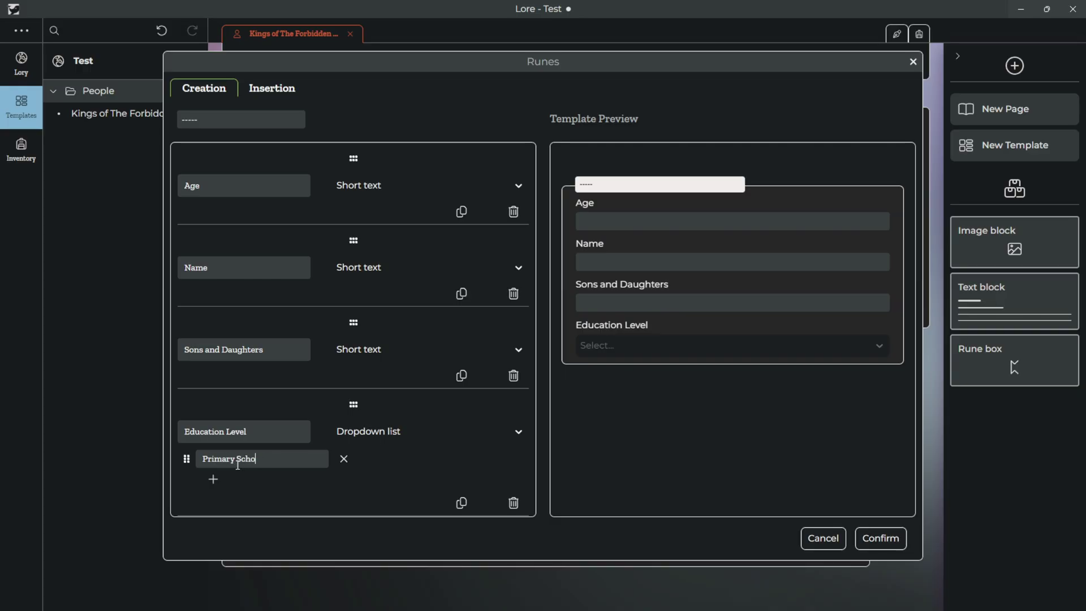
left_click(214, 479)
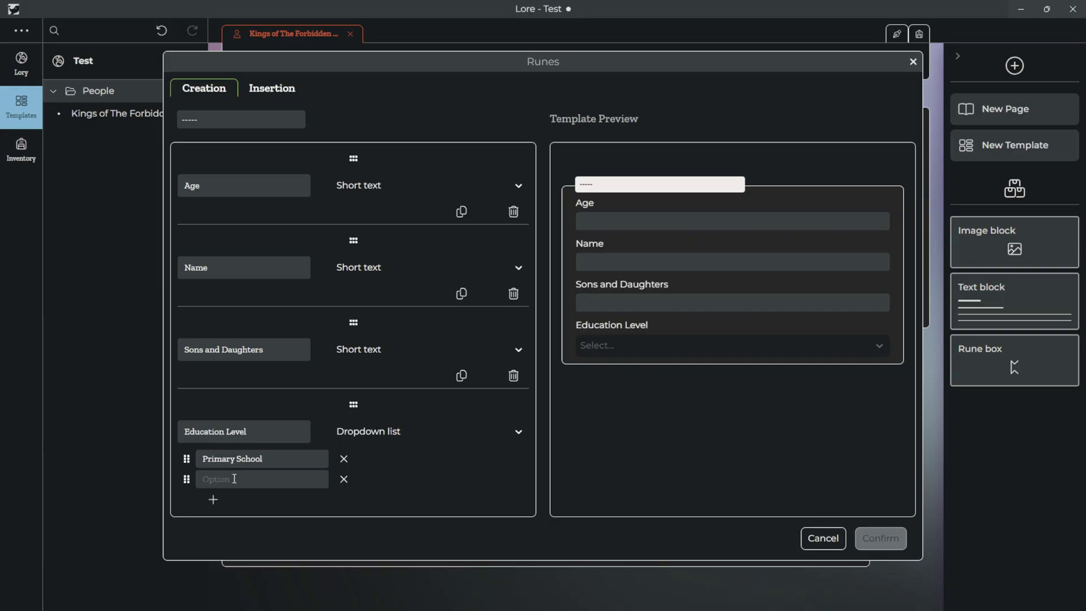
type("college Level")
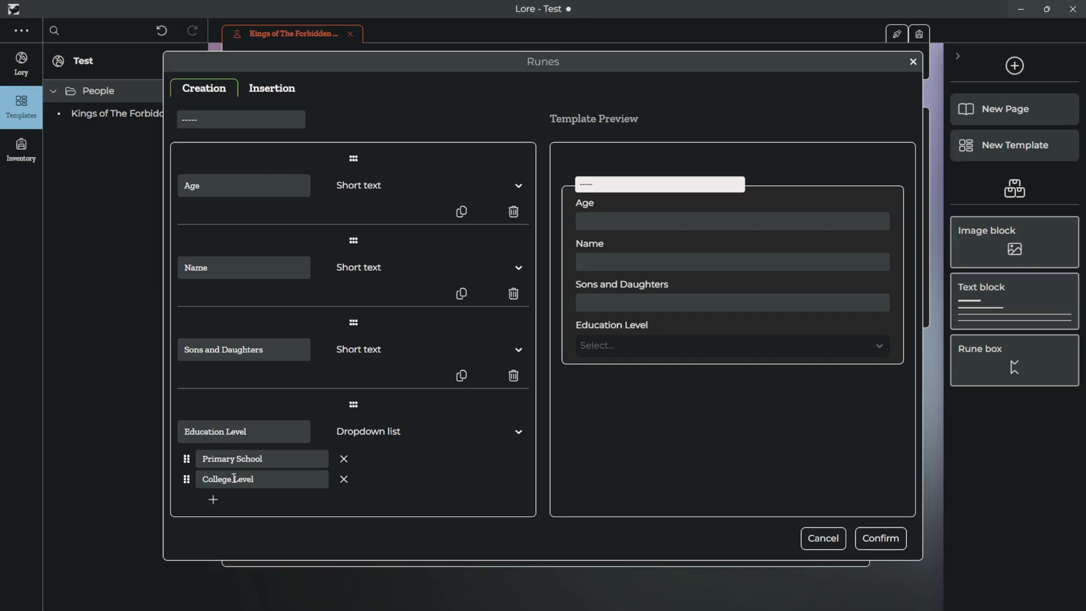
left_click(213, 499)
type("Other")
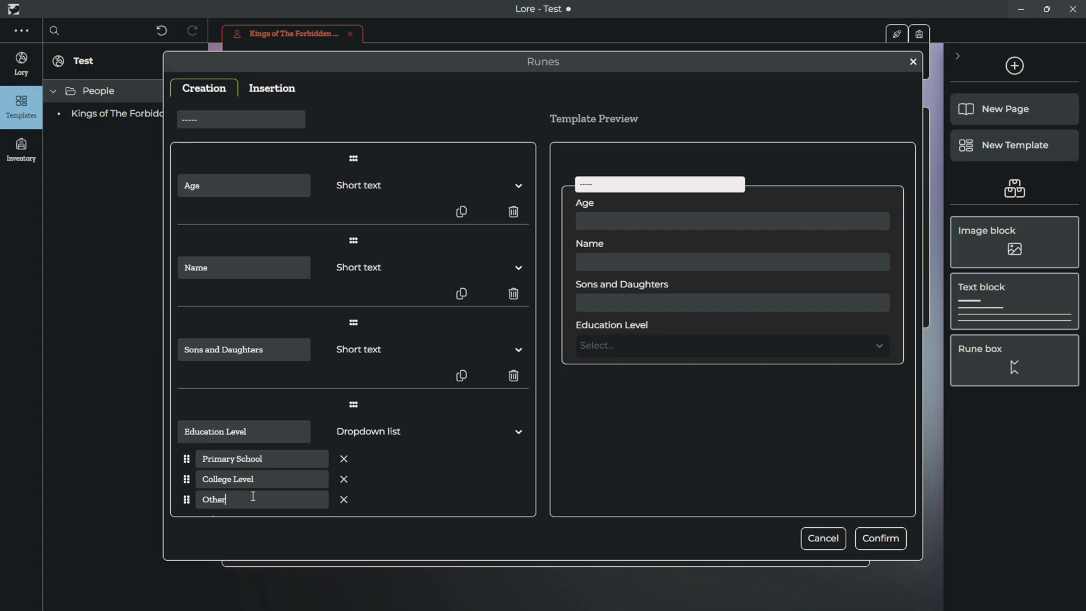
Step: Confirm the rune definitions for the template's rune box, reopening them once to check the Education Level dropdown
left_click(901, 543)
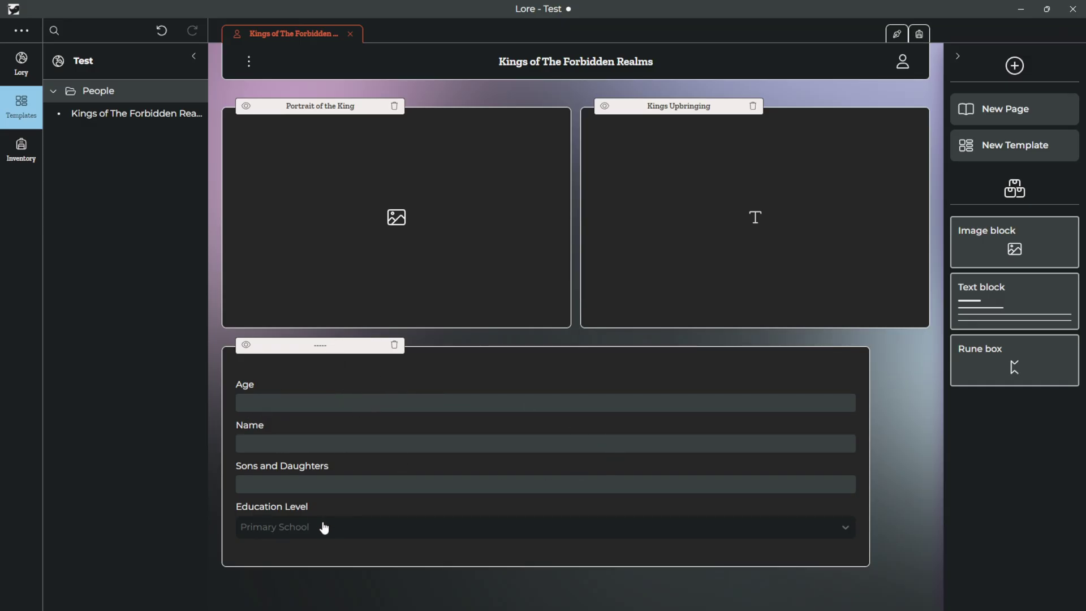
left_click(341, 525)
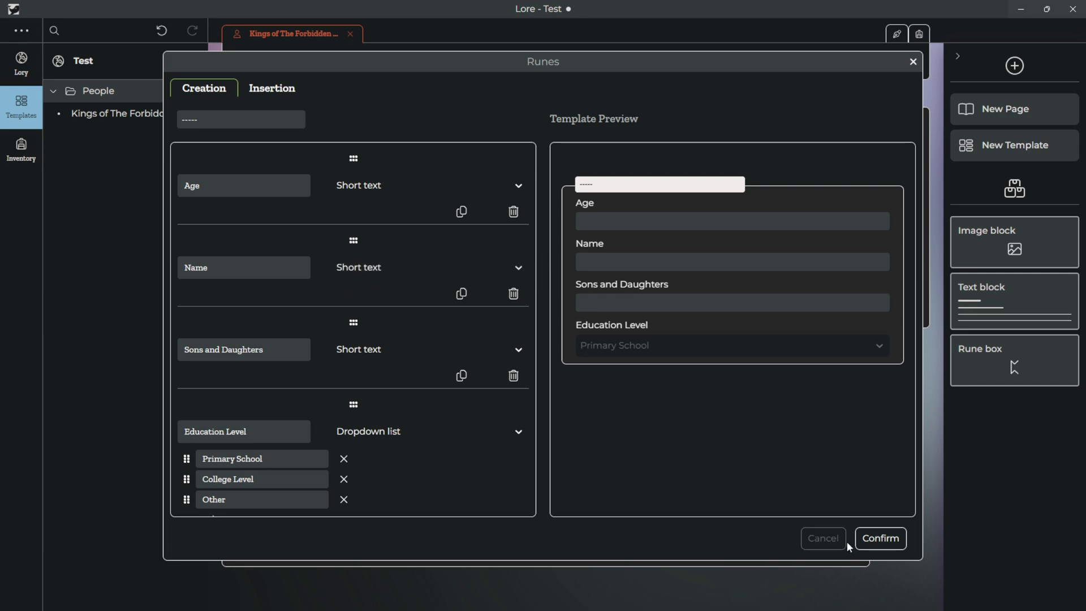
left_click(881, 538)
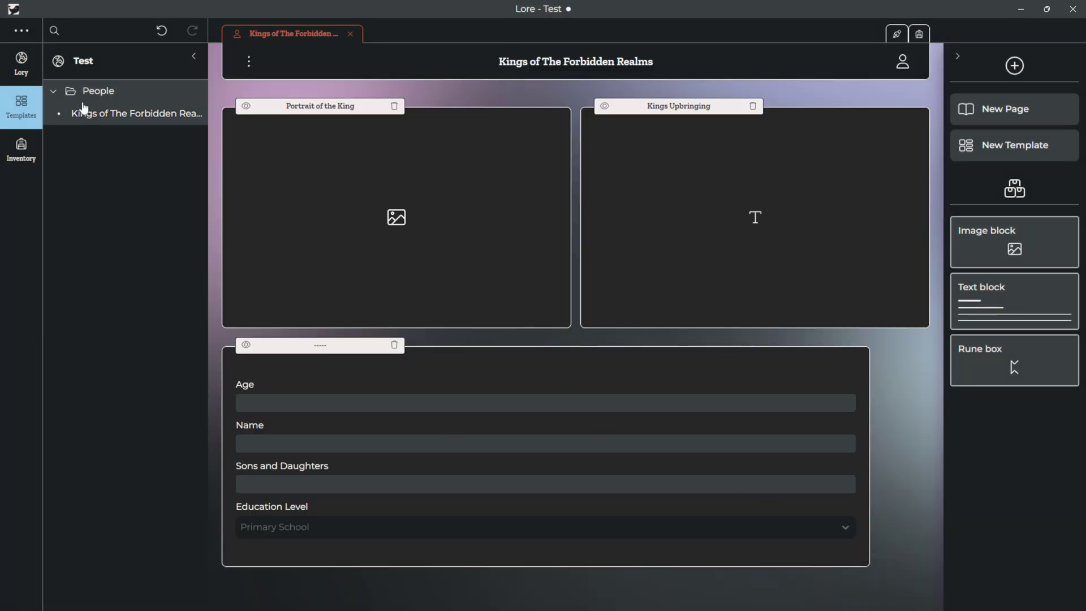
Step: Open the King Bob and King Julien pages to check their rune fields, and return to King Bob
left_click(82, 112)
left_click(113, 138)
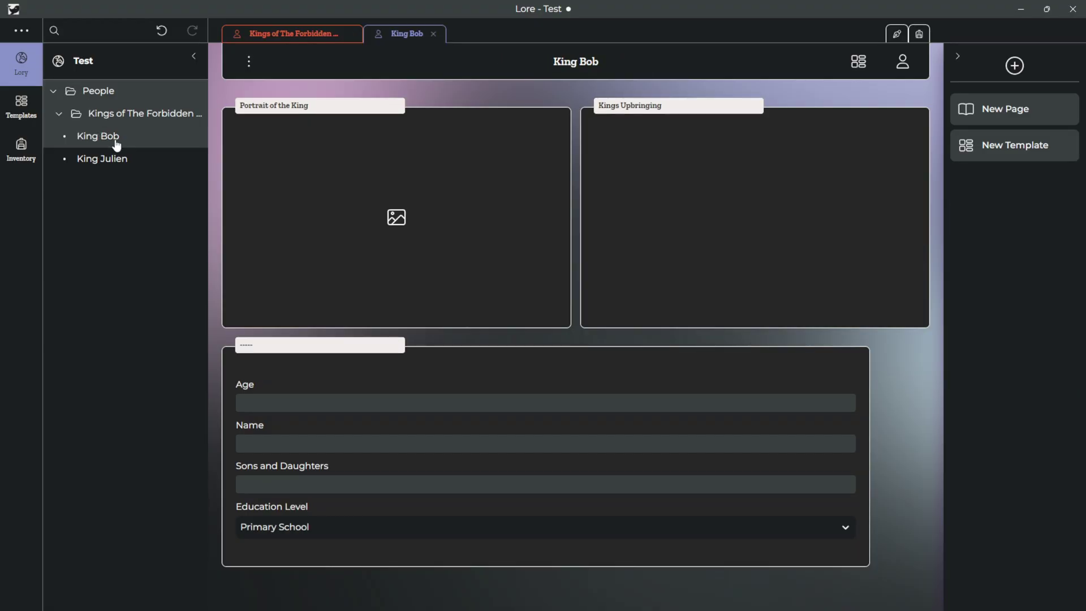
left_click(128, 163)
left_click(118, 139)
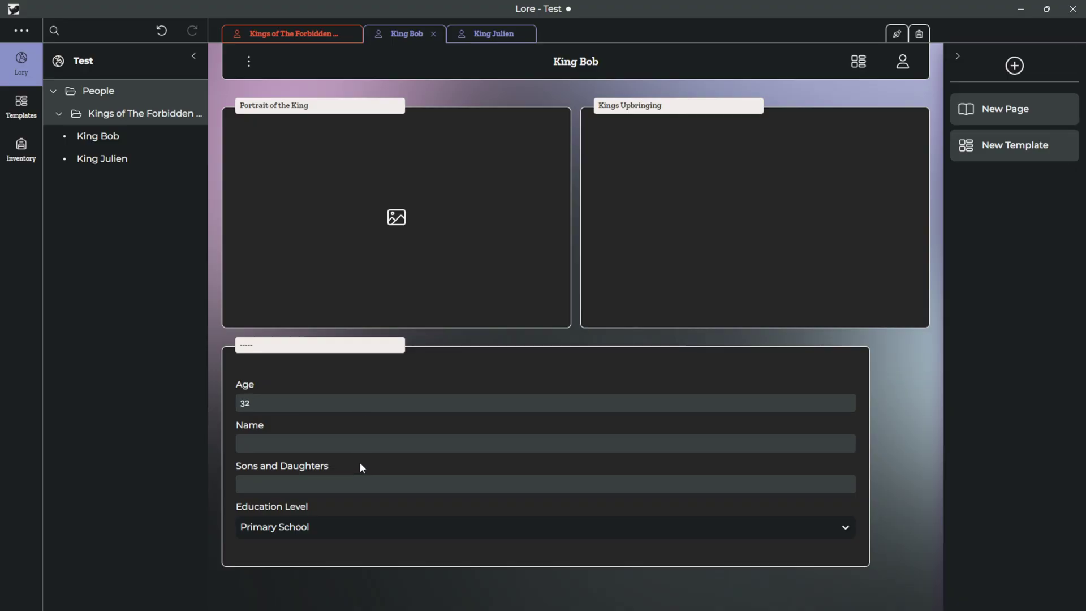
Step: Fill in King Bob's runes with age 32, name "King Bob", sons and daughters "N/A", and education level College Level
left_click(378, 438)
type("King")
type(" BI")
key("BackSpace")
key("BackSpace")
type("BO")
key("BackSpace")
type("ob")
left_click(328, 527)
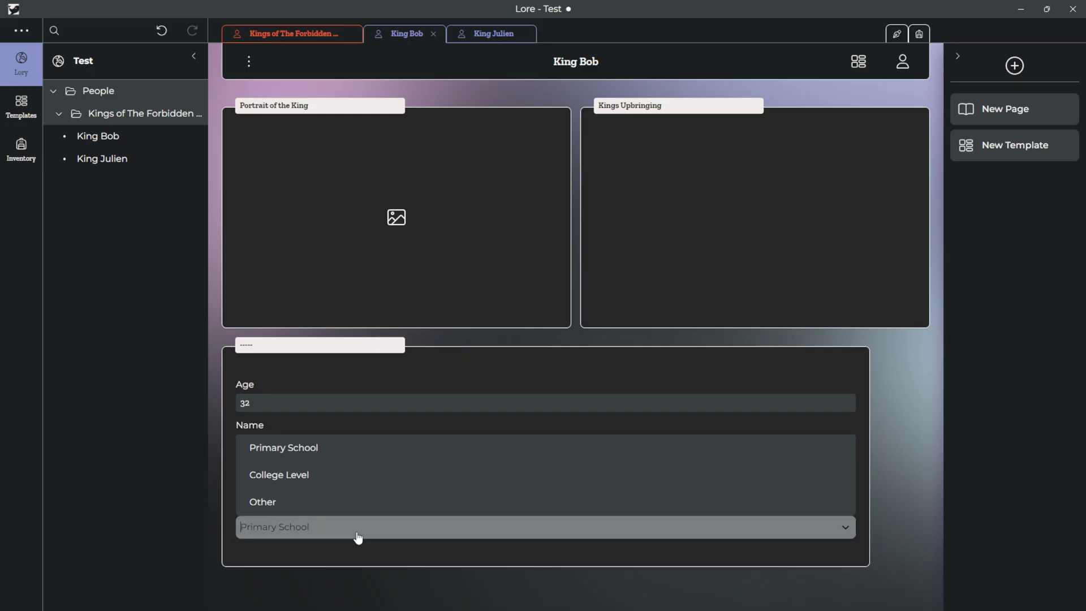
left_click(335, 476)
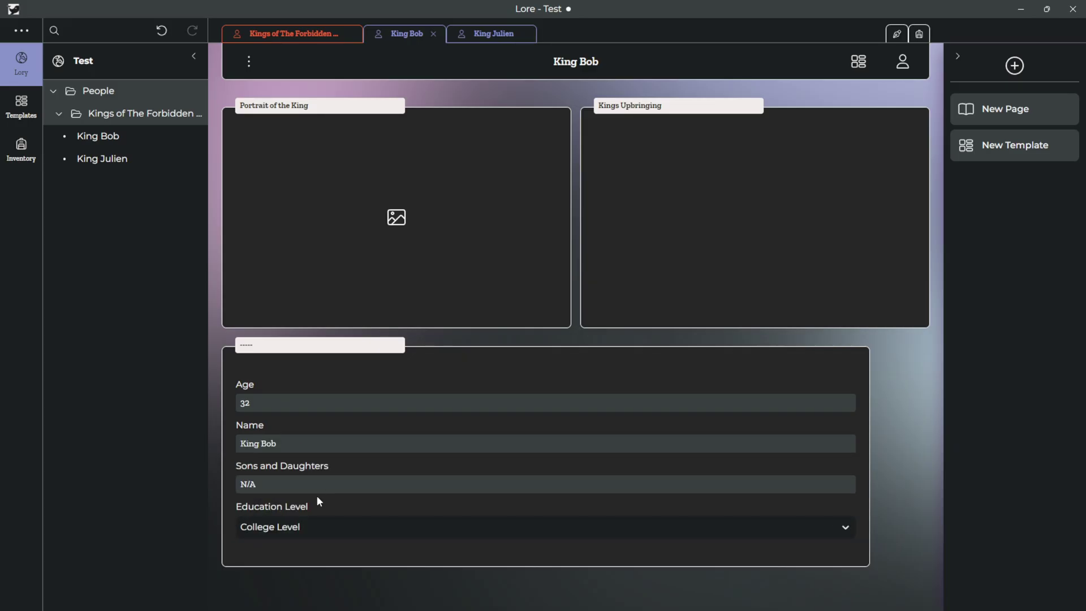
Step: Compare the King Julien page with the Kings of The Forbidden Realms template
left_click(131, 159)
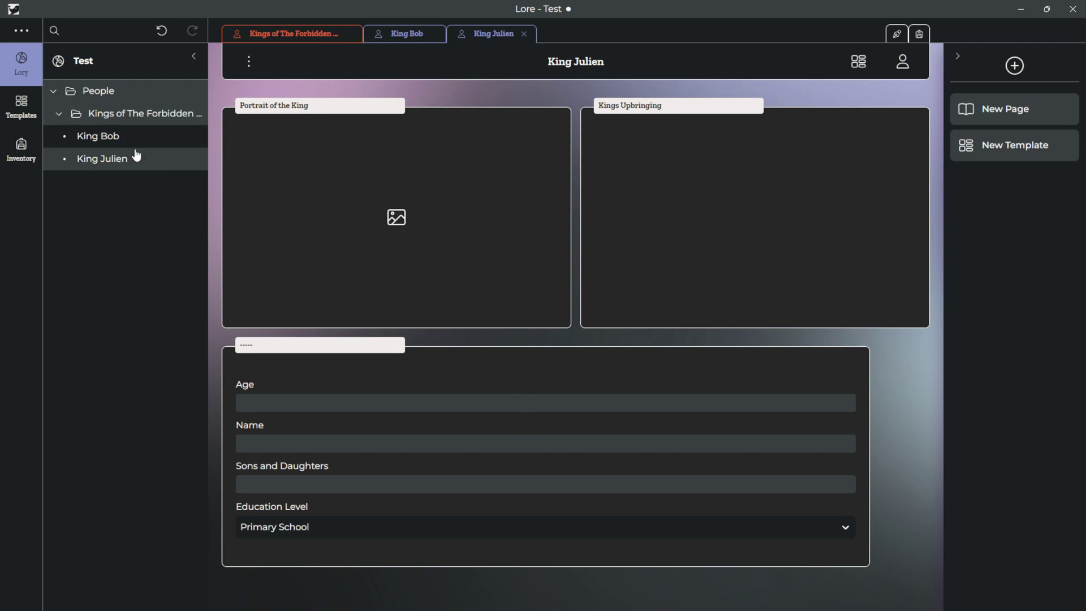
left_click(271, 35)
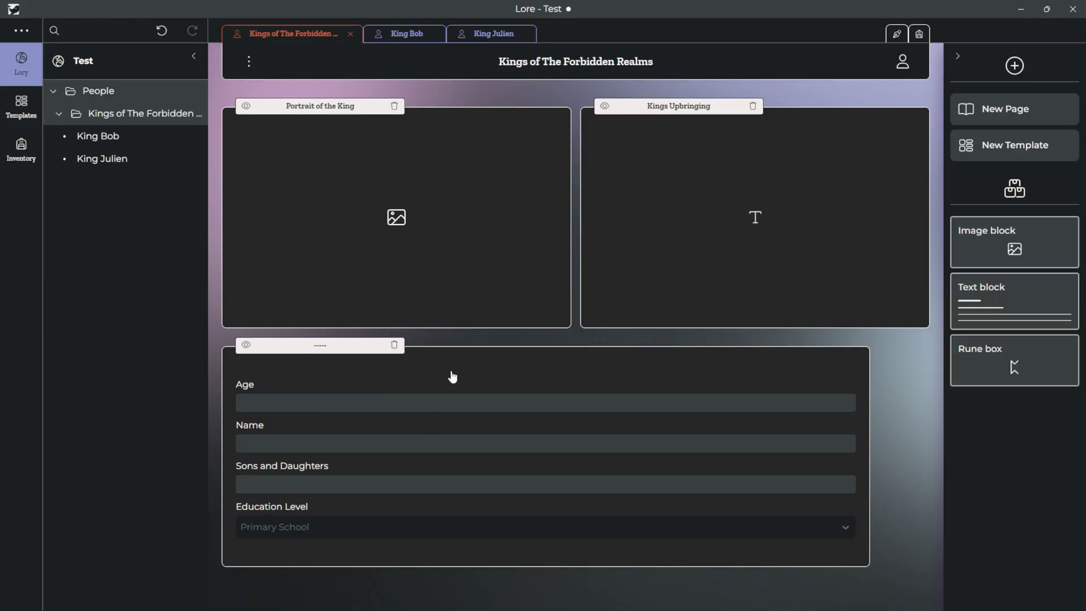
left_click(146, 164)
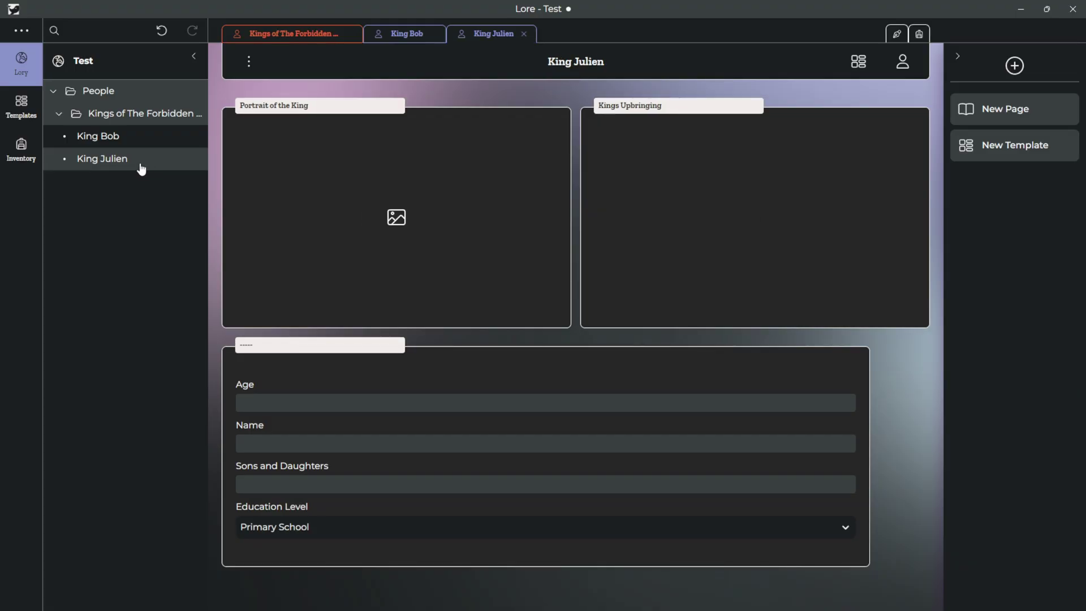
Step: Create a new folder in the inventory and open the image import inside it
left_click(21, 146)
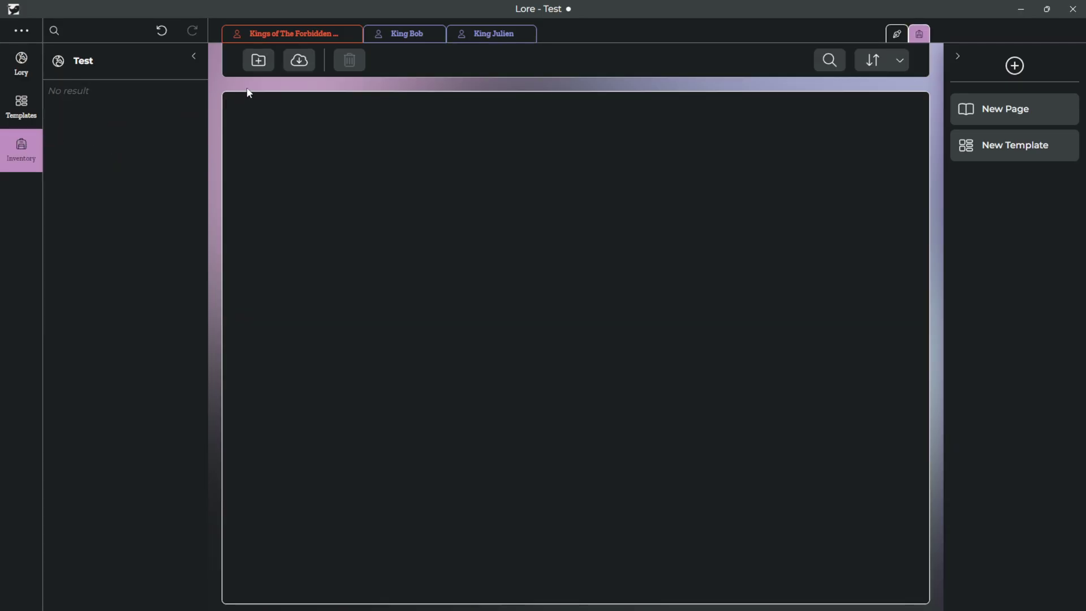
left_click_drag(334, 1, 594, 67)
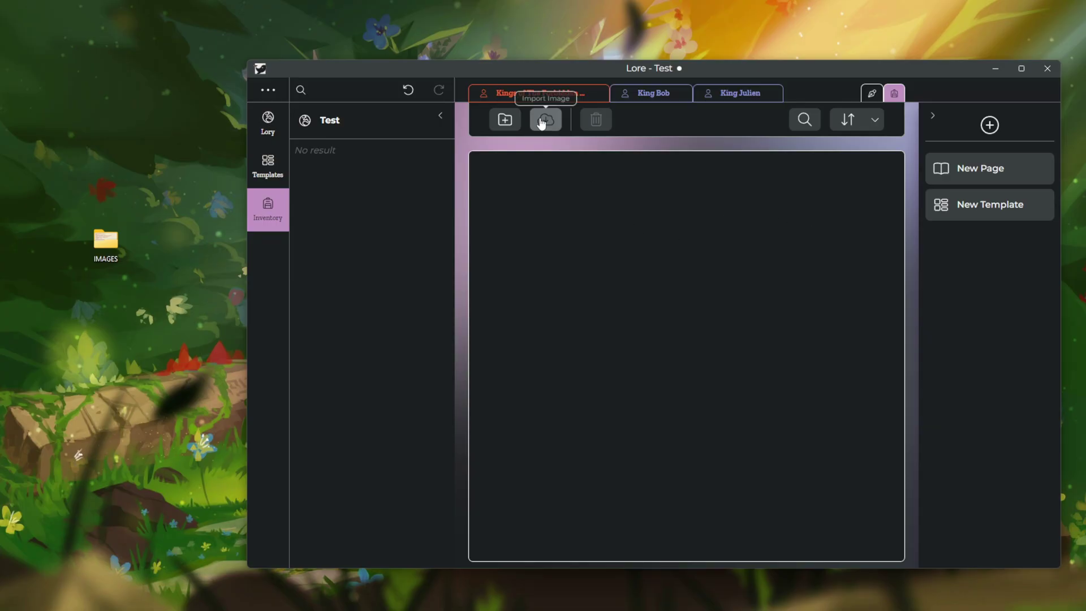
left_click(514, 127)
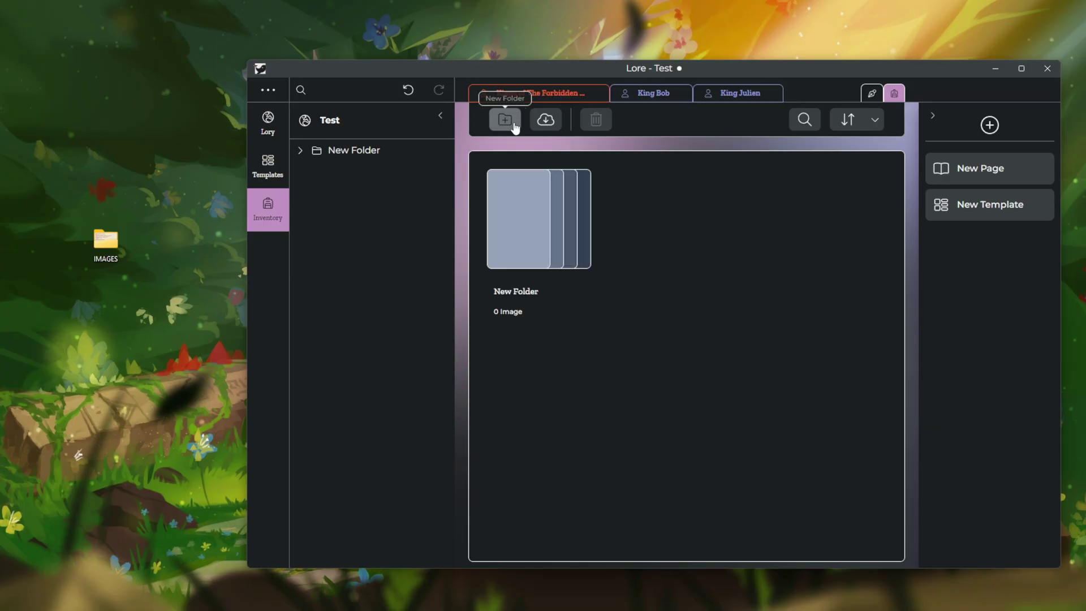
double_click(541, 213)
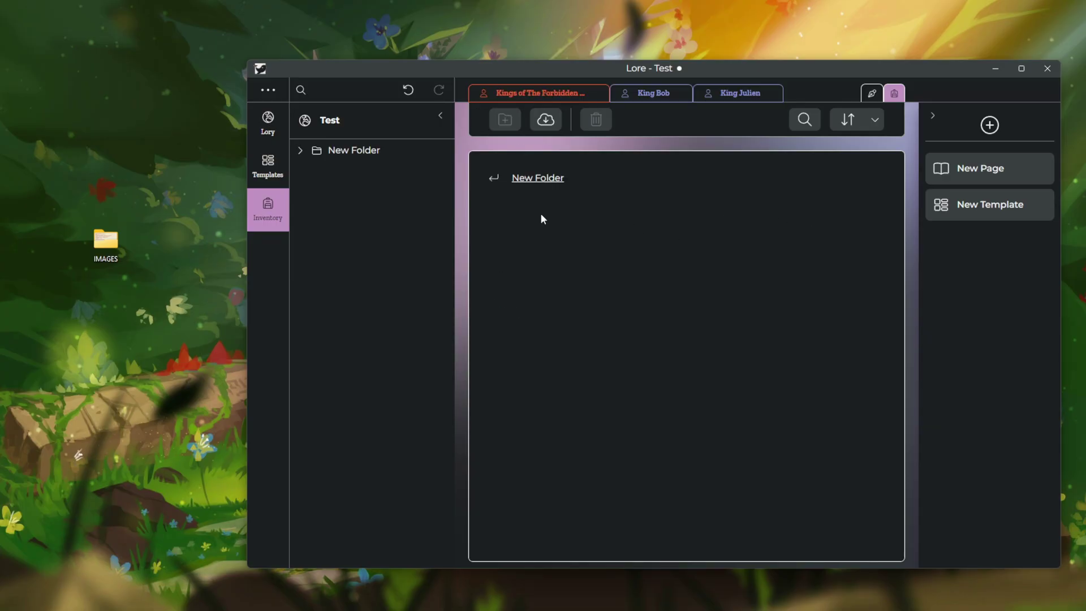
left_click(545, 123)
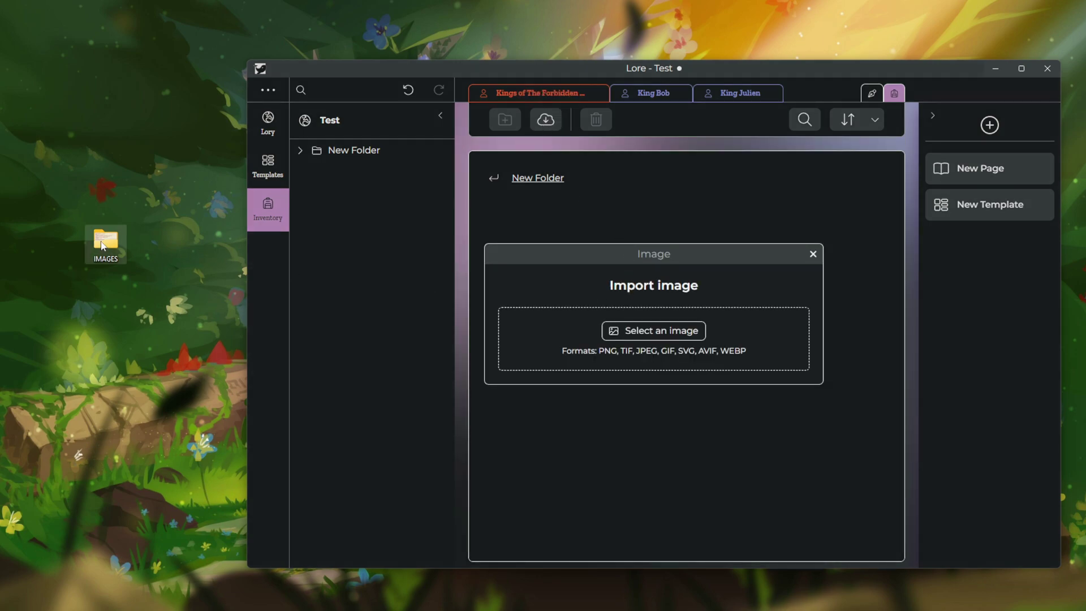
Step: Try to import the "greater spirit" image directly from the desktop IMAGES folder's file window
left_click(446, 608)
left_click_drag(443, 137, 462, 73)
left_click_drag(1021, 249, 247, 245)
left_click_drag(198, 178, 669, 349)
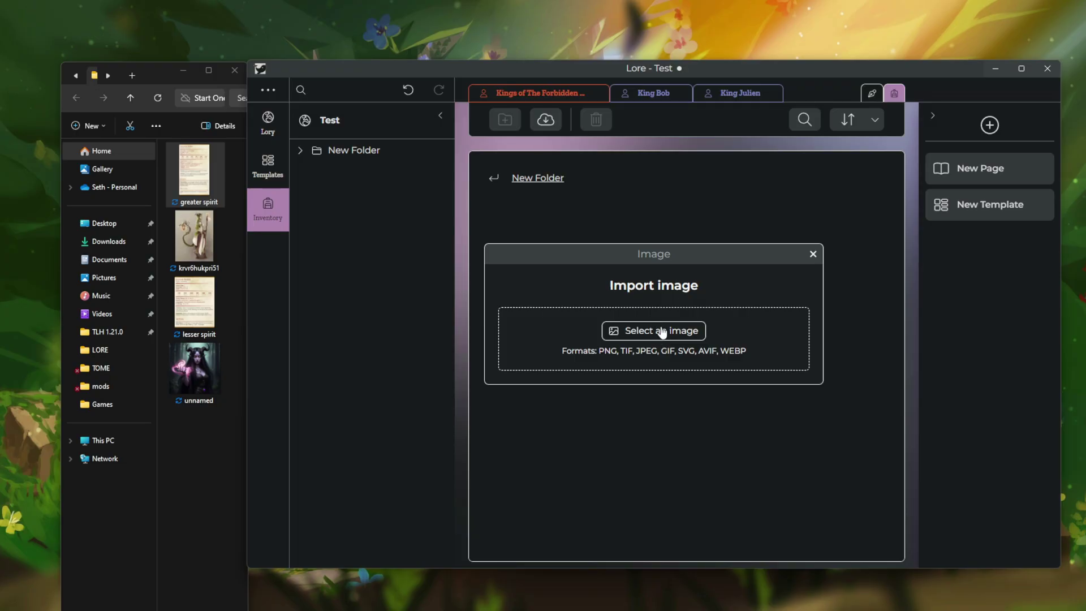
Step: Import the images greater spirit, krvr6hukpri51, lesser spirit and unnamed from the desktop IMAGES folder into the new inventory folder
left_click(661, 333)
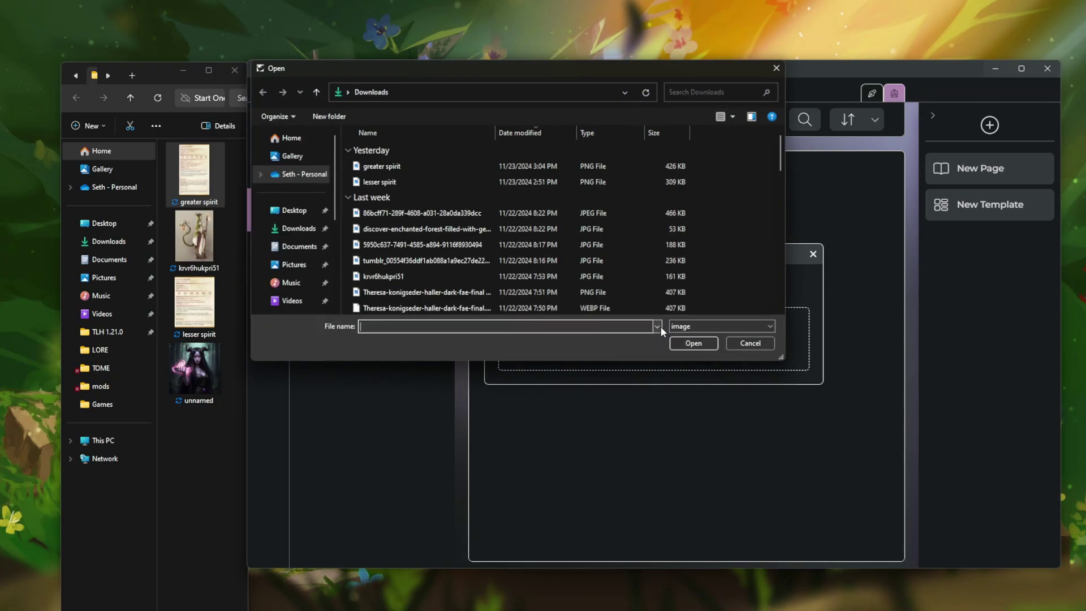
left_click(294, 210)
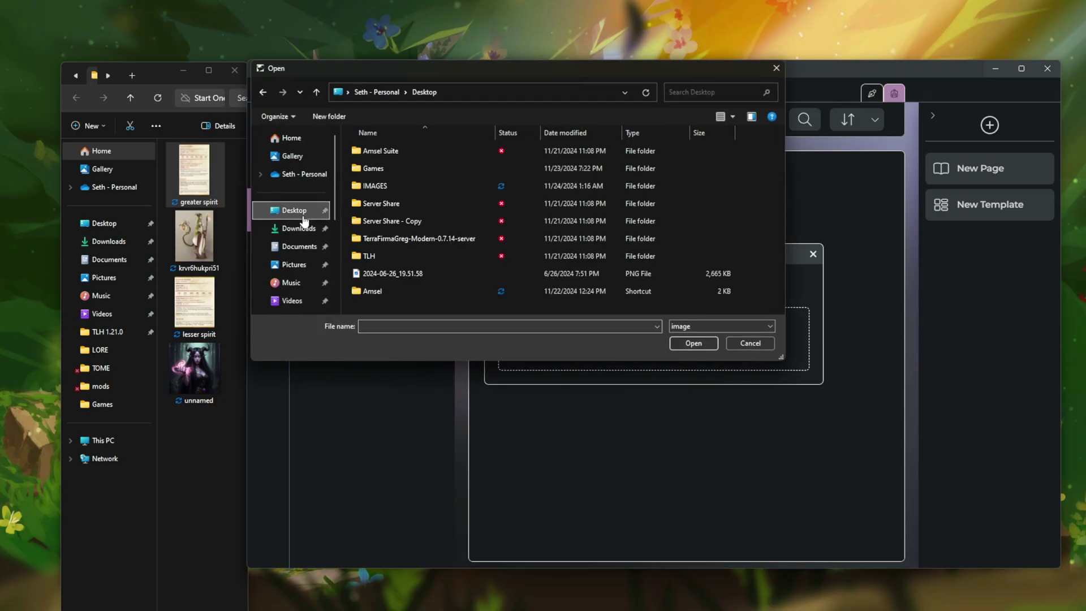
double_click(403, 186)
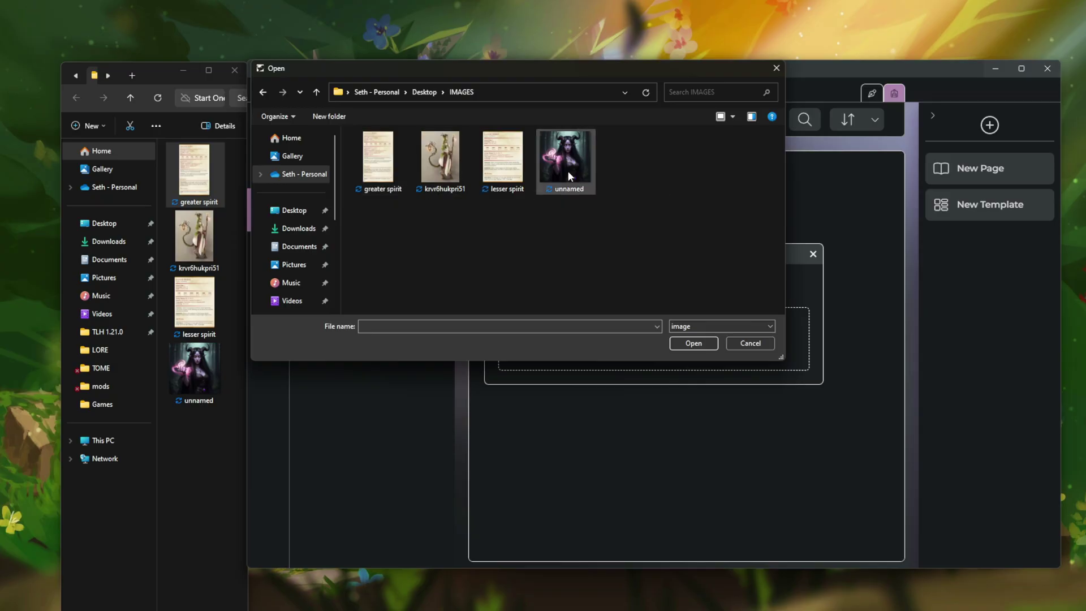
left_click(568, 171)
left_click(502, 164, "ctrl")
left_click(441, 164, "ctrl")
left_click(395, 164, "ctrl")
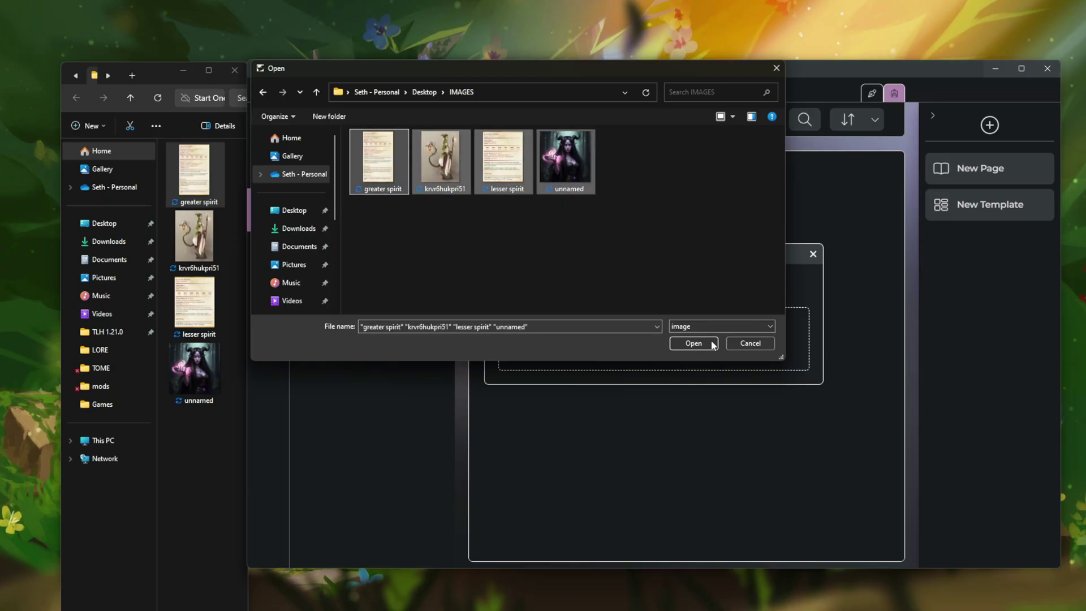
left_click(694, 343)
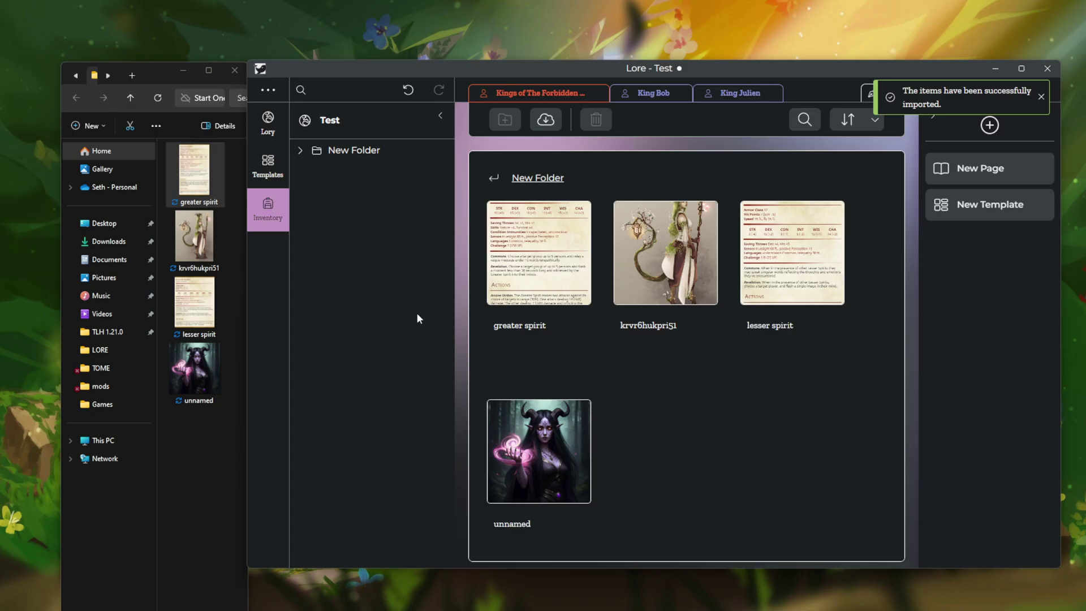
Step: Set the "Portrait of the King" on the King Bob page to the inventory image krvr6hukpri51
left_click(524, 180)
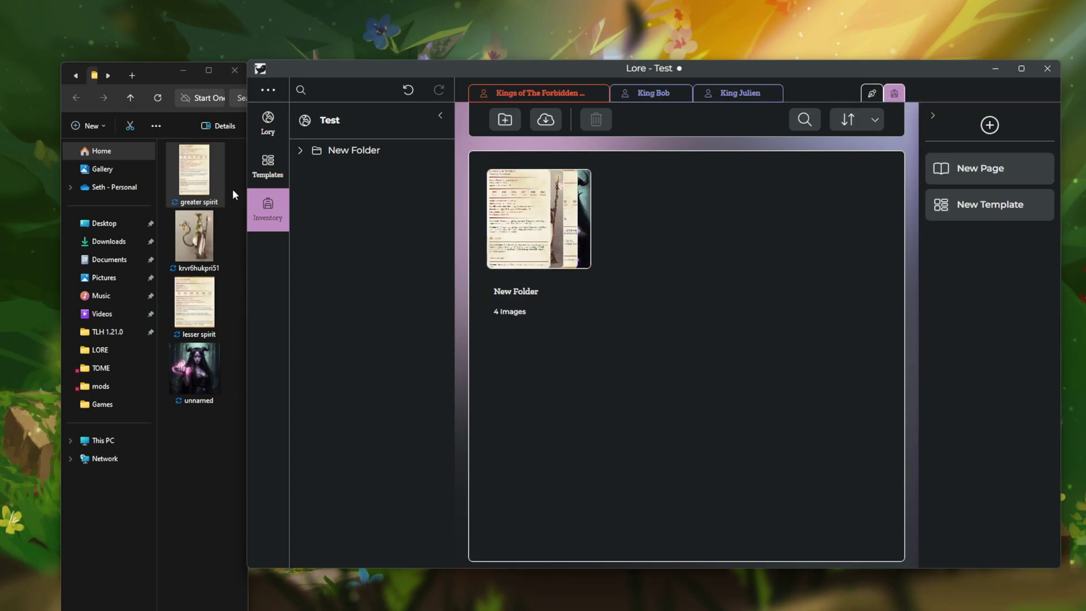
left_click(267, 121)
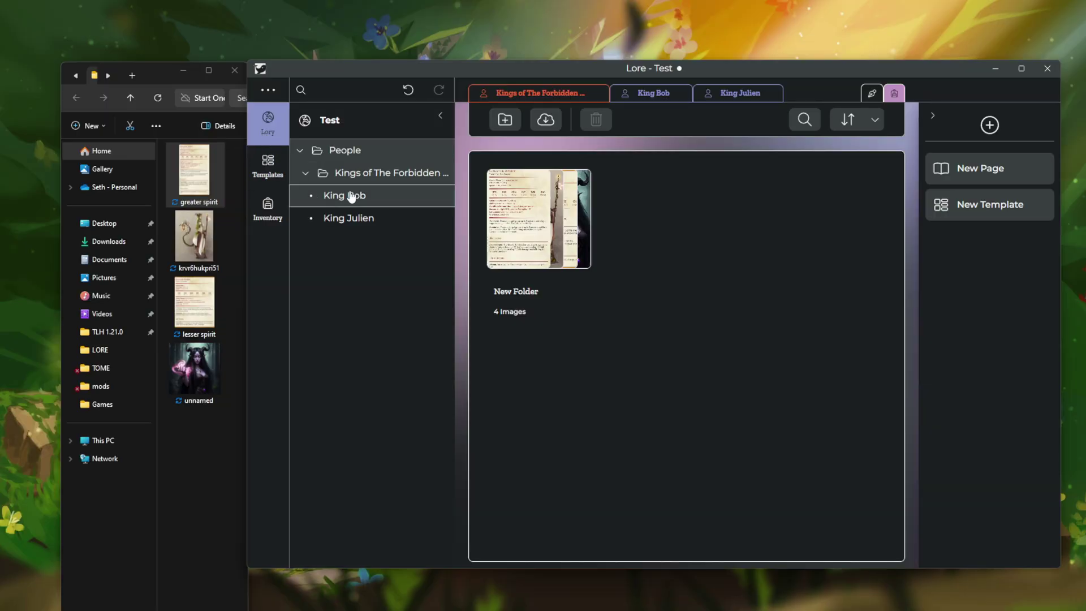
left_click(351, 196)
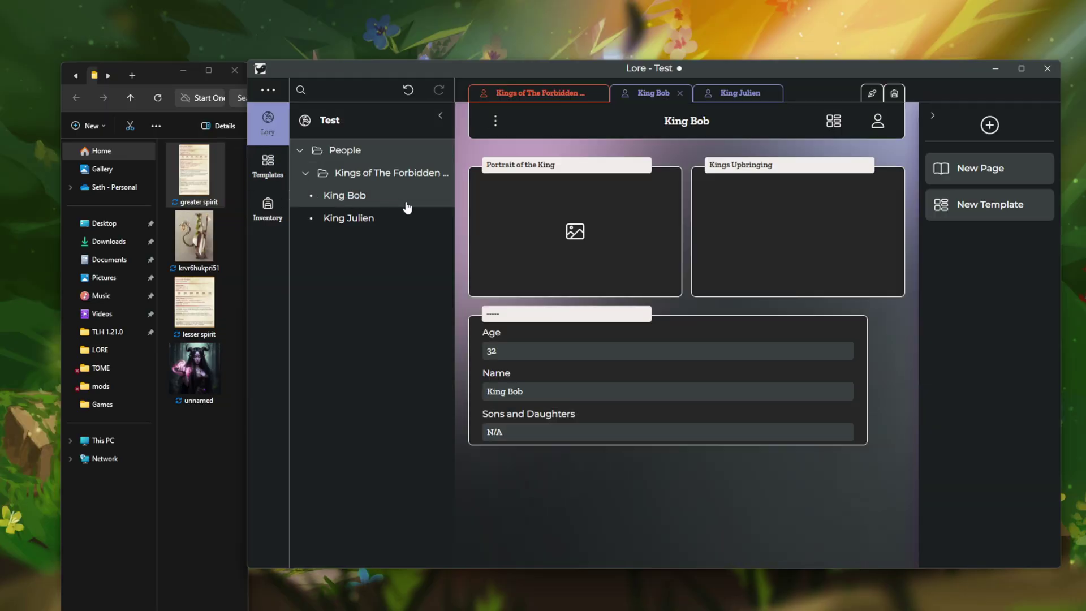
left_click(562, 227)
left_click(488, 216)
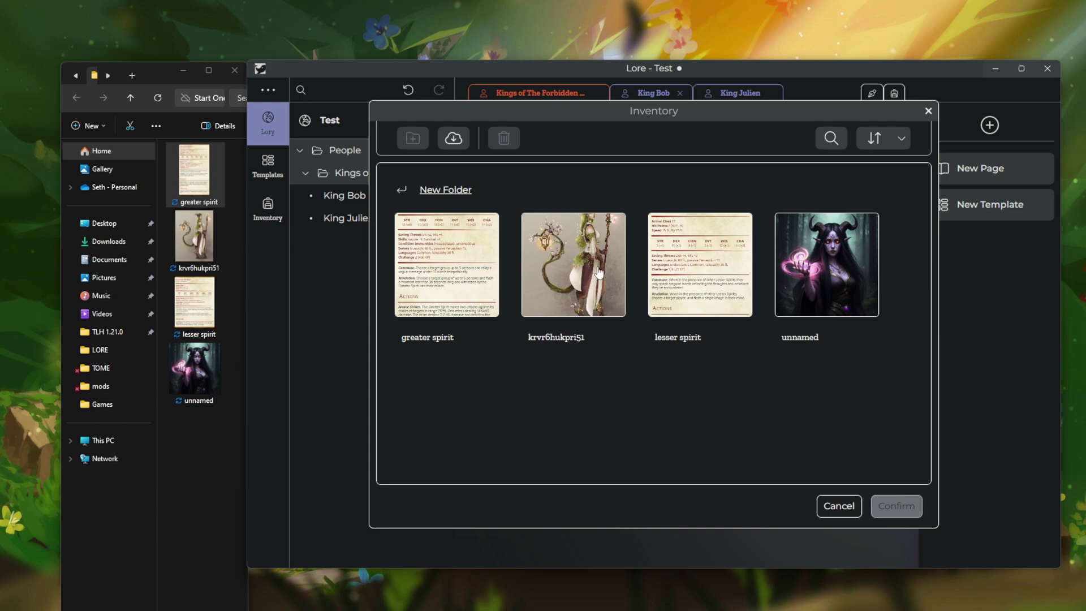
left_click(595, 257)
left_click(896, 505)
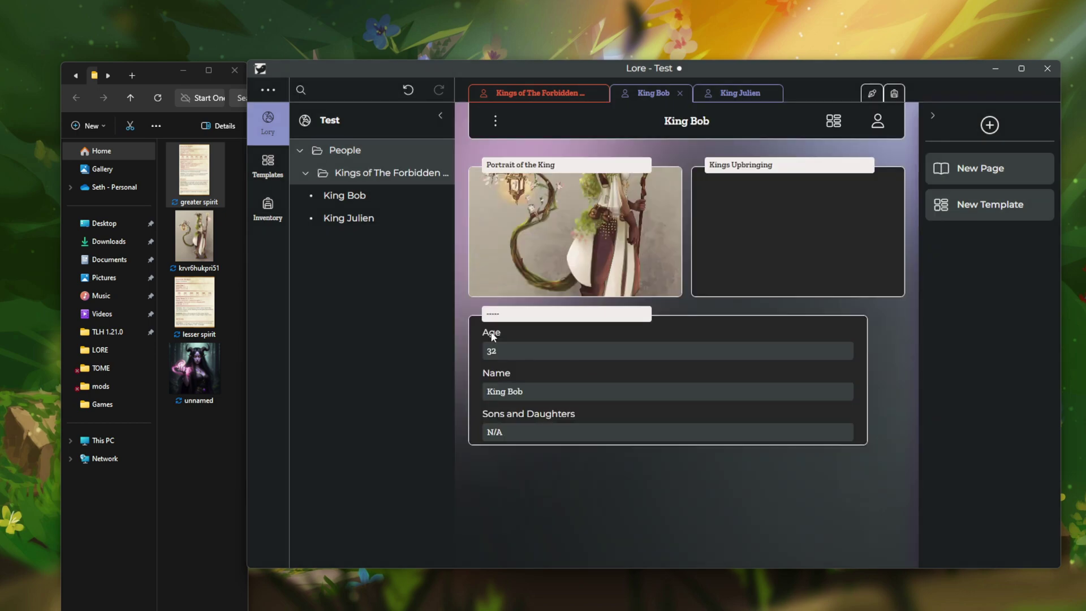
Step: Set the "Portrait of the King" on the King Julien page to the inventory image "unnamed"
left_click(362, 218)
left_click(542, 243)
left_click(855, 289)
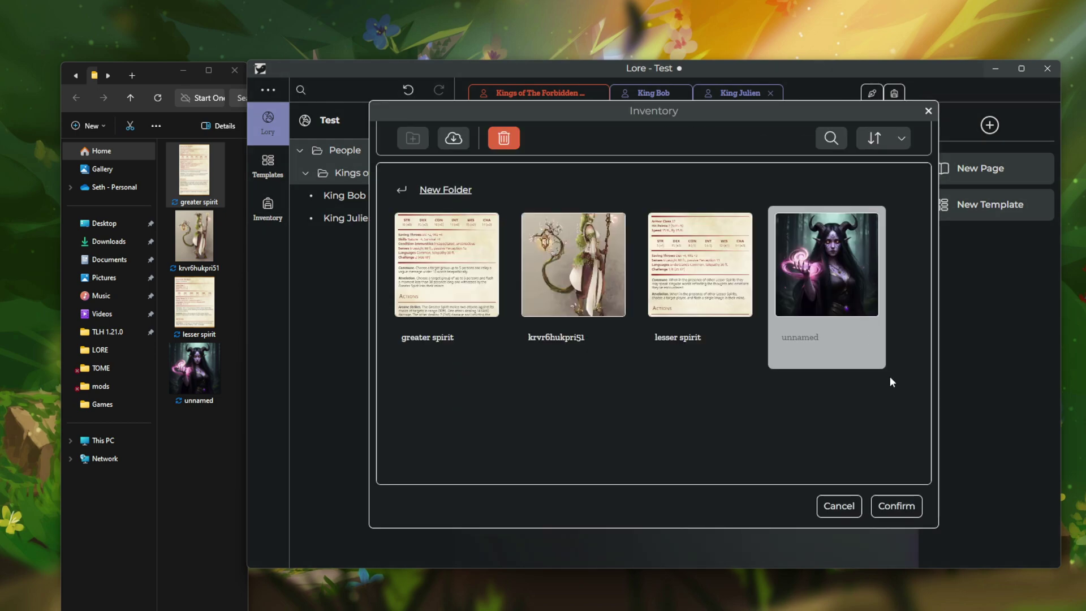
left_click(905, 505)
Step: Enter placeholder text in the Kings Upbringing block: "sadasjdnkasbdasdjk" for King Julien and "asdasdasdasda" for King Bob
left_click(746, 222)
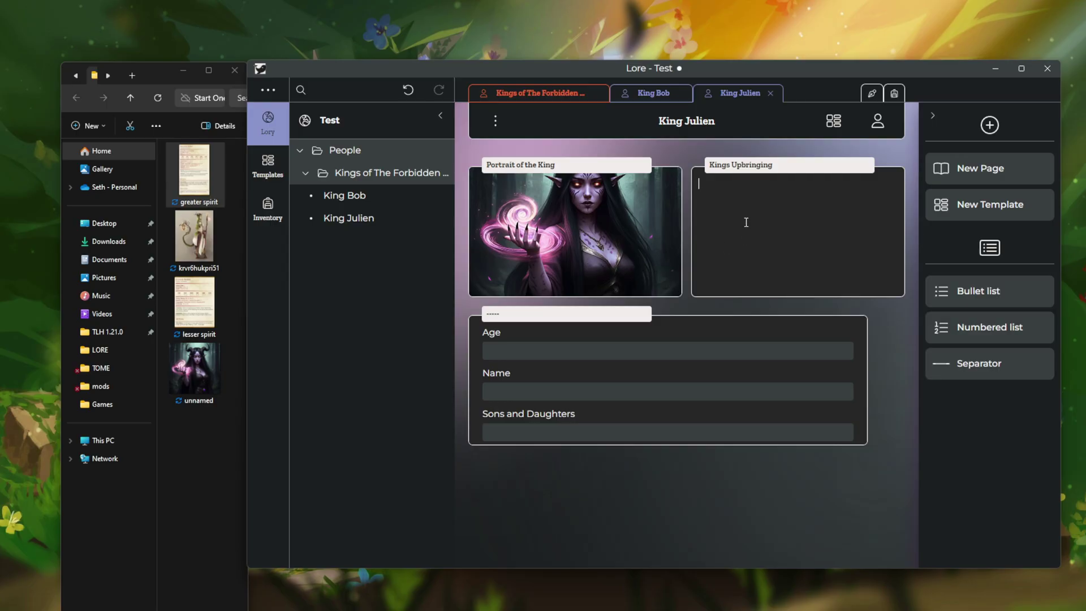
type("sadasjdnkasbdasdjk")
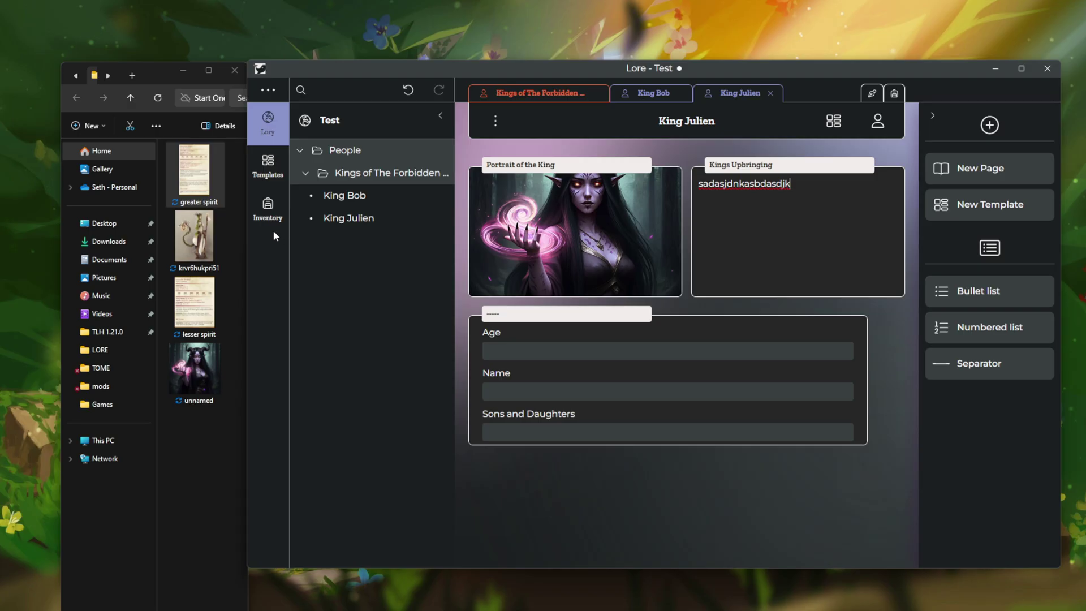
left_click(365, 199)
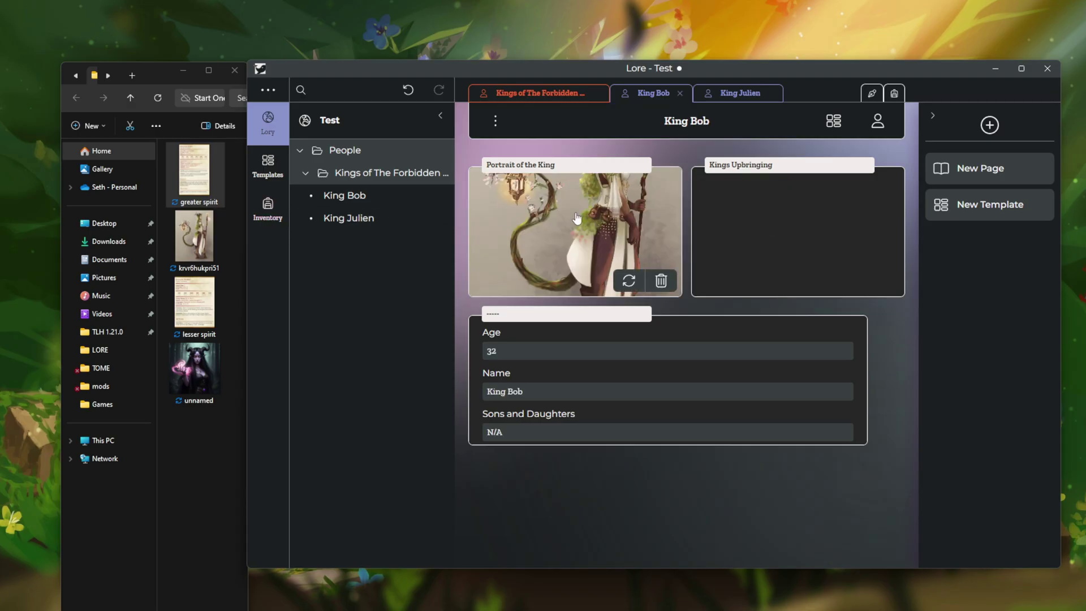
left_click(751, 195)
type("asdasdasdasda")
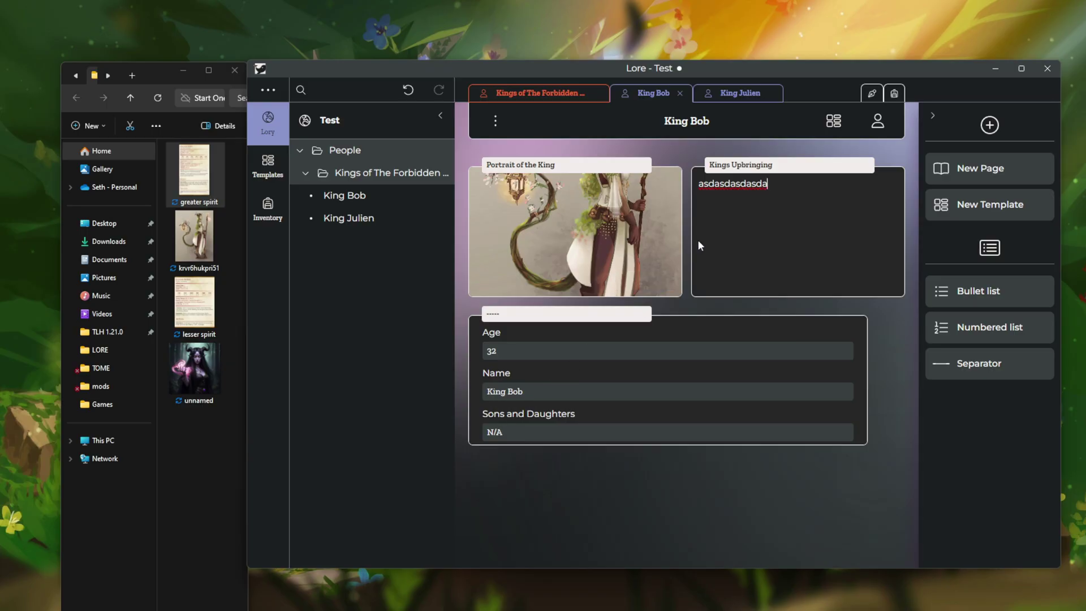
Step: Return to the inventory and expand New Folder in the tree to examine the imported images
left_click(894, 93)
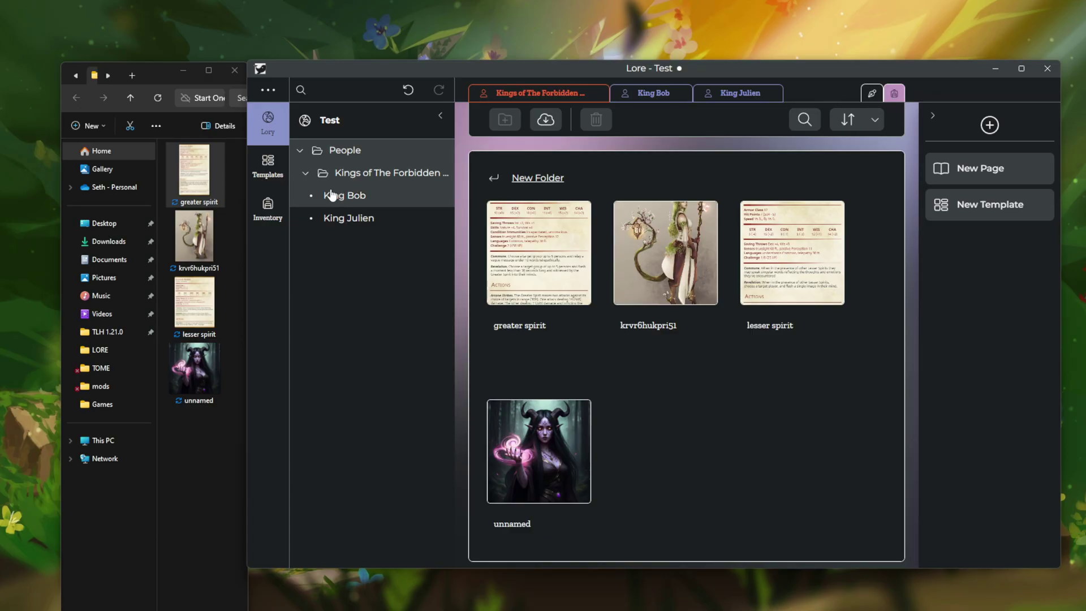
left_click(269, 207)
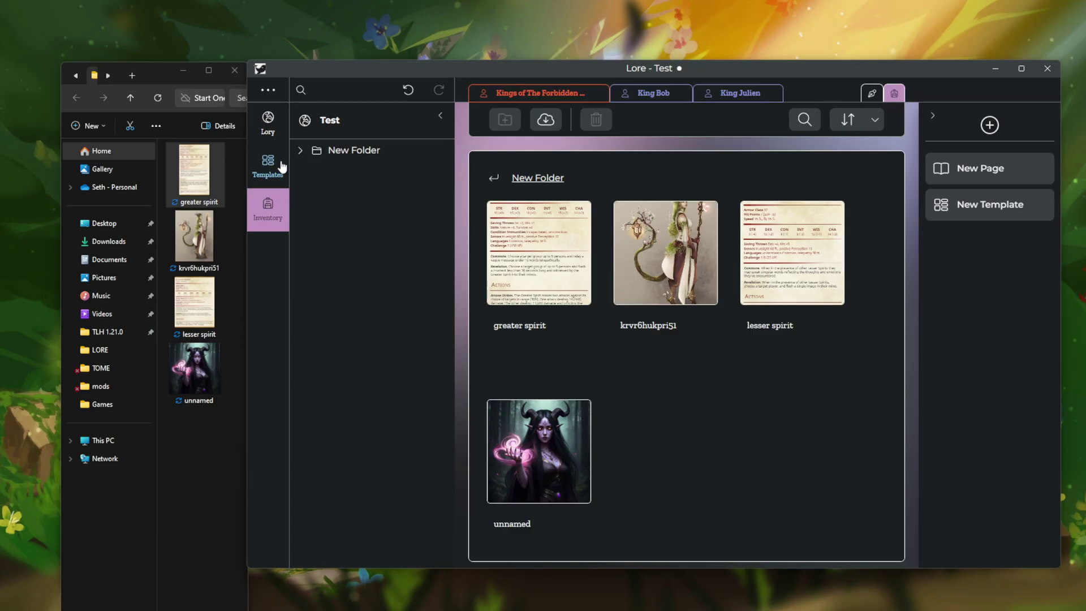
left_click(268, 180)
left_click(269, 208)
left_click(301, 152)
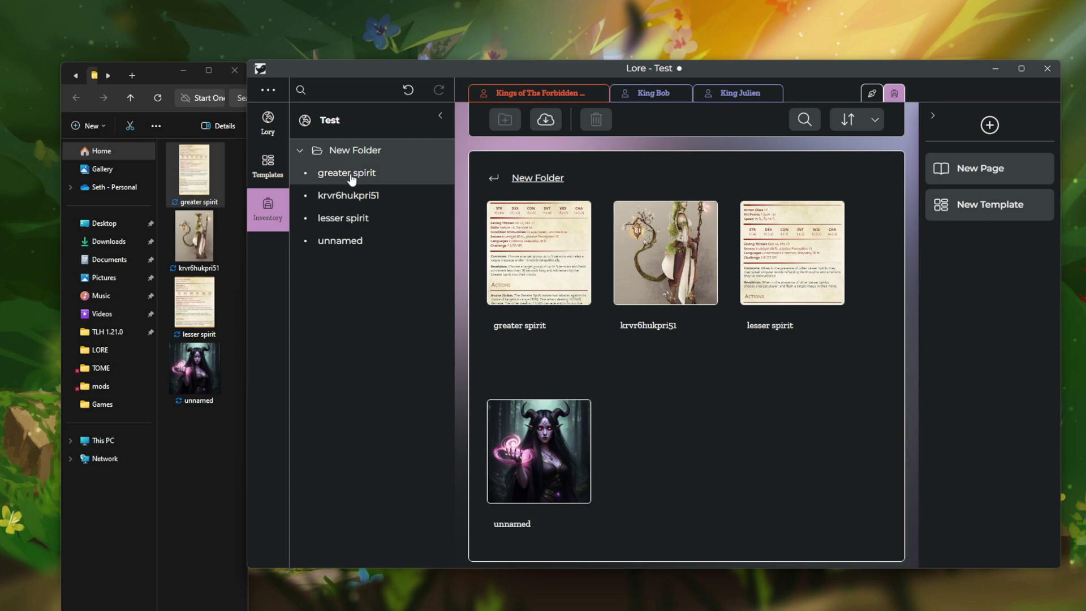
left_click(316, 159)
left_click(316, 159)
Step: Return to the inventory's top level and rename New Folder as "Random Photos"
left_click(495, 178)
left_click(530, 293)
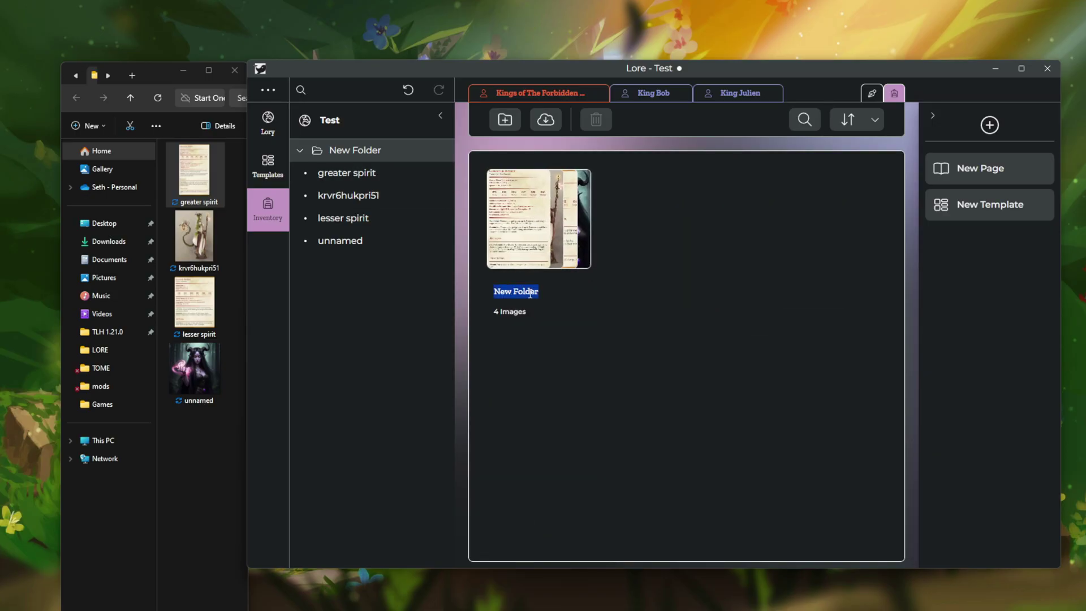
type("trand")
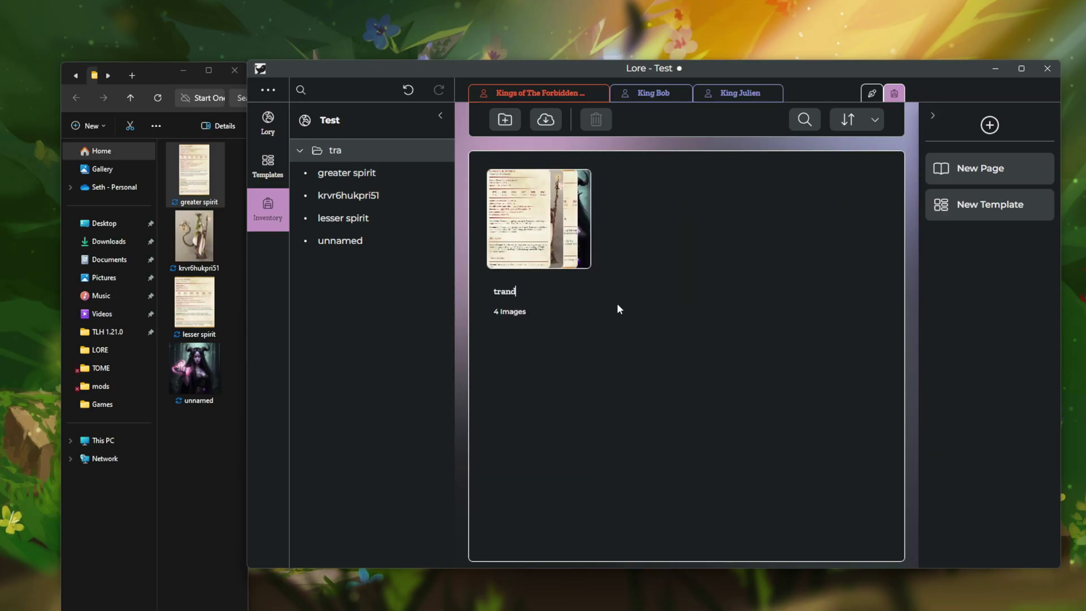
key("BackSpace")
key("BackSpace")
key("BackSpace")
key("BackSpace")
key("BackSpace")
type("Random Photos")
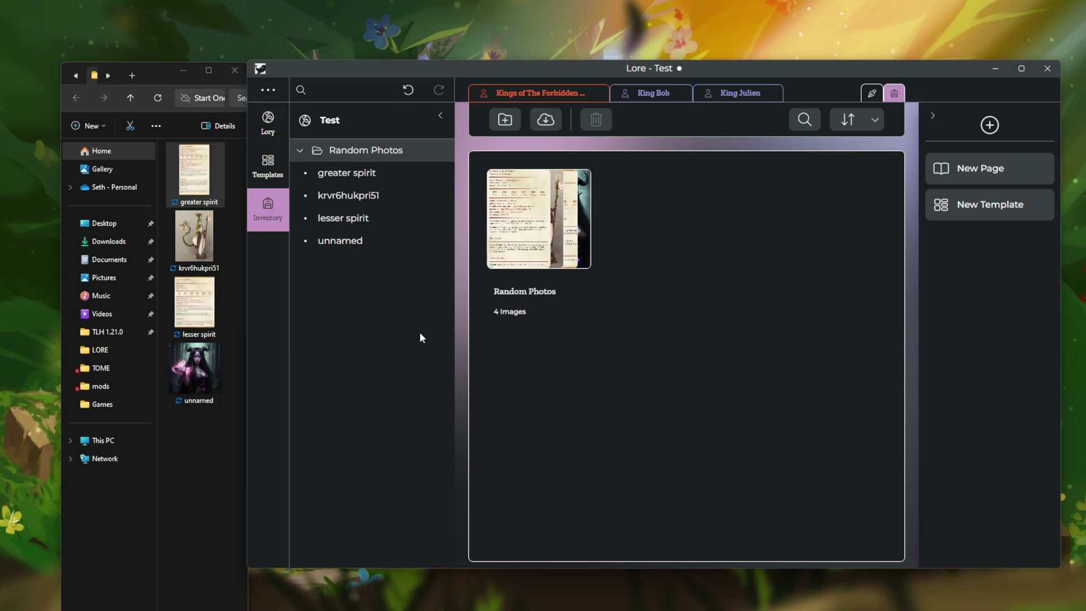
Step: Rename the image krvr6hukpri51 inside Random Photos as "sdasdasd" and collapse the folder in the tree
left_click(557, 297)
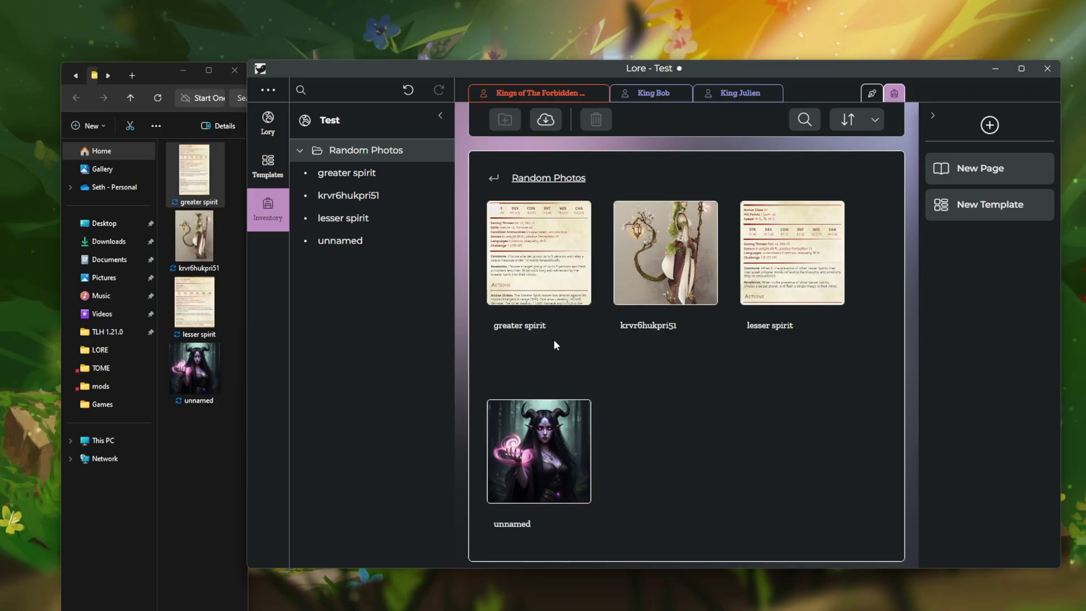
double_click(676, 326)
type("sdasdasd")
key("Return")
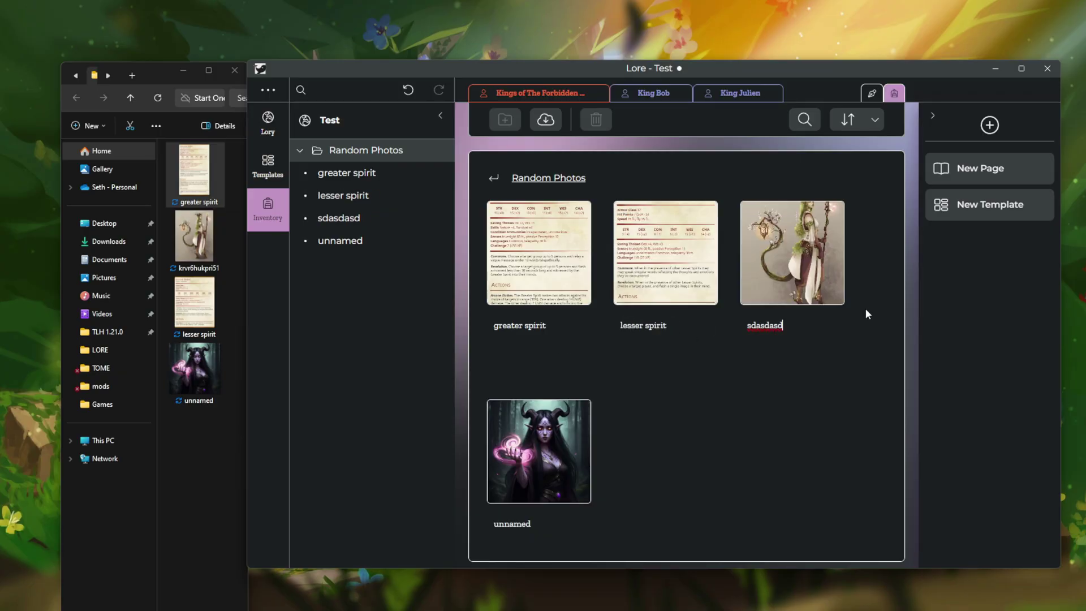
left_click(300, 151)
Step: Reorder the open documents with King Julien first and the Kings template last, and close the King Julien and King Bob pages
left_click(267, 122)
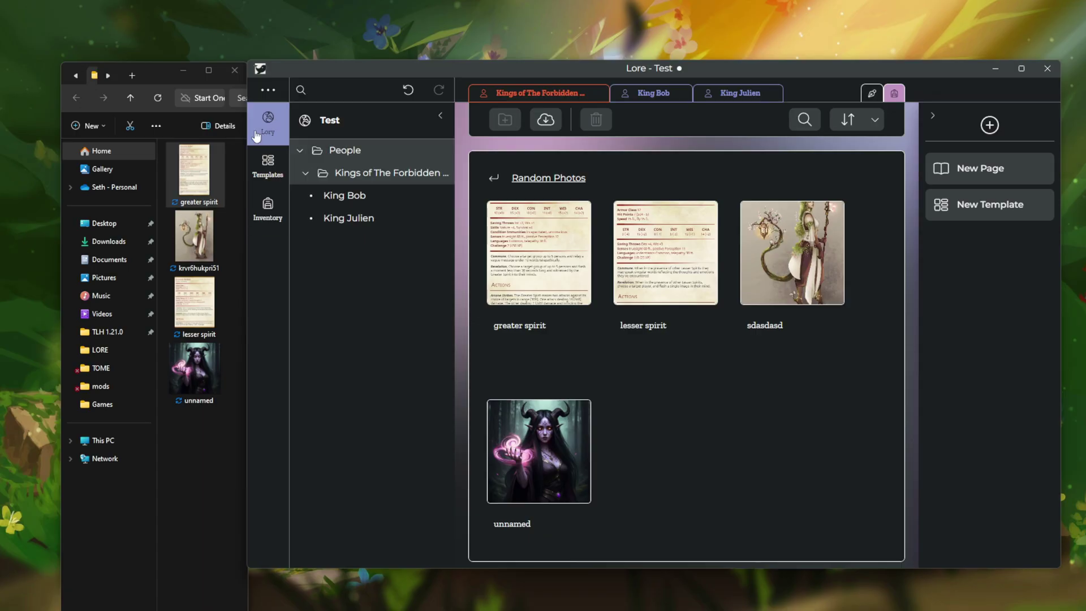
left_click_drag(674, 96, 731, 106)
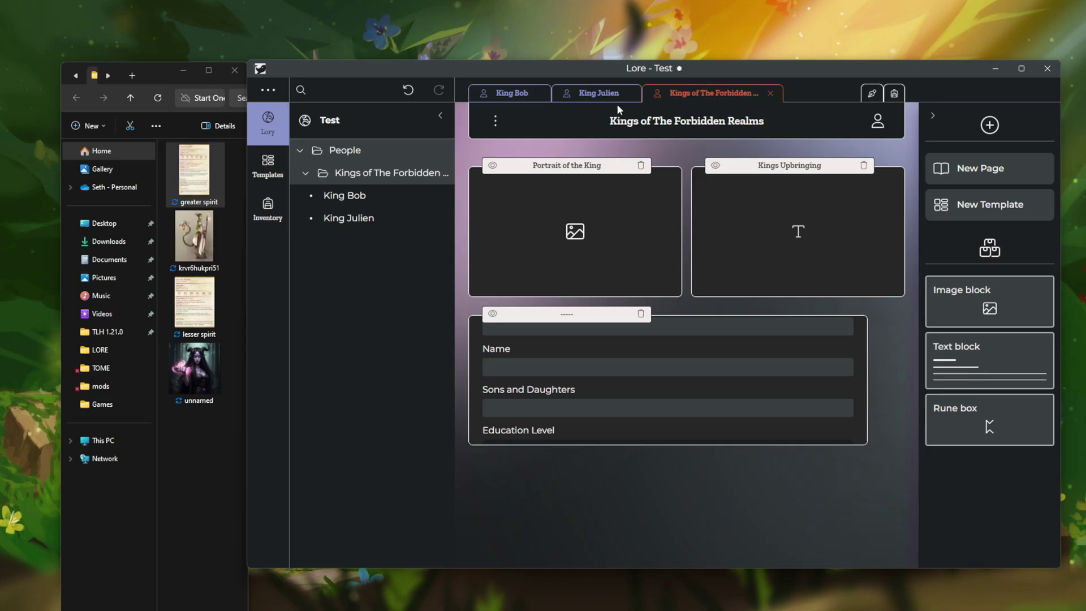
left_click(588, 96)
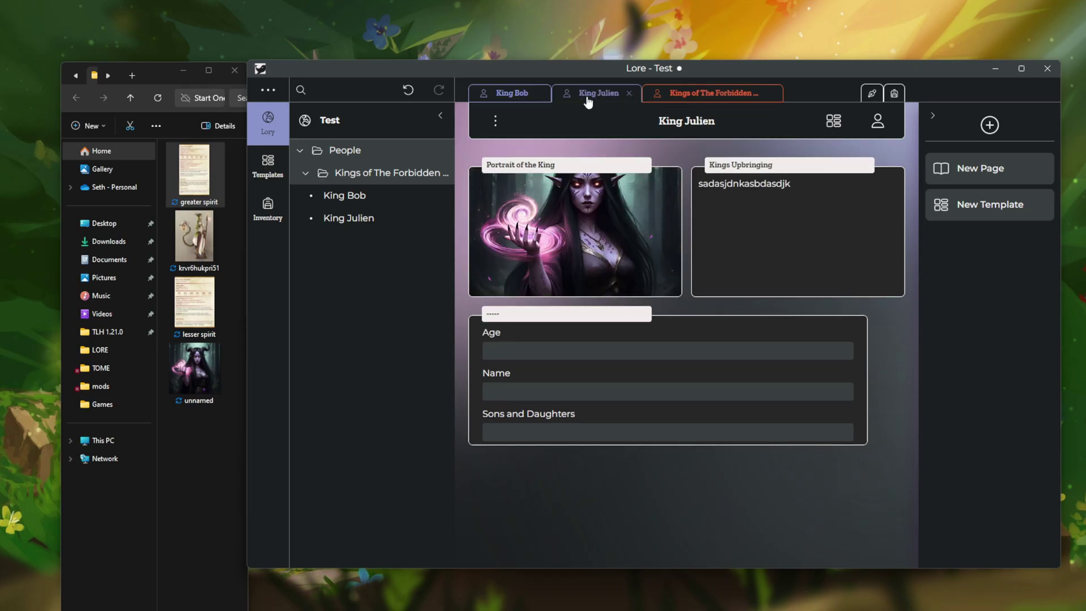
left_click(726, 90)
left_click_drag(589, 97, 527, 96)
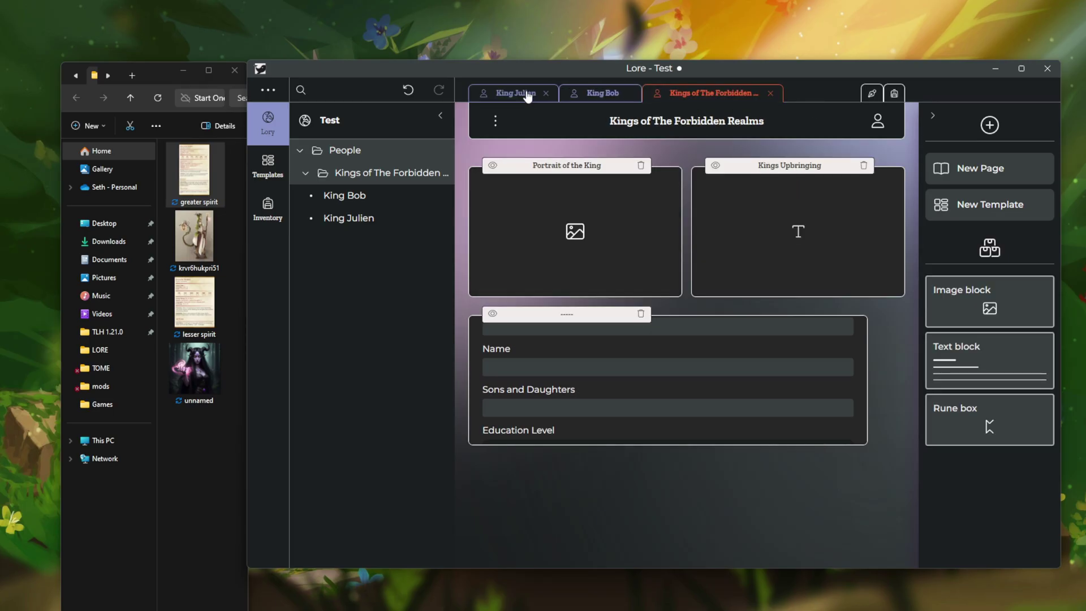
left_click(545, 94)
left_click(545, 95)
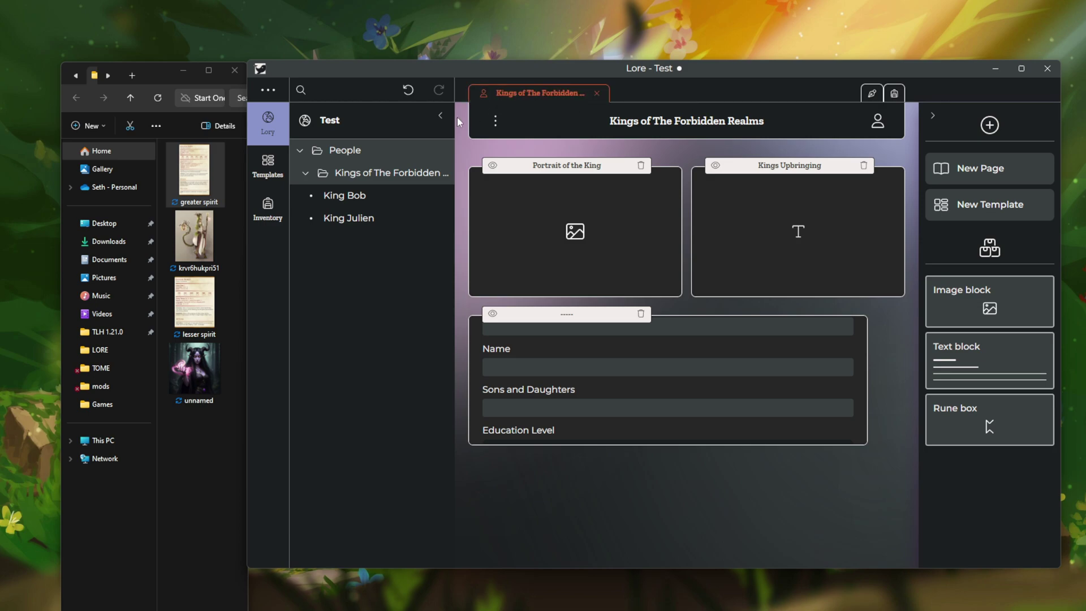
Step: Compare the Lory and Templates trees, expanding the People category to view its Kings of The Forbidden Realms template
left_click(277, 162)
left_click(330, 152)
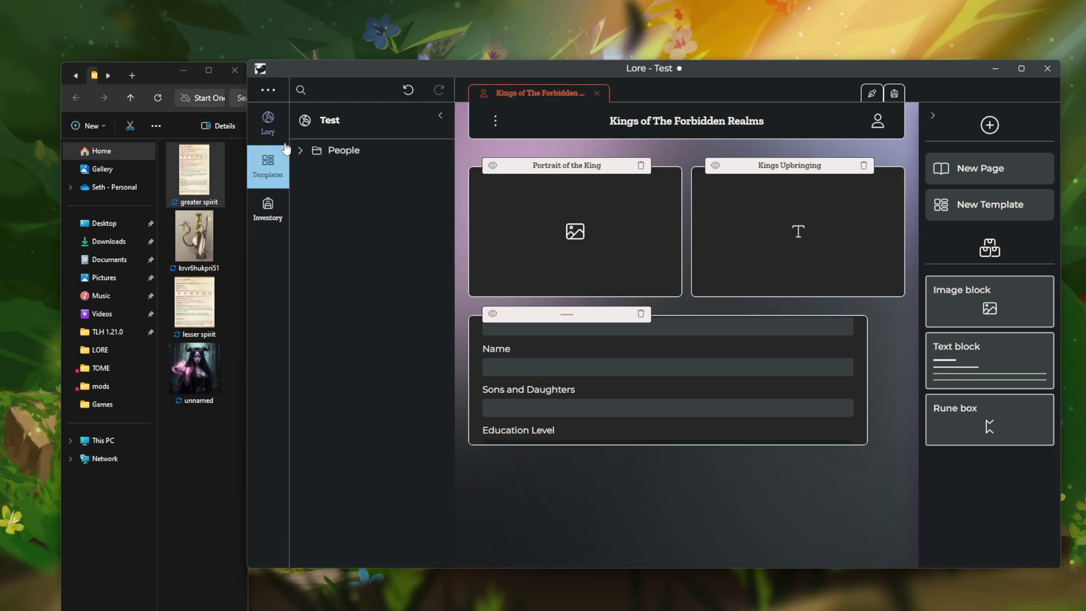
left_click(268, 121)
left_click(268, 165)
left_click(335, 151)
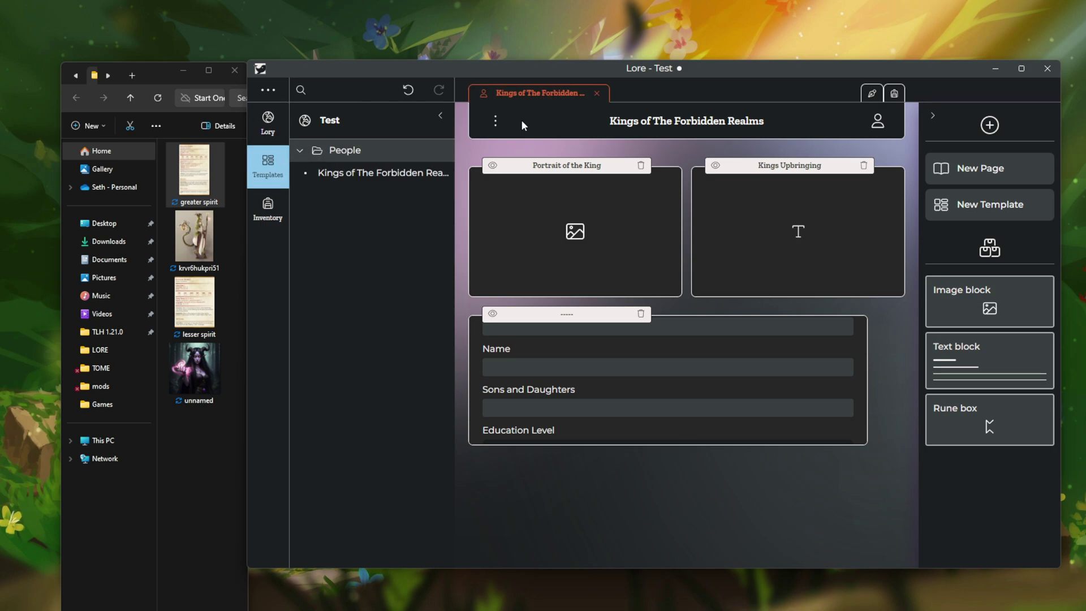
Step: Reopen the King Bob page from the Lory tree and place it before the Kings of The Forbidden Realms template among the open documents
left_click(555, 97)
left_click(270, 129)
left_click(345, 195)
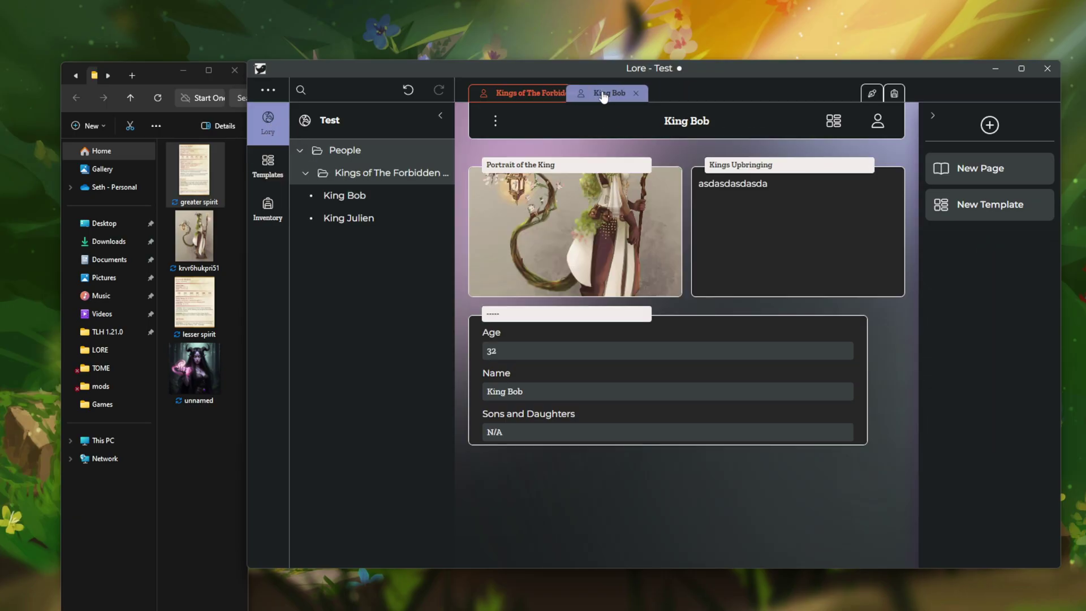
left_click_drag(603, 96, 529, 96)
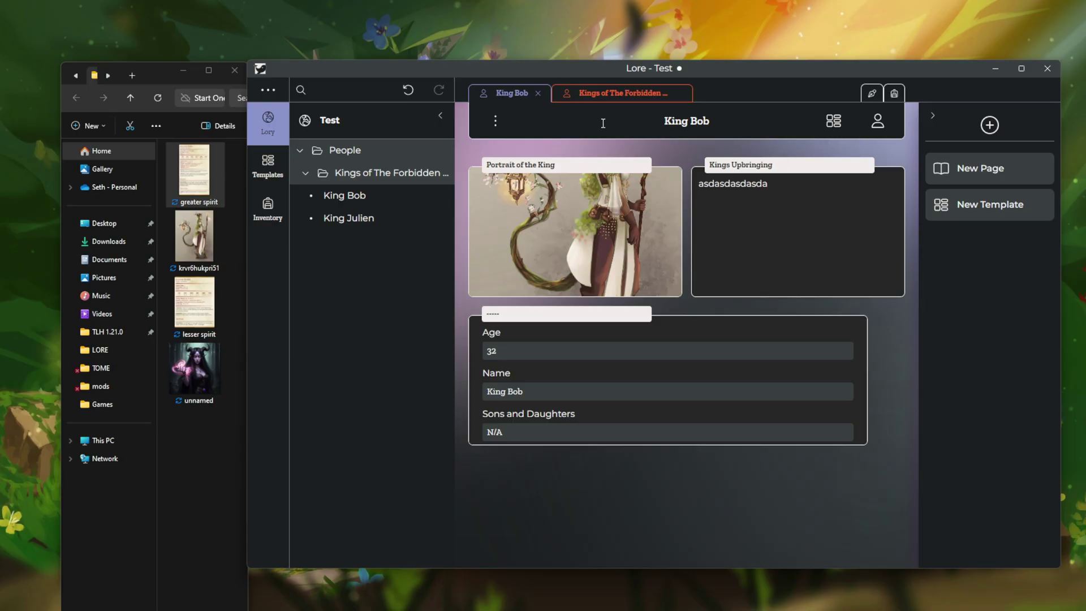
left_click(495, 121)
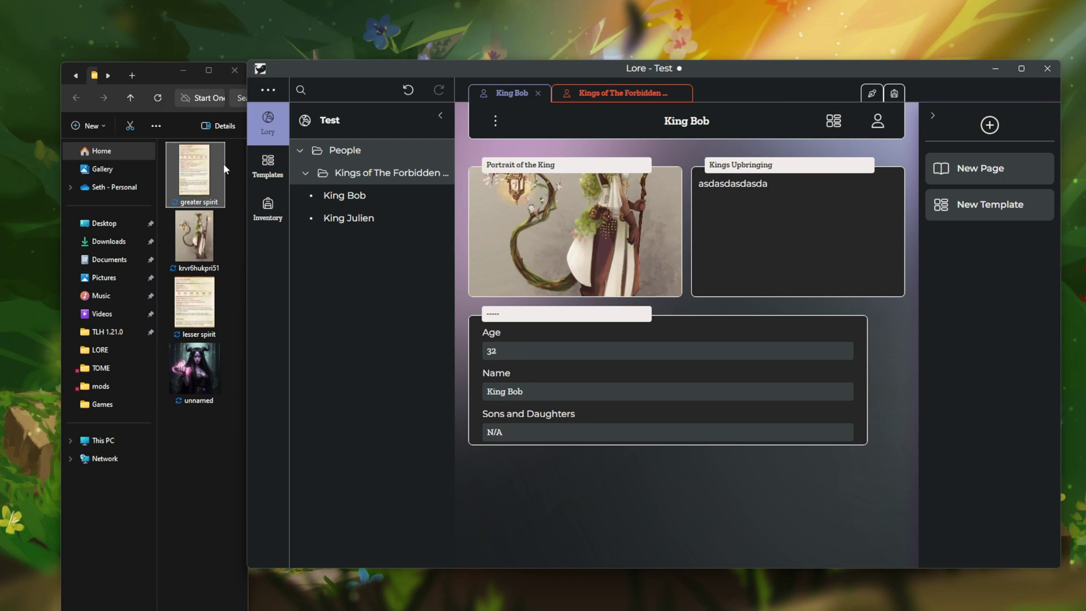
Step: Create a template named "erewrwer" in the Culture category and add a text block to it
left_click(267, 165)
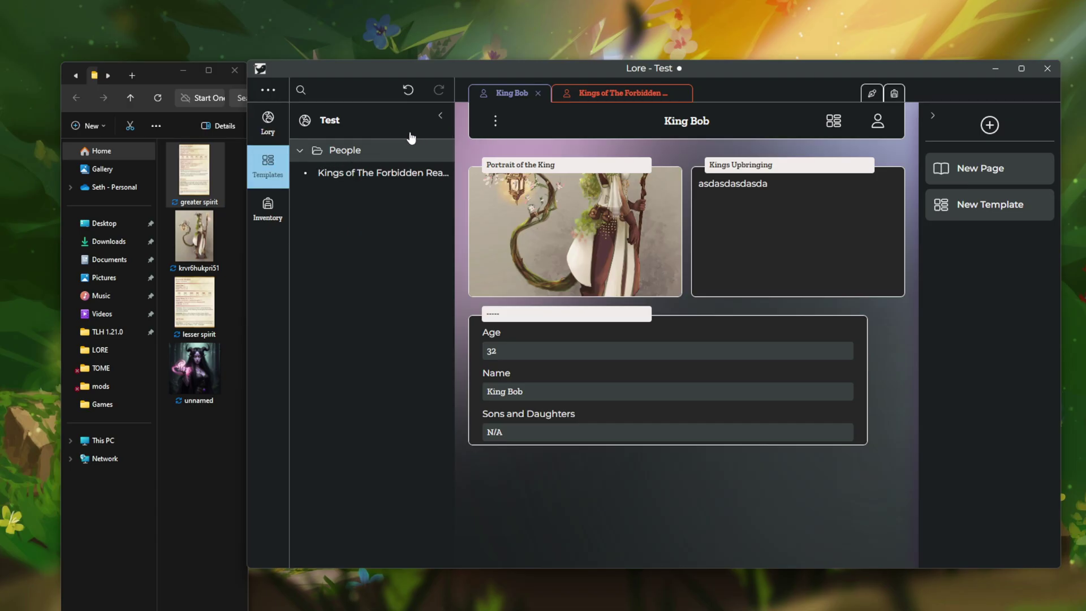
left_click(990, 205)
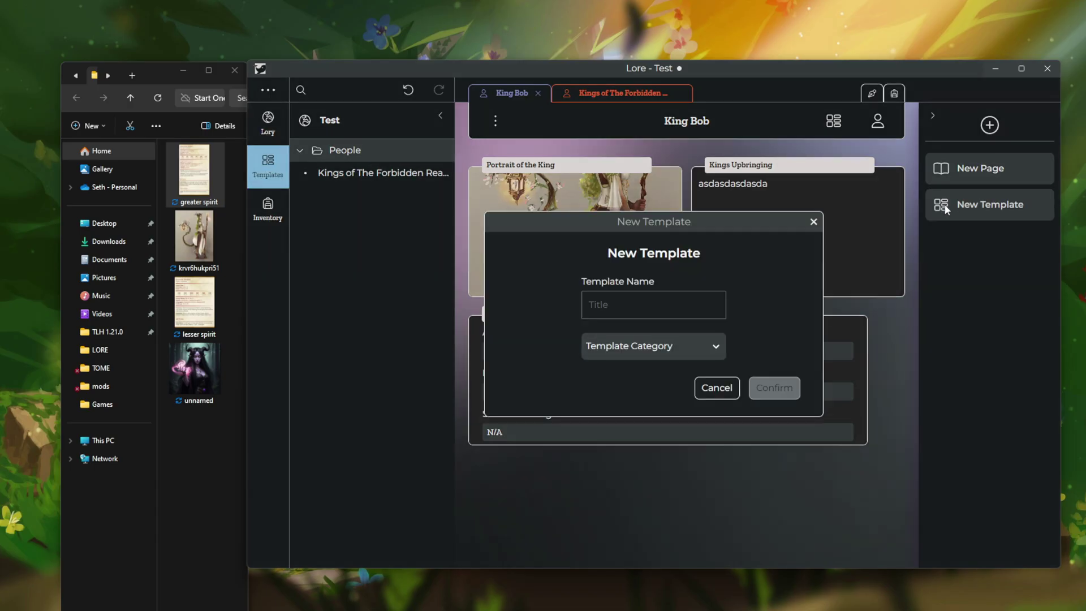
left_click(684, 313)
type("erewrwer")
left_click(642, 348)
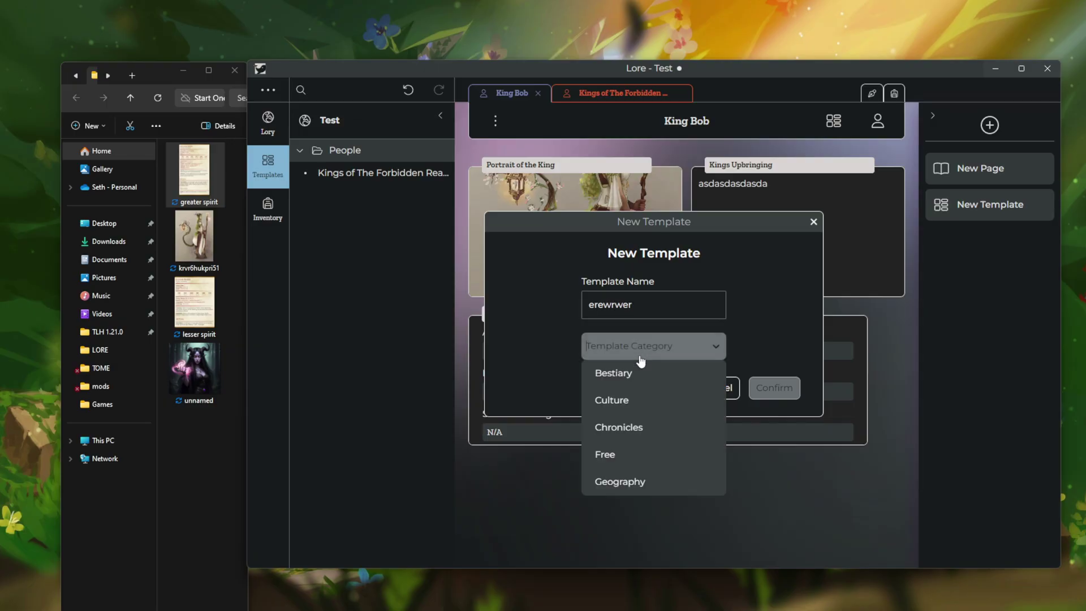
left_click(645, 403)
left_click(776, 390)
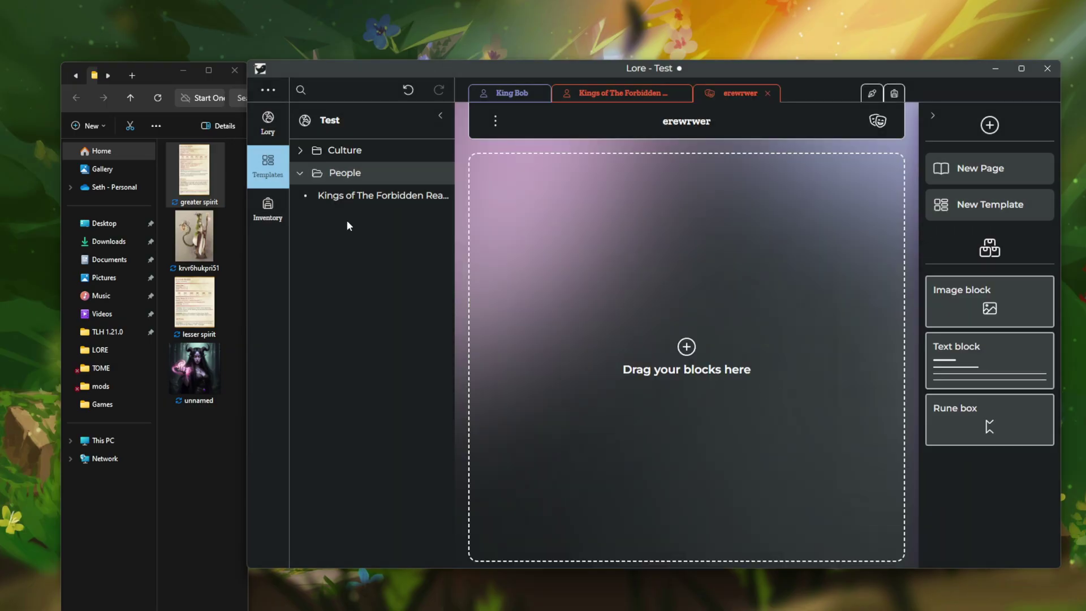
left_click_drag(1018, 376, 526, 265)
Step: Create a new Lory page named "werwerwe" from the Culture template erewrwer
left_click(267, 121)
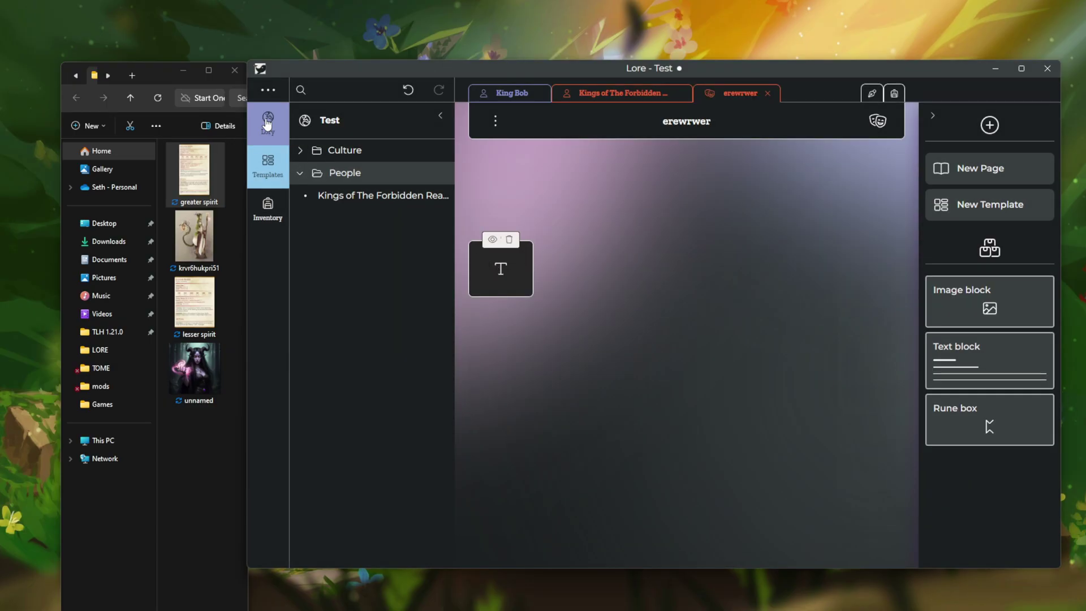
left_click(1004, 168)
left_click(614, 301)
left_click(629, 316)
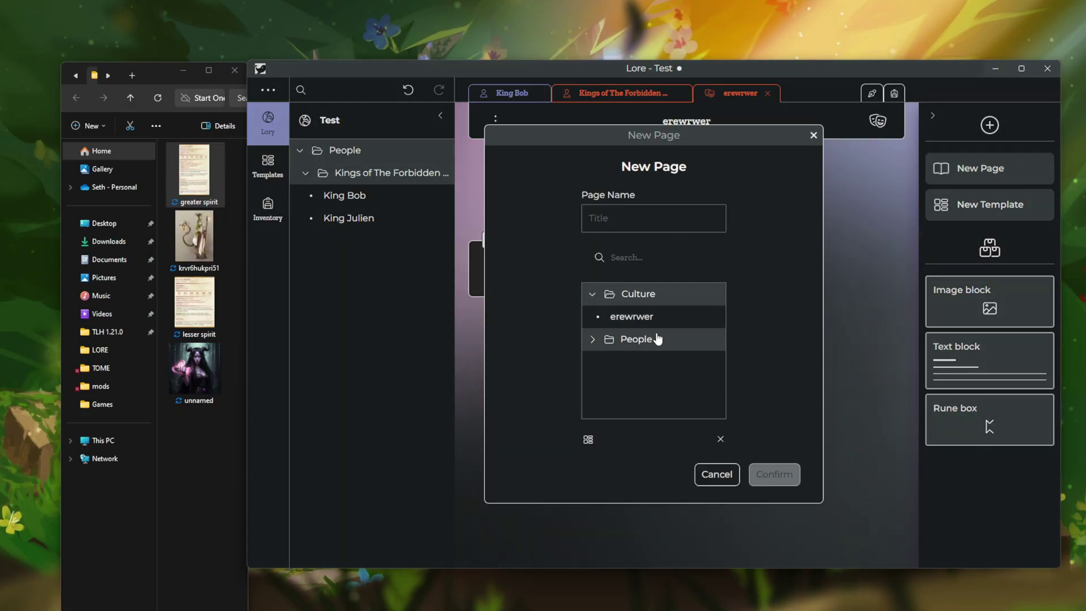
left_click(661, 221)
type("werwerwe")
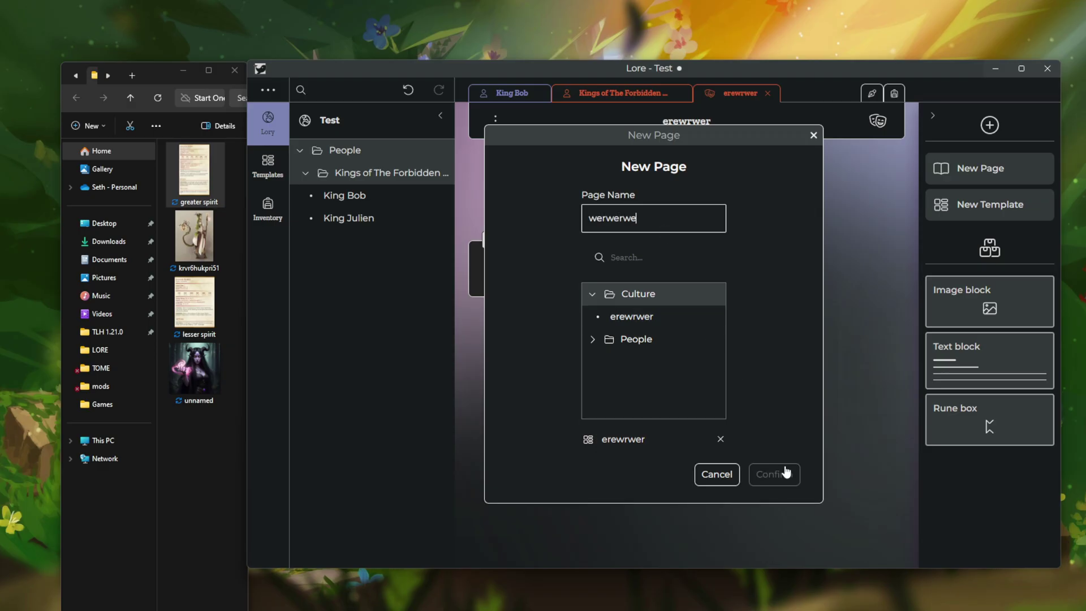
left_click(782, 473)
Step: Examine the Culture category and its erewrwer folder in the Lory tree, and return to the inventory
left_click(302, 157)
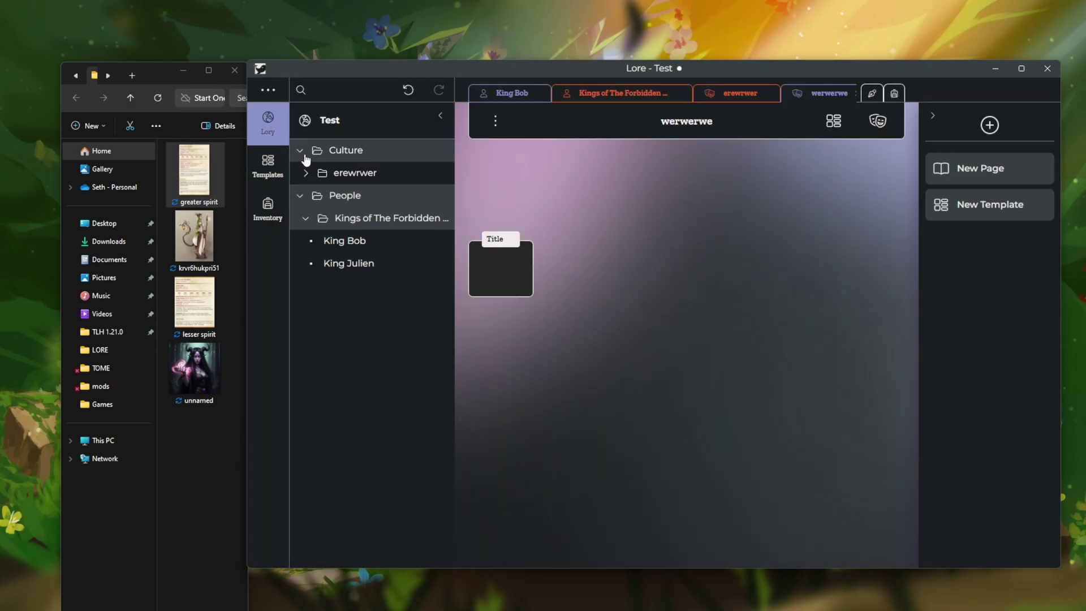
left_click(349, 175)
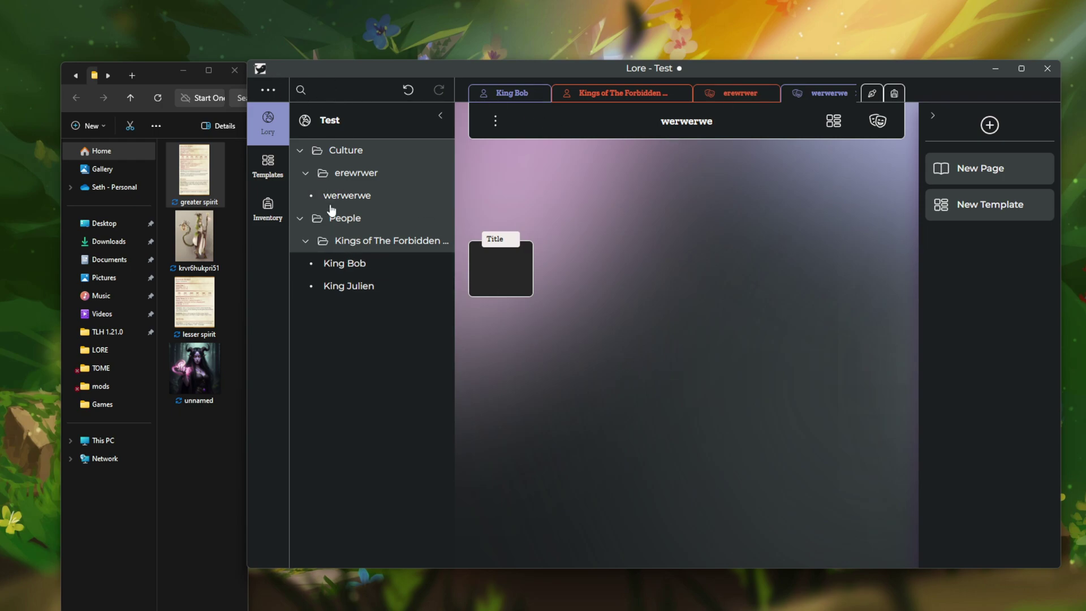
left_click(331, 173)
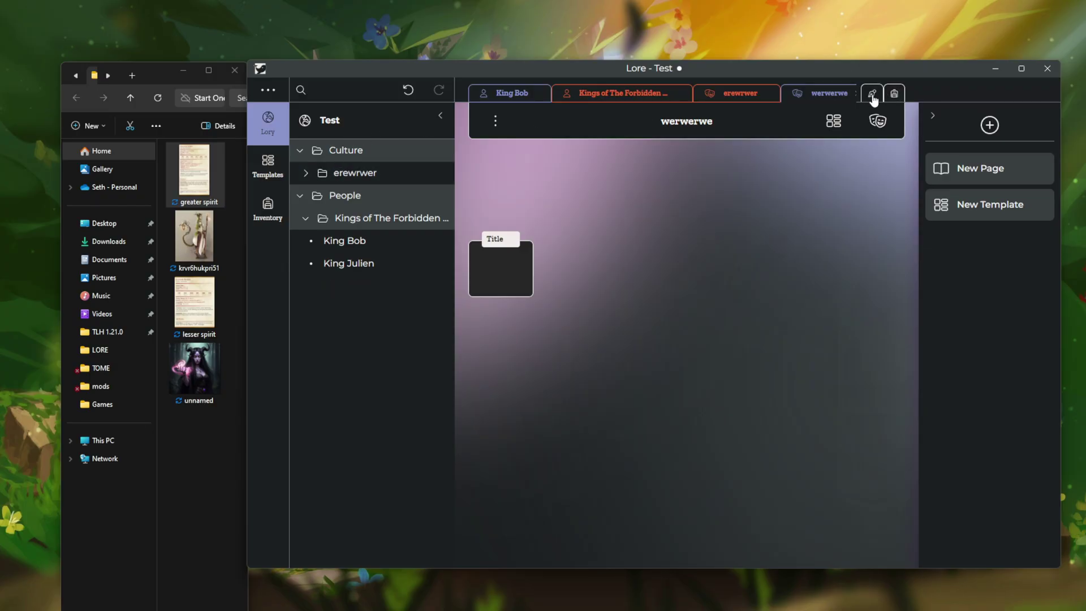
left_click(267, 165)
left_click(277, 204)
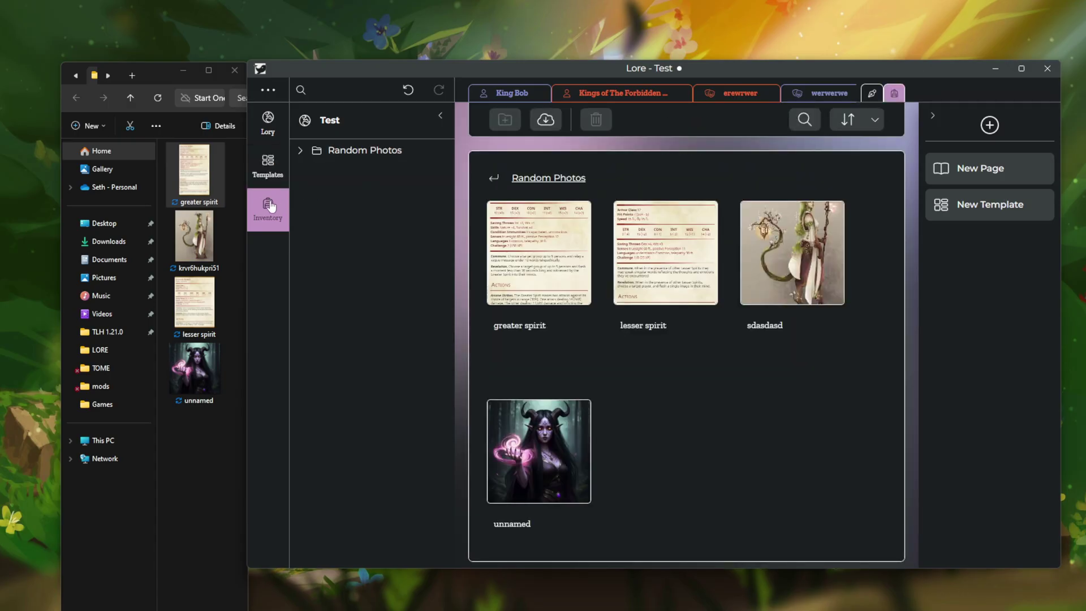
Step: Expand Culture in the Templates tree and view the erewrwer and Kings of The Forbidden Realms templates
left_click(267, 165)
left_click(317, 155)
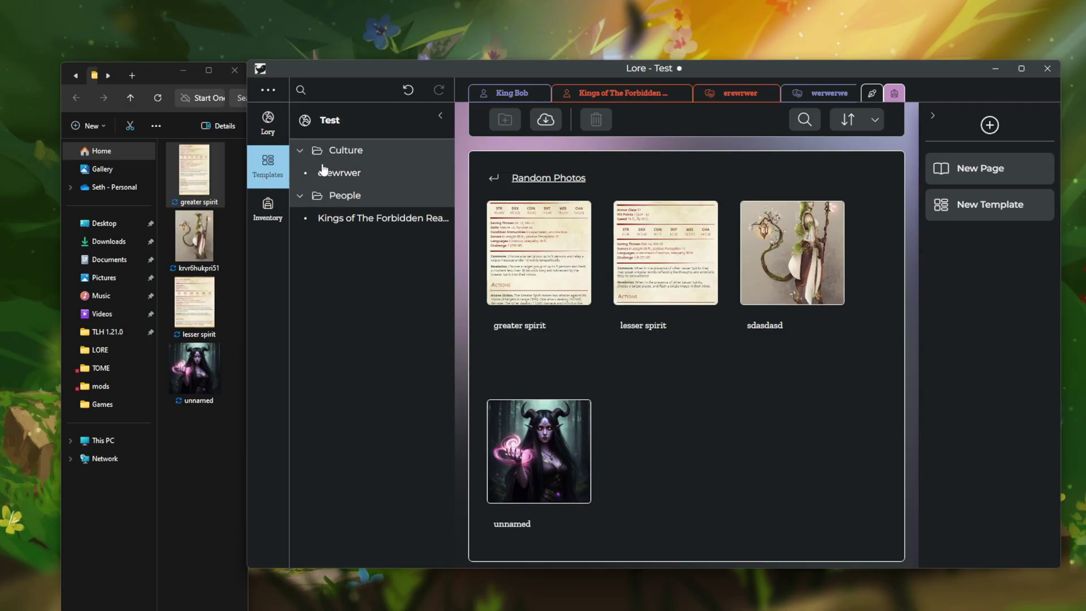
left_click(334, 173)
left_click(396, 221)
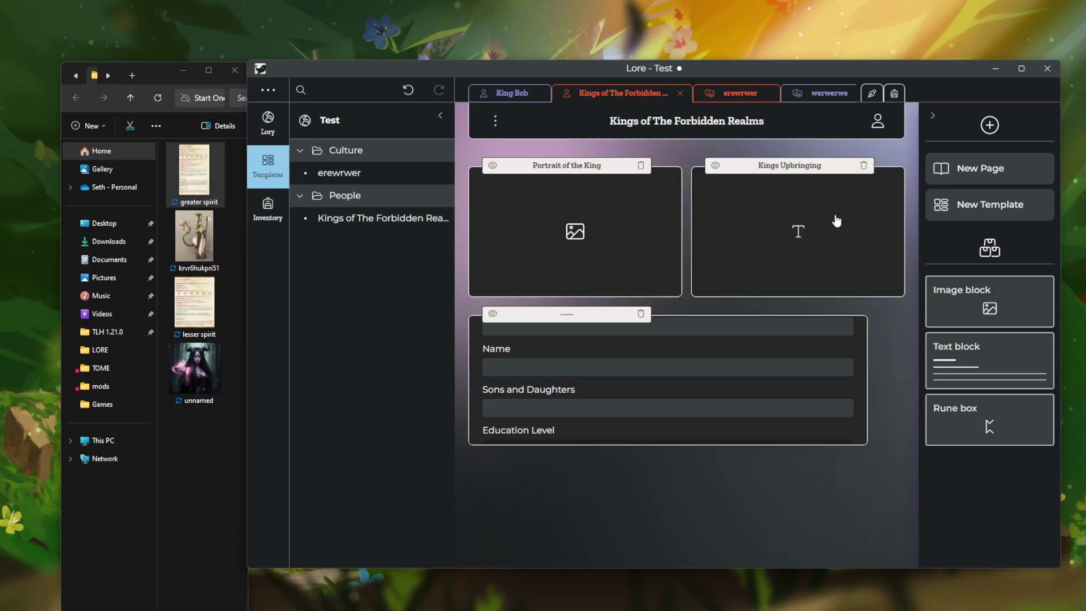
left_click(394, 171)
left_click(410, 222)
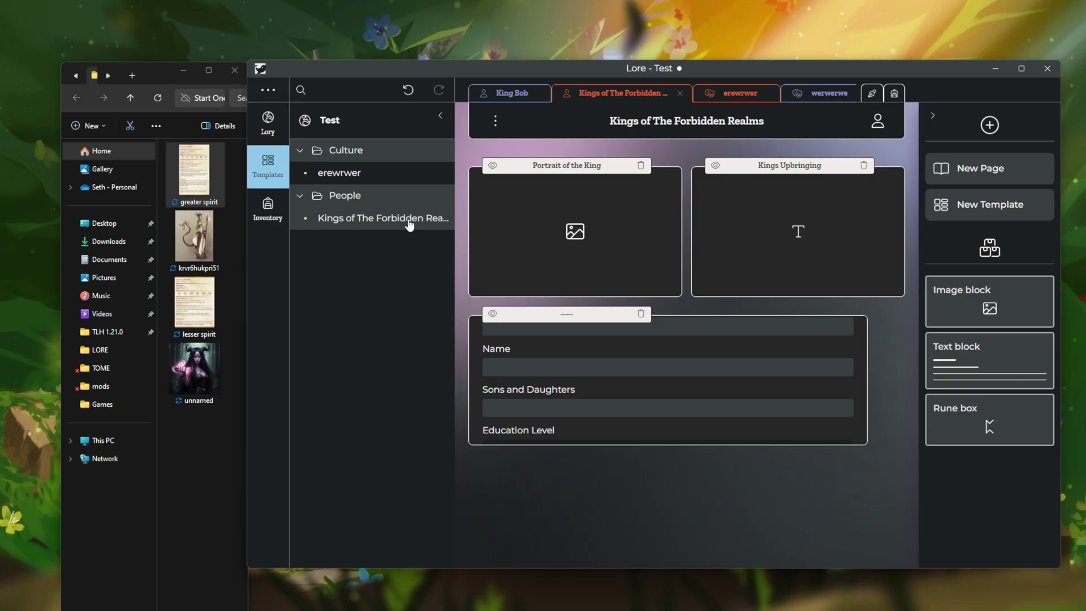
left_click(340, 172)
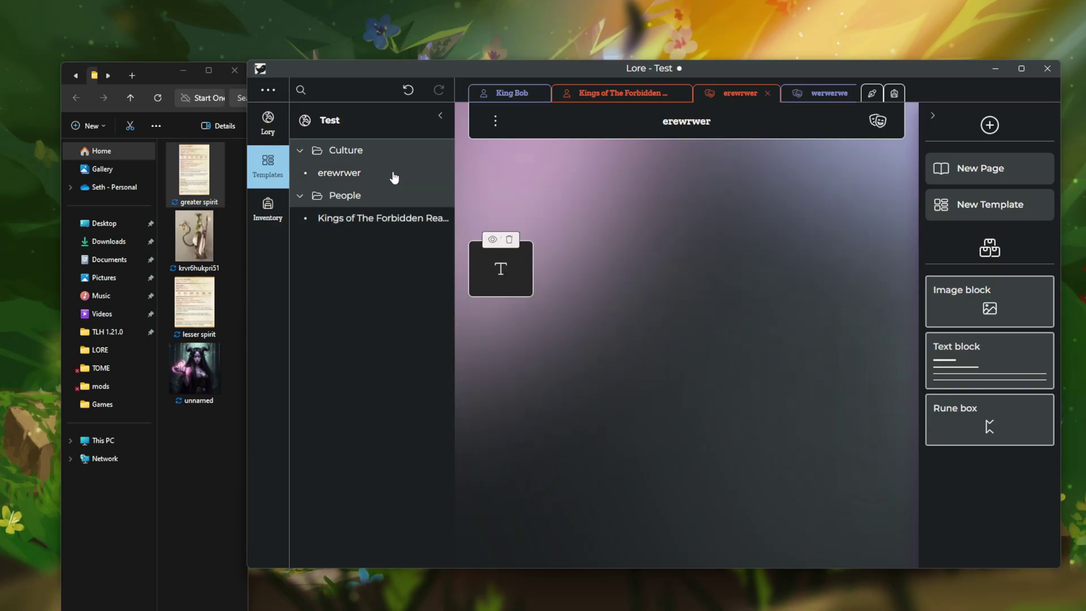
Step: Try a King Julien page mention in King Bob's Kings Upbringing block, and clear all of the block's text
left_click(517, 93)
left_click(759, 215)
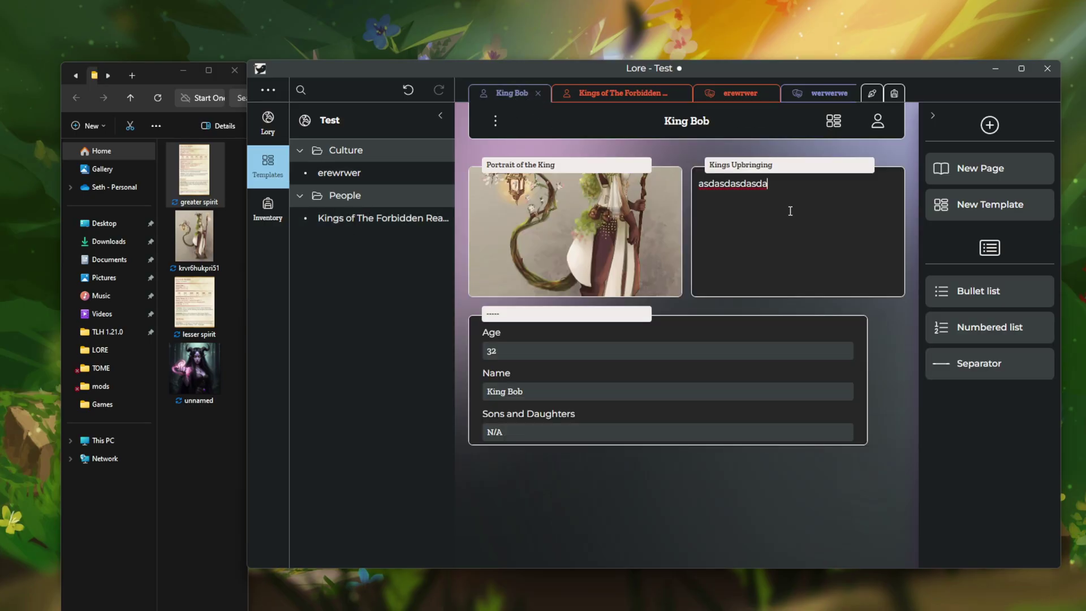
type("@")
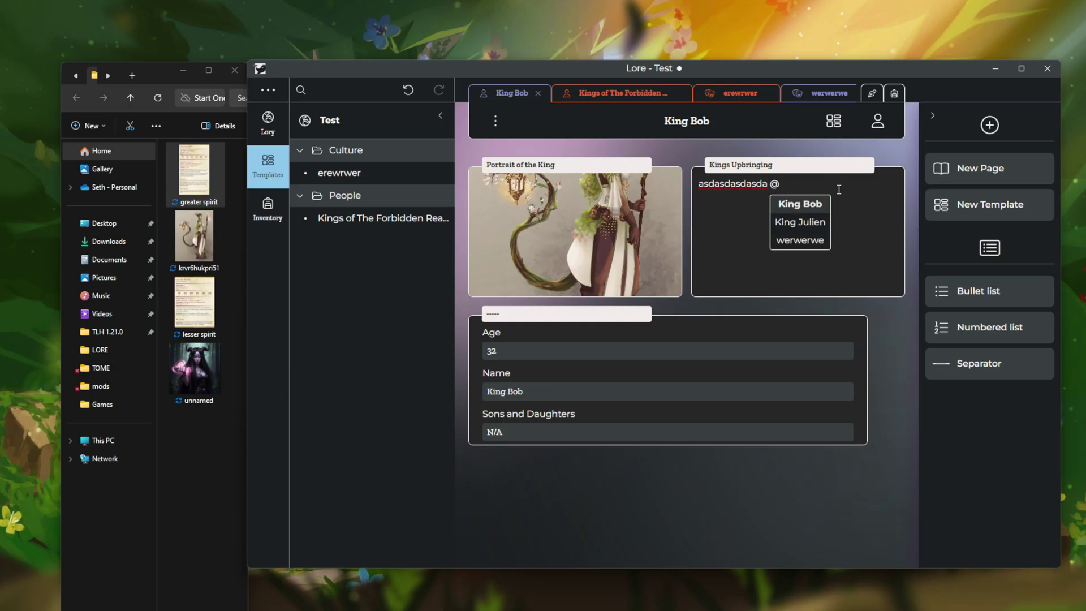
left_click(827, 229)
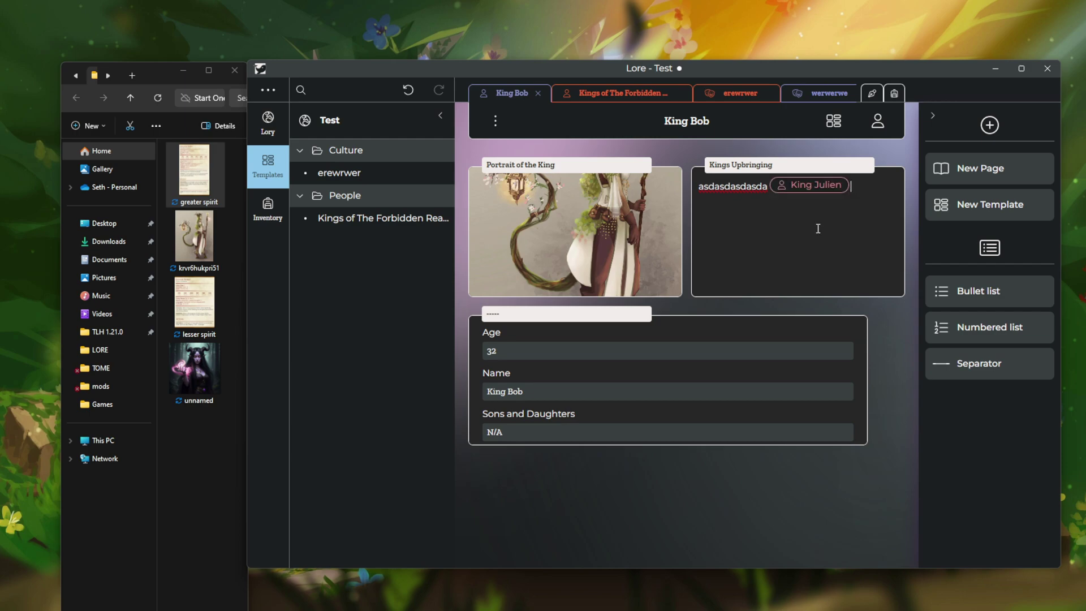
triple_click(769, 188)
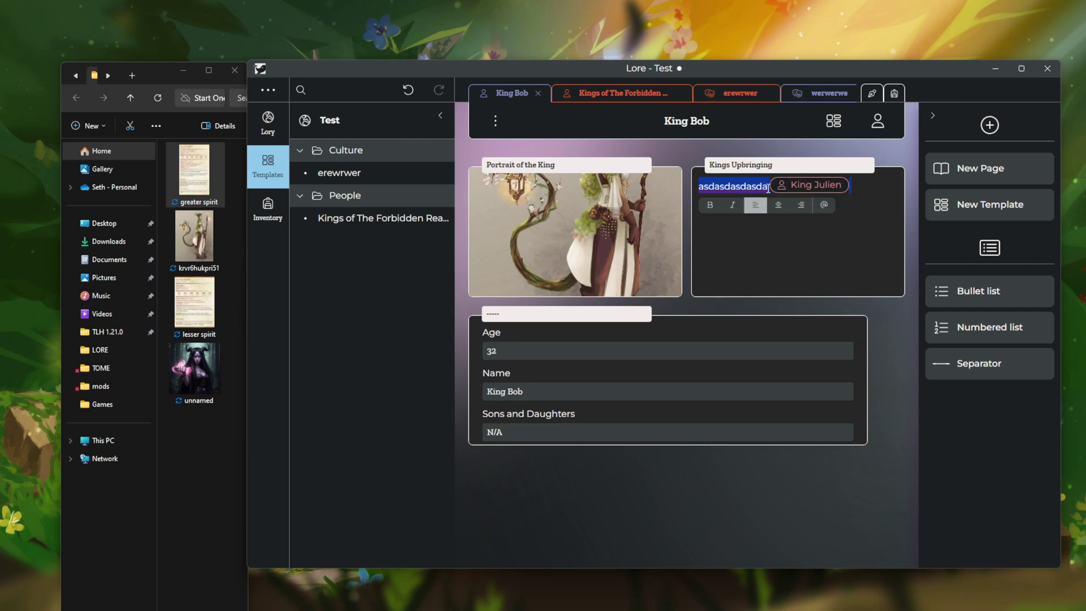
key("BackSpace")
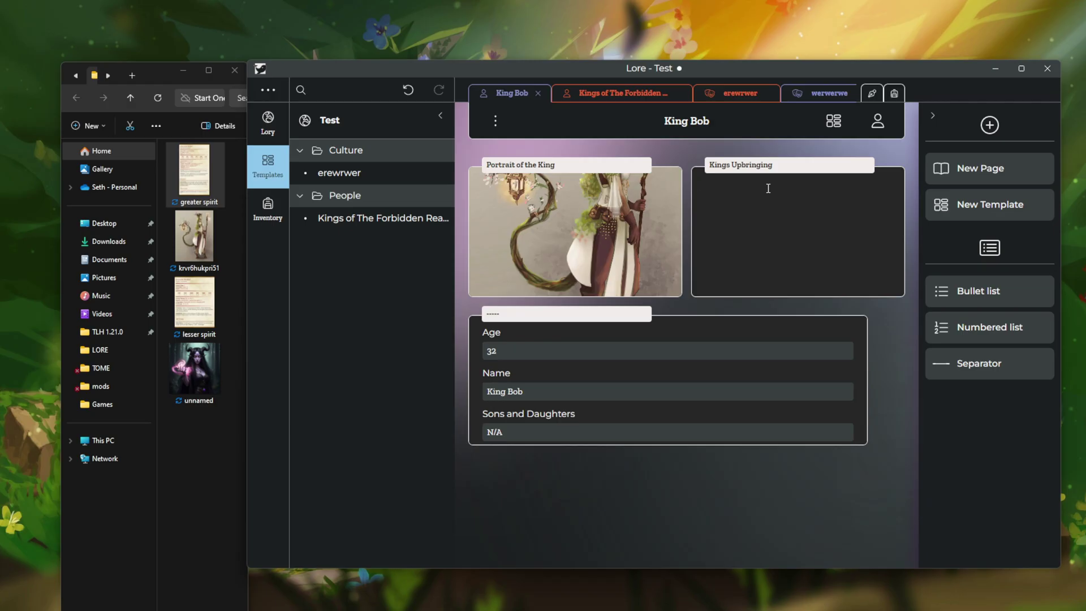
type("King julien")
key("BackSpace")
key("BackSpace")
key("BackSpace")
key("BackSpace")
key("BackSpace")
key("BackSpace")
key("BackSpace")
key("BackSpace")
key("BackSpace")
key("BackSpace")
Step: Insert a King Julien page mention in the Kings Upbringing block, followed by the text "is the son of king Bob"
type("@")
key("Tab")
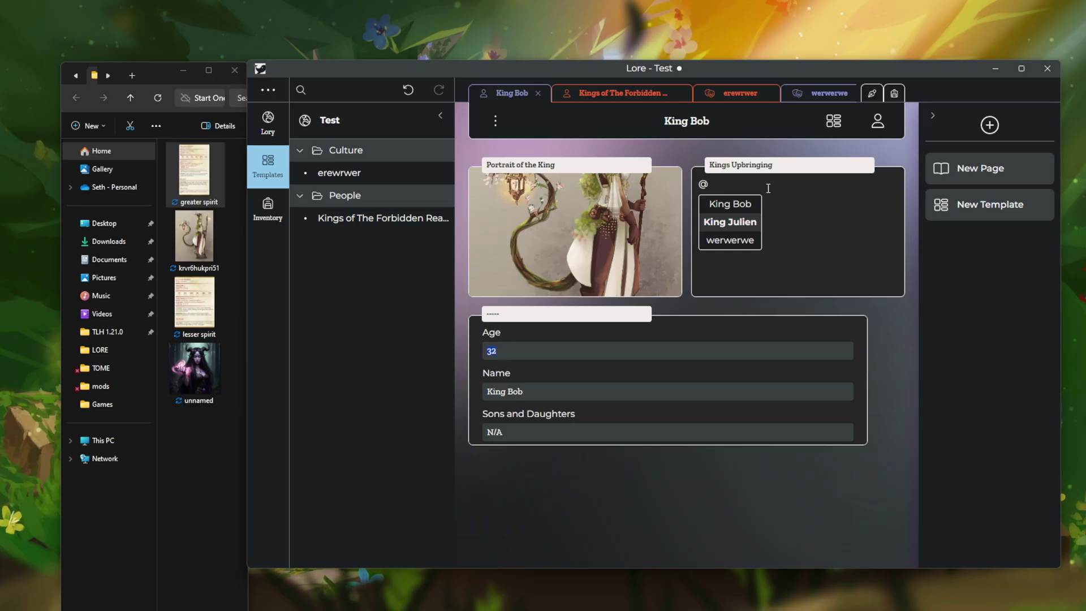
key("Up")
key("Down")
key("Return")
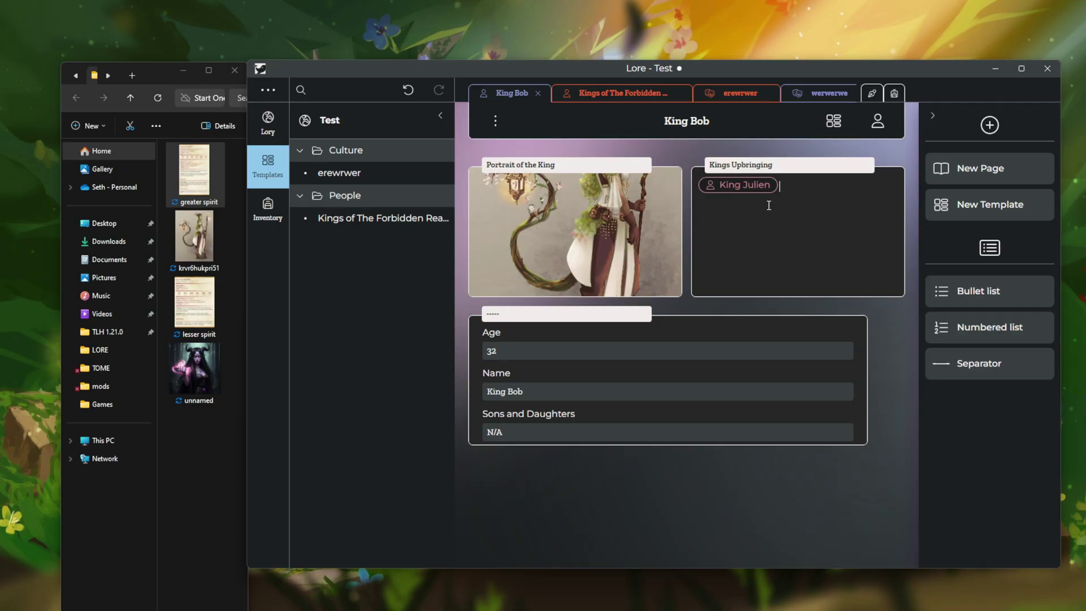
type("is the son of kingh")
key("BackSpace")
type("Bob")
Step: Set King Bob's Sons and Daughters rune to "King Julien"
left_click(563, 391)
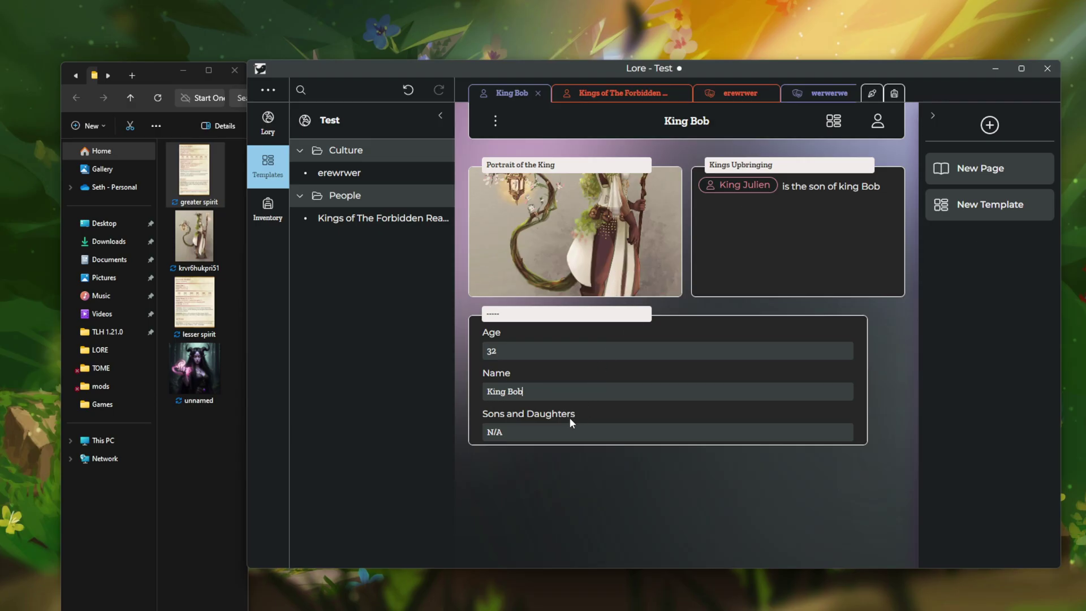
triple_click(583, 432)
key("BackSpace")
type("King Julien")
Step: Follow the King Julien mention to its page, return to King Bob, and open the erewrwer template
left_click(742, 186)
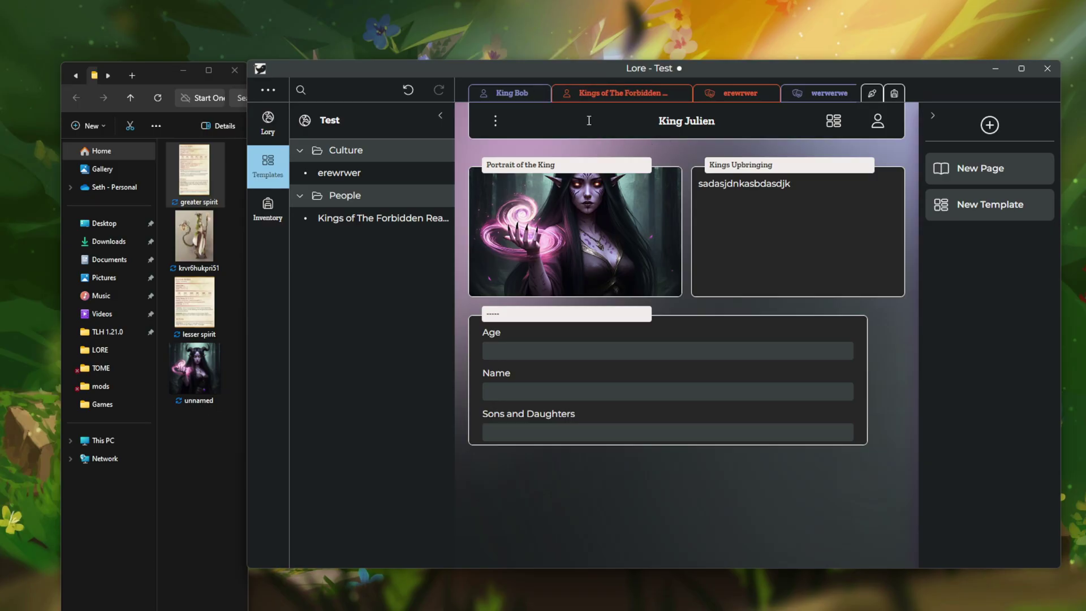
left_click(511, 94)
left_click(761, 185)
left_click(359, 173)
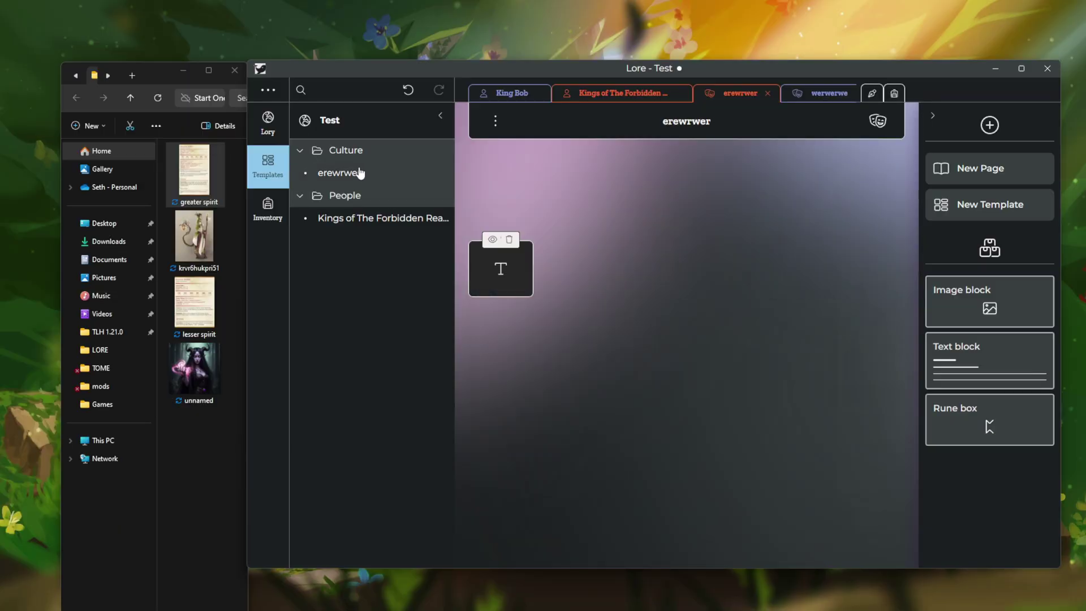